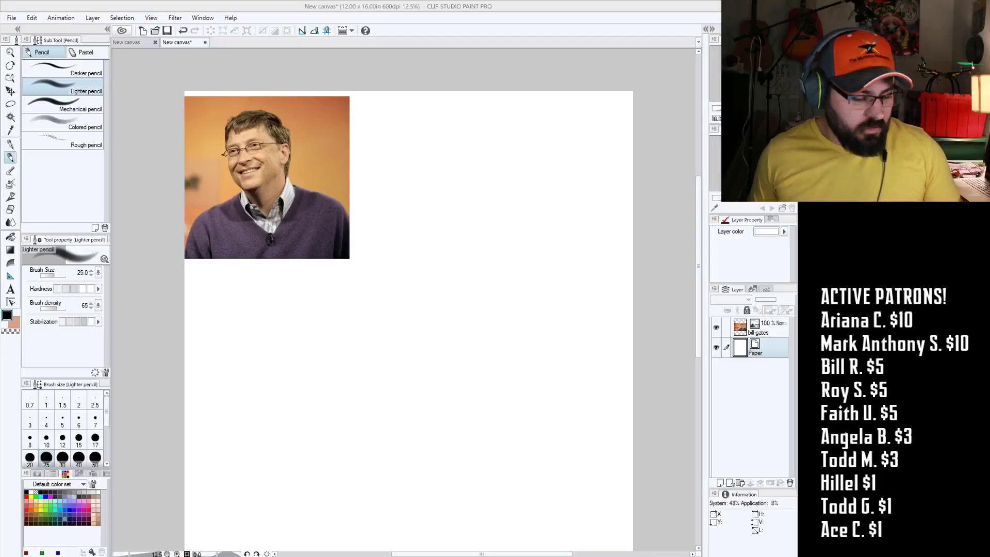
Step: Pick a dark red drawing colour from the Color Set and add a new raster layer above the paper
{"action": "left_click", "coordinate": [27, 509]}
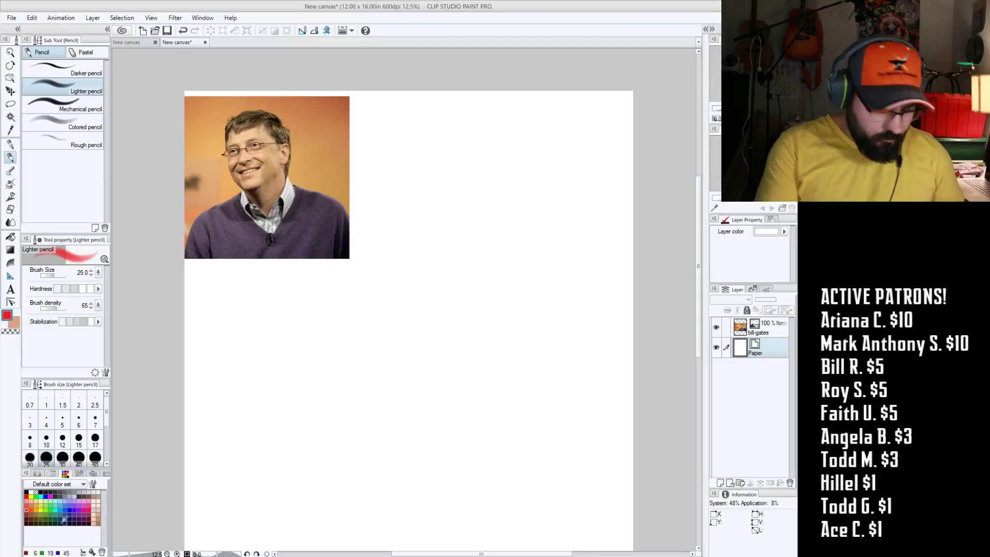
{"action": "left_click", "coordinate": [27, 518]}
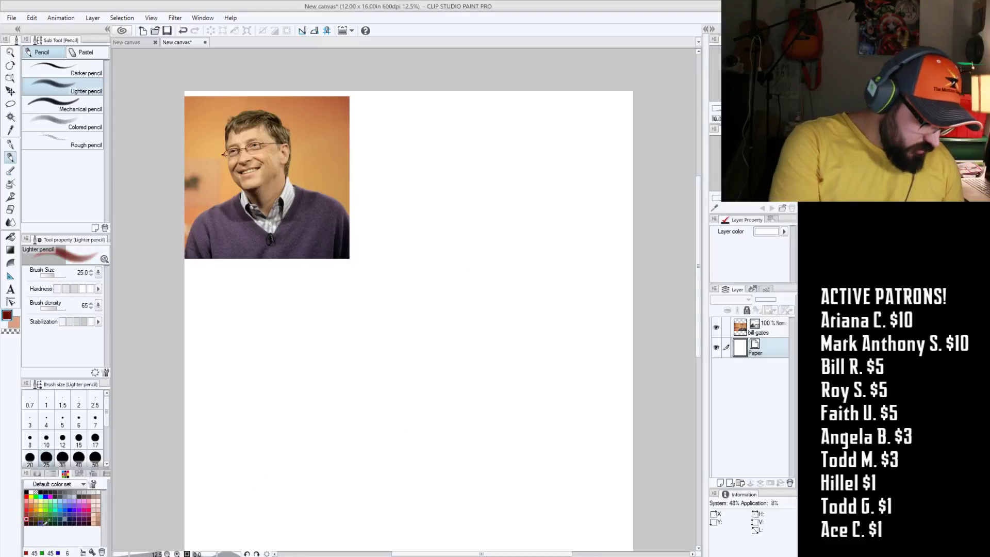
{"action": "left_click", "coordinate": [720, 483]}
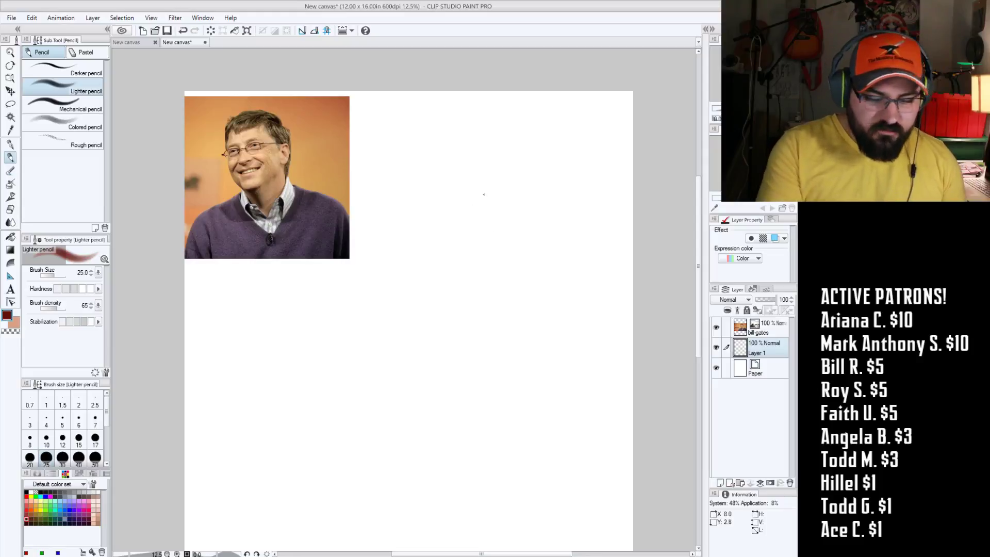
Step: Sketch the glasses' upper and lower lines, the eyes inside the lenses, and the bridge
{"action": "mouse_move", "coordinate": [460, 230]}
{"action": "left_mouse_down"}
{"action": "mouse_move", "coordinate": [514, 218]}
{"action": "mouse_move", "coordinate": [436, 239]}
{"action": "mouse_move", "coordinate": [543, 223]}
{"action": "mouse_move", "coordinate": [454, 230]}
{"action": "mouse_move", "coordinate": [529, 219]}
{"action": "mouse_move", "coordinate": [475, 226]}
{"action": "mouse_move", "coordinate": [481, 220]}
{"action": "mouse_move", "coordinate": [452, 245]}
{"action": "mouse_move", "coordinate": [462, 228]}
{"action": "mouse_move", "coordinate": [441, 236]}
{"action": "mouse_move", "coordinate": [533, 222]}
{"action": "left_mouse_up"}
{"action": "mouse_move", "coordinate": [487, 248]}
{"action": "left_mouse_down"}
{"action": "mouse_move", "coordinate": [543, 220]}
{"action": "mouse_move", "coordinate": [447, 230]}
{"action": "left_mouse_up"}
{"action": "mouse_move", "coordinate": [539, 220]}
{"action": "left_mouse_down"}
{"action": "mouse_move", "coordinate": [515, 218]}
{"action": "mouse_move", "coordinate": [534, 219]}
{"action": "left_mouse_up"}
{"action": "mouse_move", "coordinate": [442, 234]}
{"action": "left_mouse_down"}
{"action": "mouse_move", "coordinate": [462, 227]}
{"action": "mouse_move", "coordinate": [443, 234]}
{"action": "left_mouse_up"}
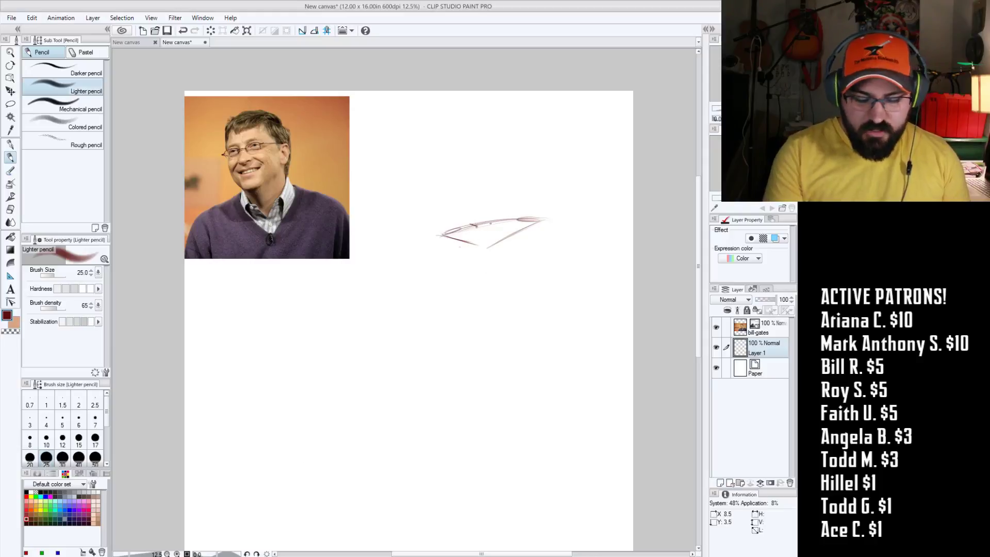
{"action": "mouse_move", "coordinate": [482, 229]}
{"action": "left_mouse_down"}
{"action": "mouse_move", "coordinate": [462, 239]}
{"action": "mouse_move", "coordinate": [482, 230]}
{"action": "mouse_move", "coordinate": [461, 244]}
{"action": "mouse_move", "coordinate": [480, 228]}
{"action": "mouse_move", "coordinate": [472, 251]}
{"action": "mouse_move", "coordinate": [480, 252]}
{"action": "mouse_move", "coordinate": [491, 224]}
{"action": "mouse_move", "coordinate": [505, 235]}
{"action": "left_mouse_up"}
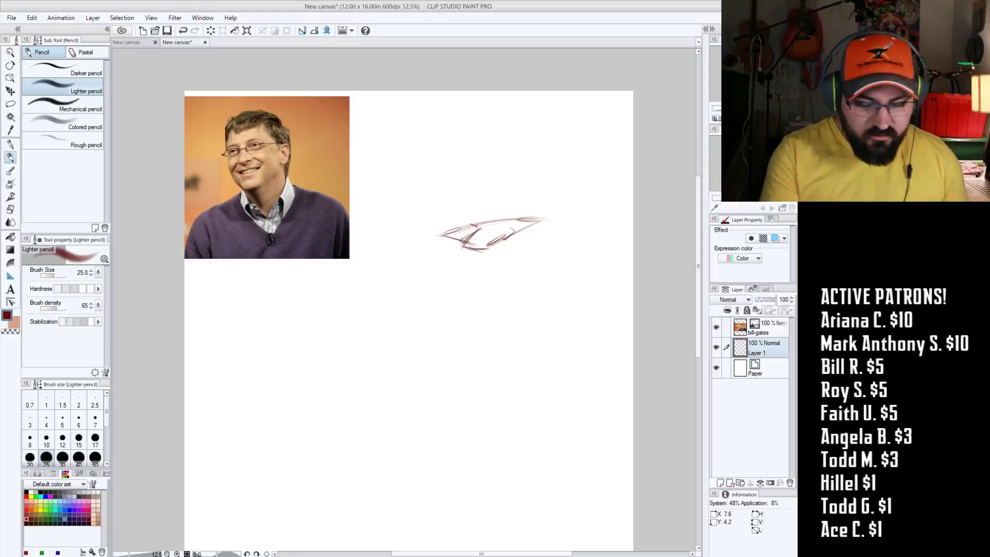
{"action": "left_click_drag", "start_coordinate": [467, 245], "coordinate": [485, 238]}
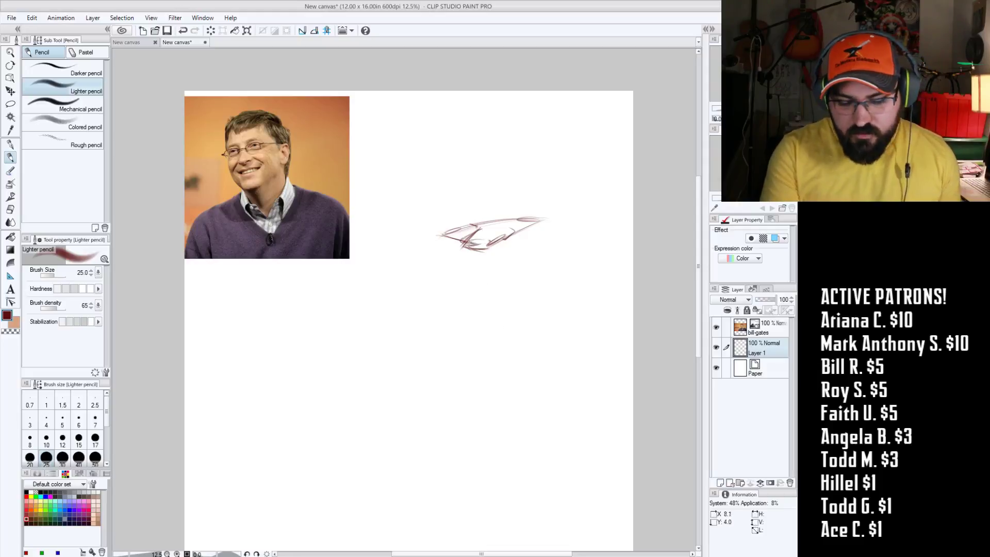
{"action": "left_click_drag", "start_coordinate": [490, 222], "coordinate": [488, 234]}
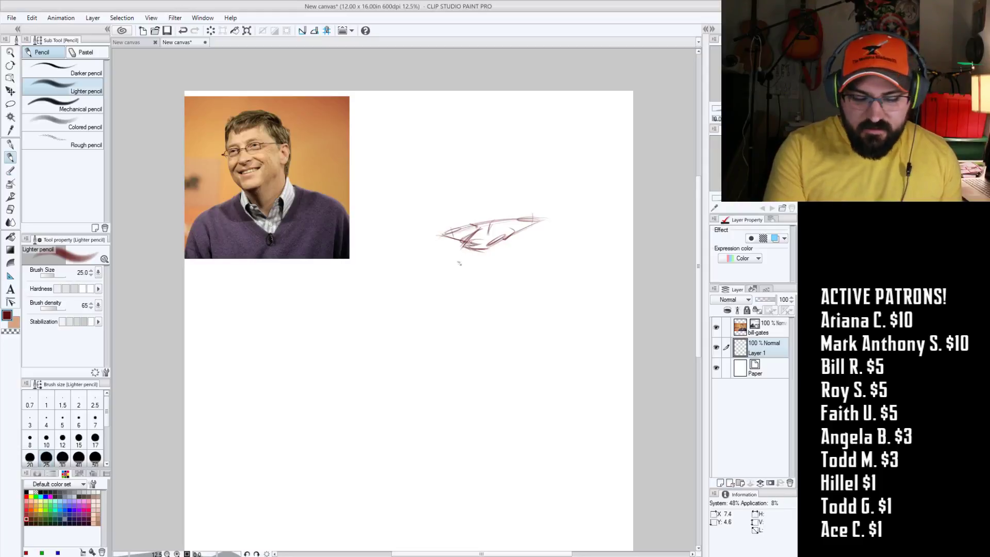
Step: Rough in the grin's upper and bottom lines and a diagonal across the right lens
{"action": "left_click_drag", "start_coordinate": [460, 264], "coordinate": [510, 264]}
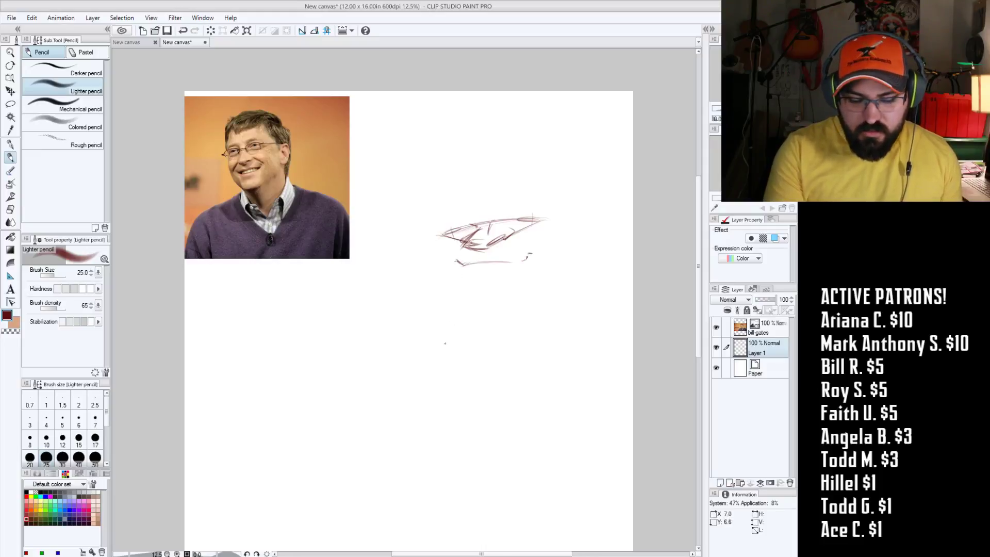
{"action": "left_click_drag", "start_coordinate": [486, 260], "coordinate": [518, 261]}
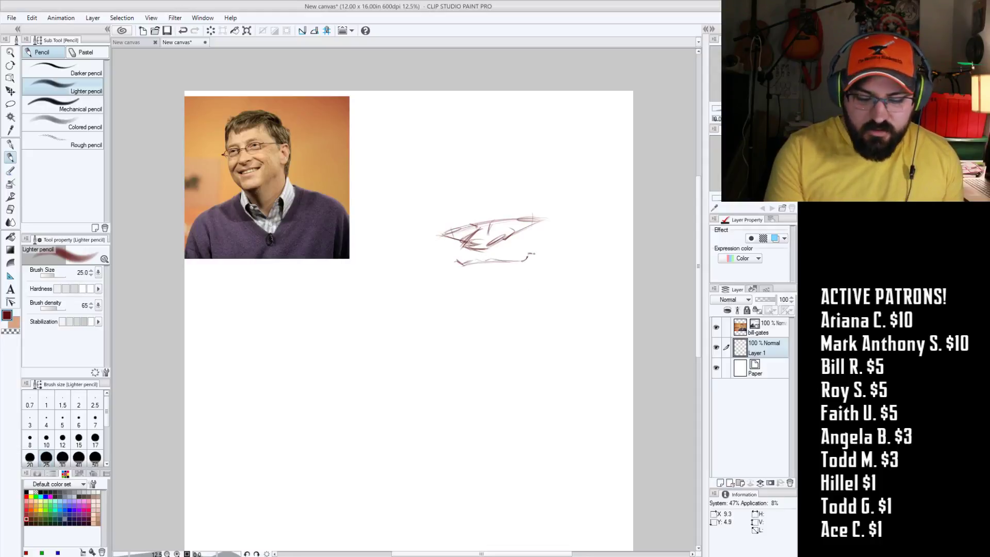
{"action": "left_click_drag", "start_coordinate": [509, 227], "coordinate": [534, 242]}
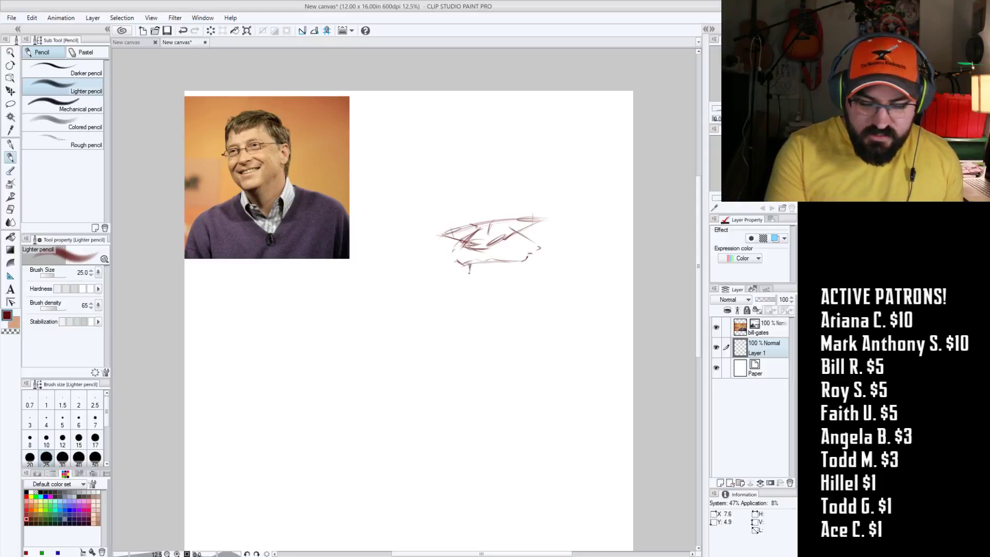
{"action": "left_click_drag", "start_coordinate": [475, 271], "coordinate": [499, 270]}
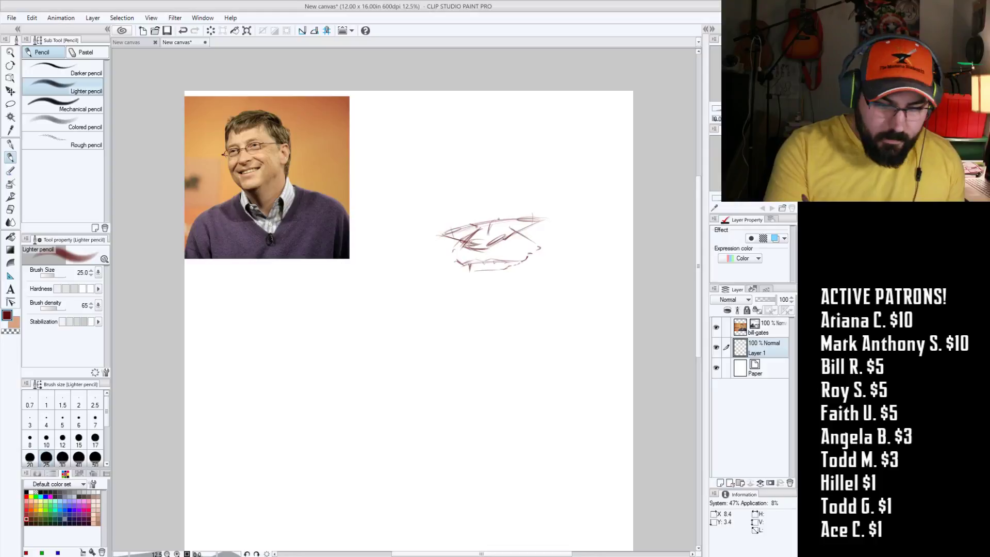
Step: Add the glasses' top edges, a teeth line inside the grin, and the left cheek curve
{"action": "mouse_move", "coordinate": [501, 214]}
{"action": "left_mouse_down"}
{"action": "mouse_move", "coordinate": [504, 225]}
{"action": "mouse_move", "coordinate": [536, 211]}
{"action": "mouse_move", "coordinate": [541, 226]}
{"action": "left_mouse_up"}
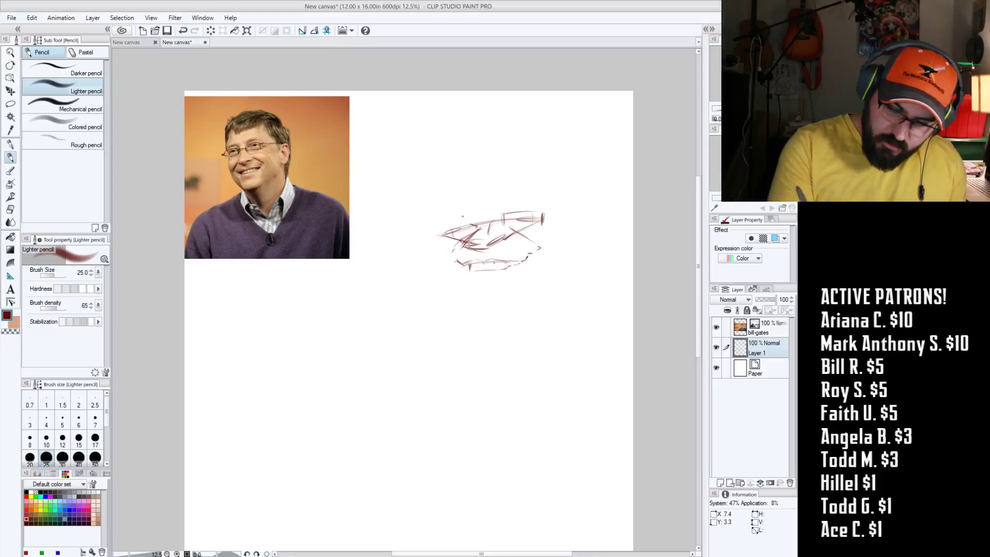
{"action": "mouse_move", "coordinate": [464, 219]}
{"action": "left_mouse_down"}
{"action": "mouse_move", "coordinate": [436, 231]}
{"action": "mouse_move", "coordinate": [506, 251]}
{"action": "mouse_move", "coordinate": [465, 224]}
{"action": "mouse_move", "coordinate": [493, 221]}
{"action": "left_mouse_up"}
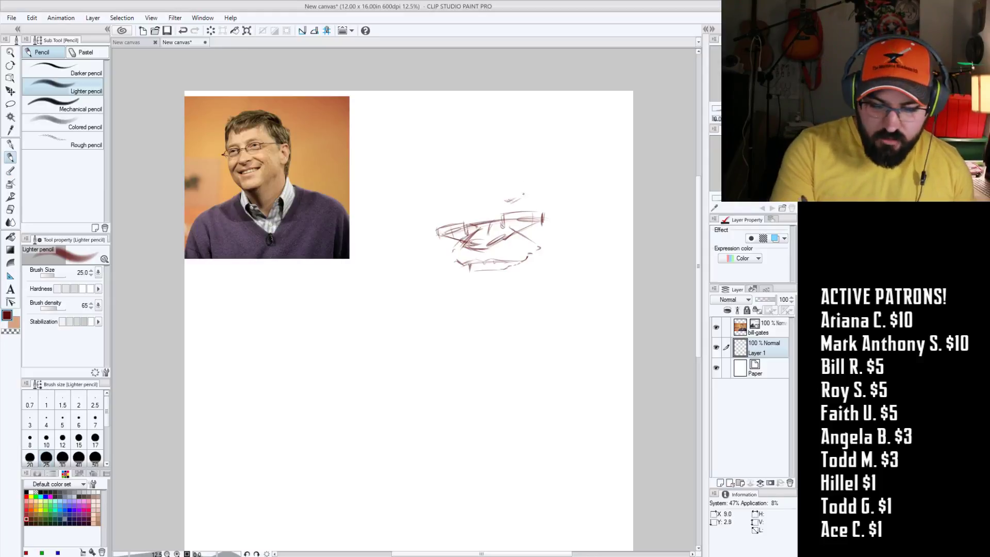
{"action": "left_click_drag", "start_coordinate": [454, 216], "coordinate": [442, 220]}
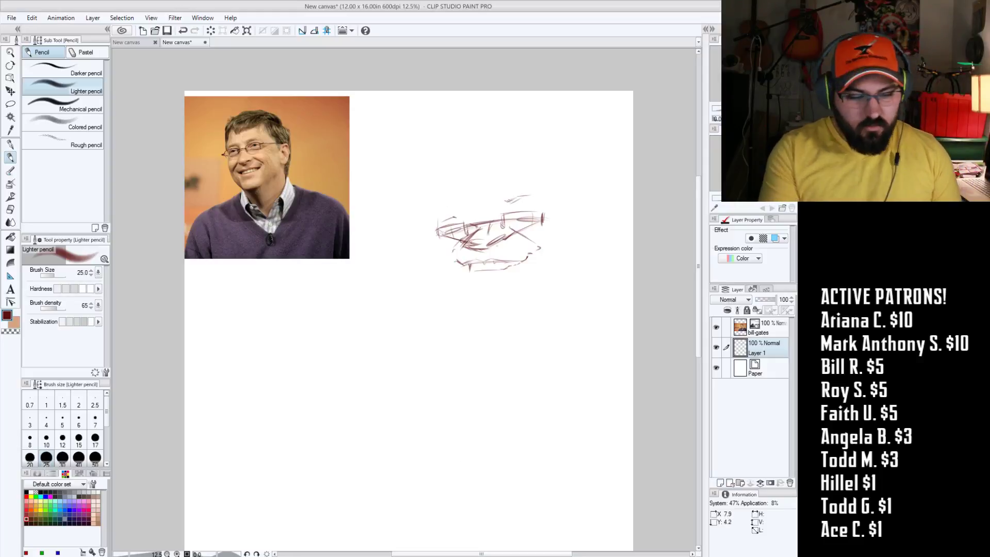
{"action": "left_click_drag", "start_coordinate": [480, 253], "coordinate": [492, 248]}
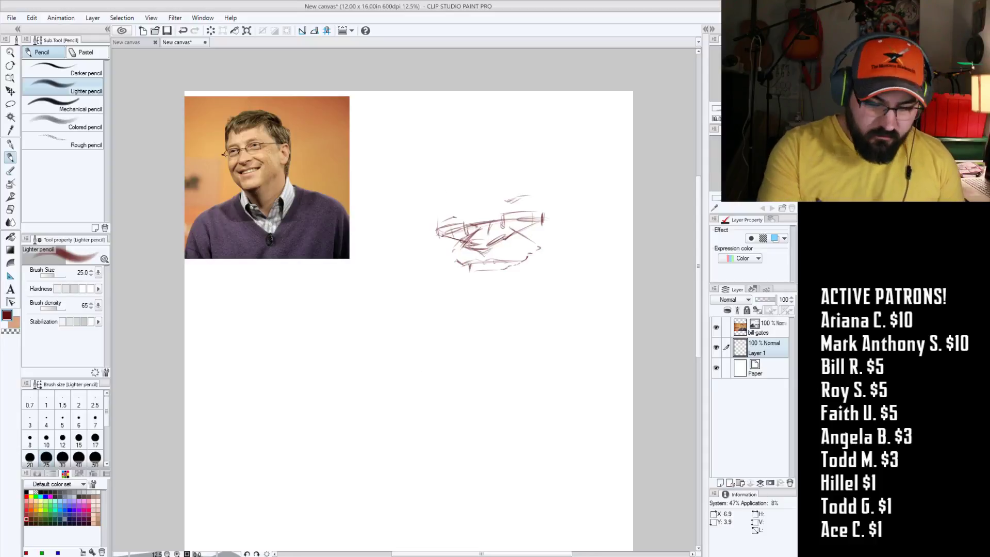
{"action": "left_click_drag", "start_coordinate": [431, 247], "coordinate": [441, 257]}
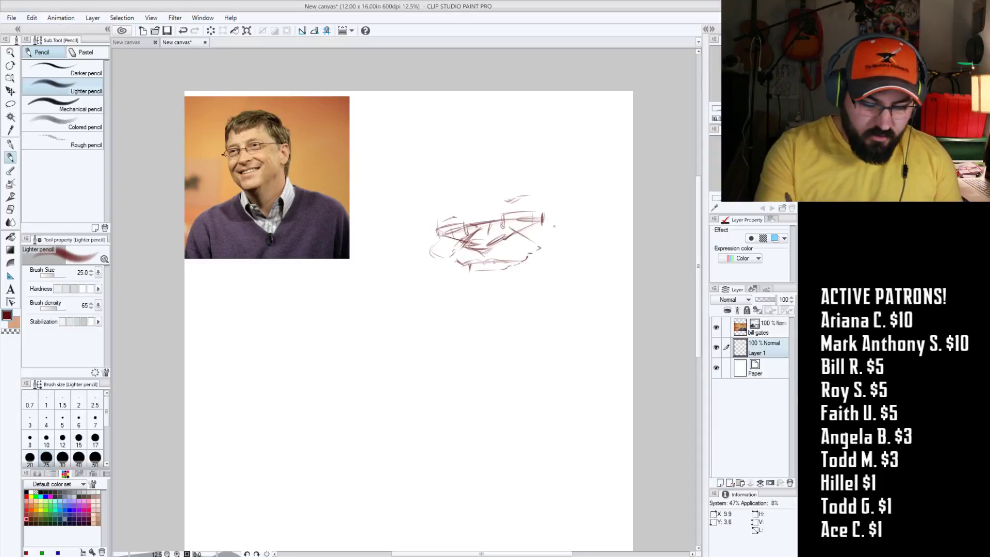
Step: Draw the glasses' right edge, both cheeks, the jaw lines and the chin curve below the grin
{"action": "left_click_drag", "start_coordinate": [546, 227], "coordinate": [555, 244]}
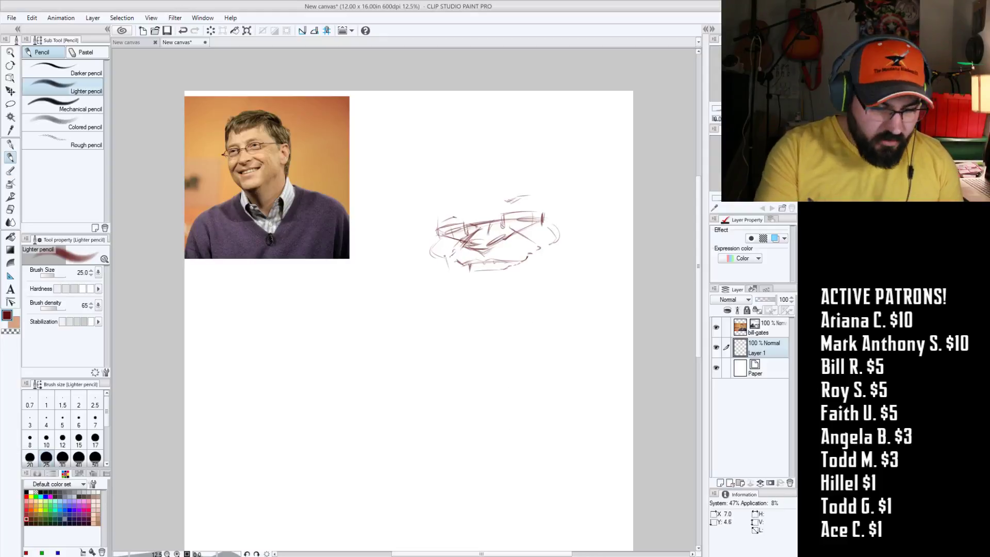
{"action": "left_click_drag", "start_coordinate": [442, 255], "coordinate": [446, 276]}
{"action": "left_click_drag", "start_coordinate": [441, 268], "coordinate": [467, 290]}
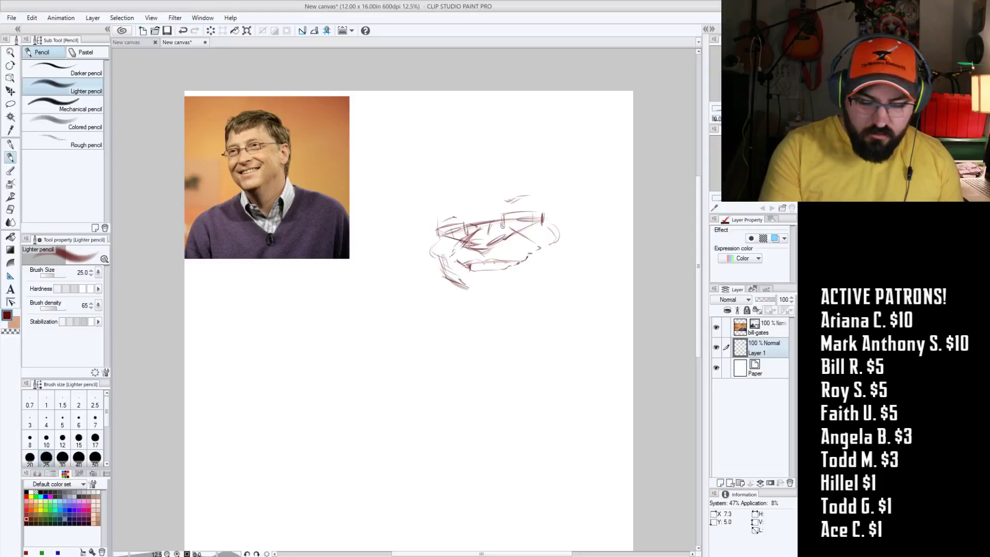
{"action": "mouse_move", "coordinate": [464, 284]}
{"action": "left_mouse_down"}
{"action": "mouse_move", "coordinate": [482, 309]}
{"action": "mouse_move", "coordinate": [499, 308]}
{"action": "left_mouse_up"}
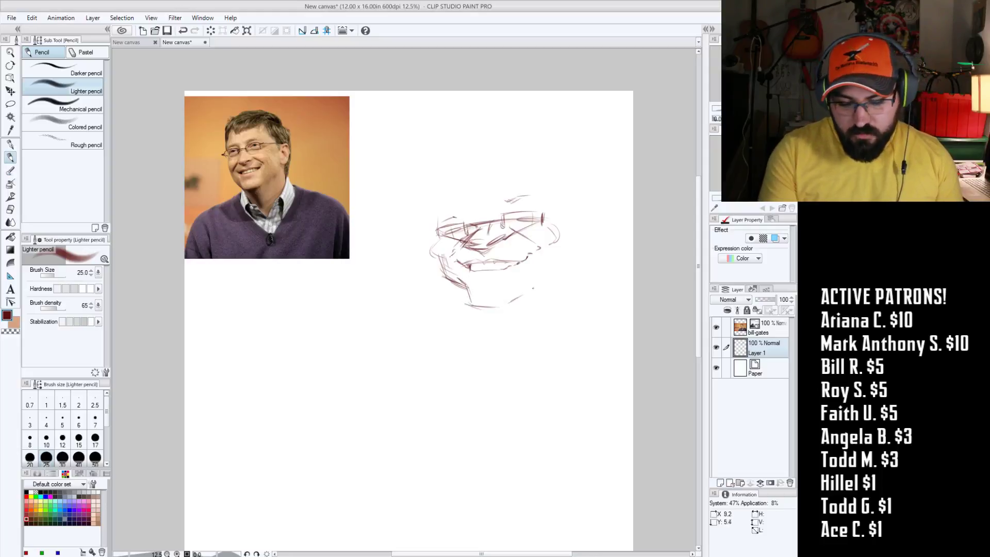
{"action": "left_click_drag", "start_coordinate": [529, 287], "coordinate": [509, 302]}
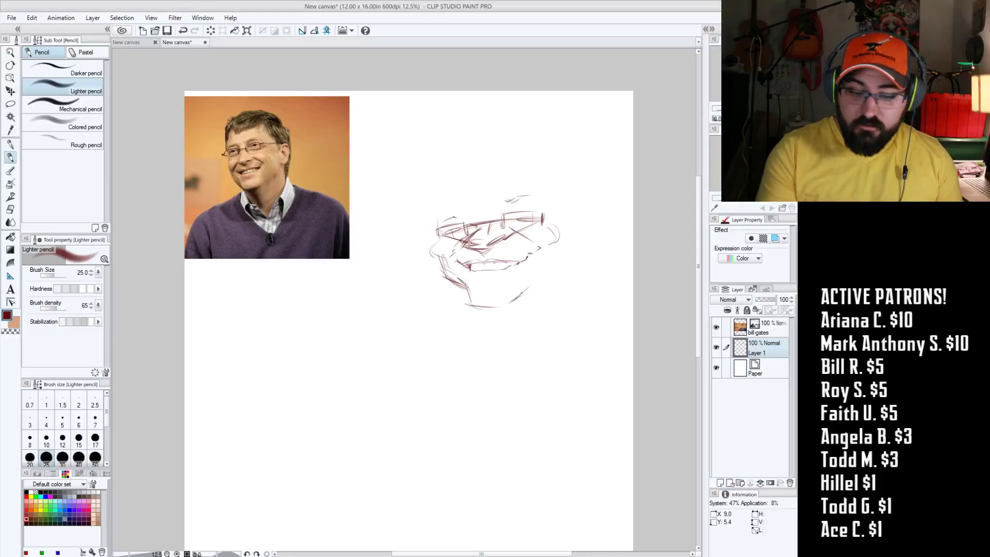
{"action": "left_click_drag", "start_coordinate": [537, 257], "coordinate": [527, 286]}
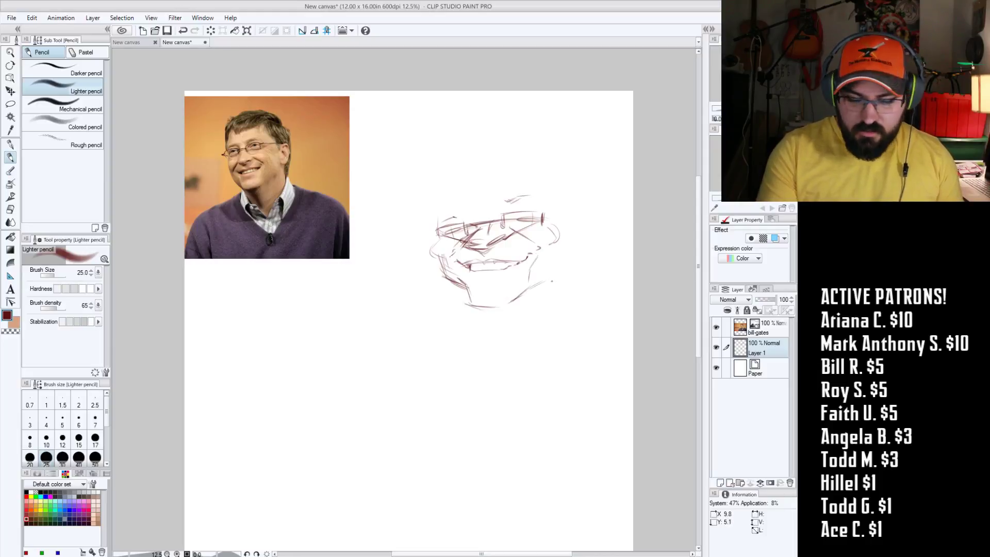
{"action": "mouse_move", "coordinate": [555, 251]}
{"action": "left_mouse_down"}
{"action": "mouse_move", "coordinate": [554, 277]}
{"action": "mouse_move", "coordinate": [528, 294]}
{"action": "left_mouse_up"}
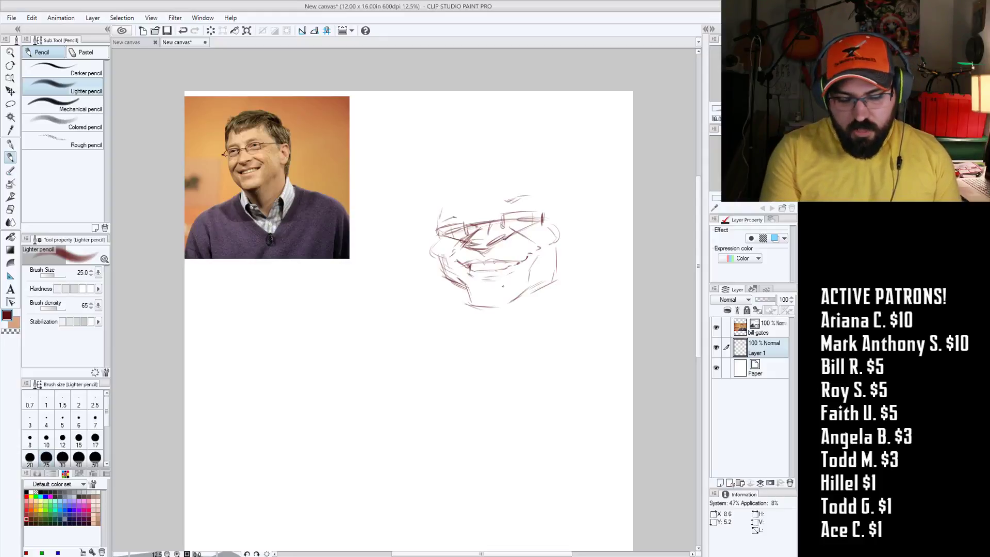
Step: Sketch hair strokes across the top and left side of the head
{"action": "left_click_drag", "start_coordinate": [497, 173], "coordinate": [473, 190]}
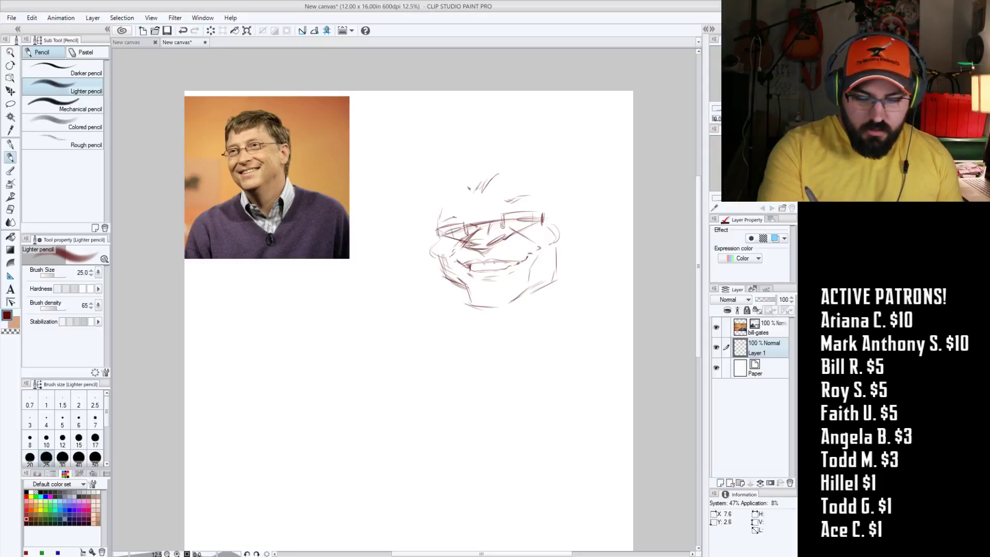
{"action": "left_click_drag", "start_coordinate": [470, 179], "coordinate": [457, 196]}
{"action": "left_click_drag", "start_coordinate": [477, 170], "coordinate": [456, 195]}
{"action": "left_click_drag", "start_coordinate": [461, 181], "coordinate": [455, 196]}
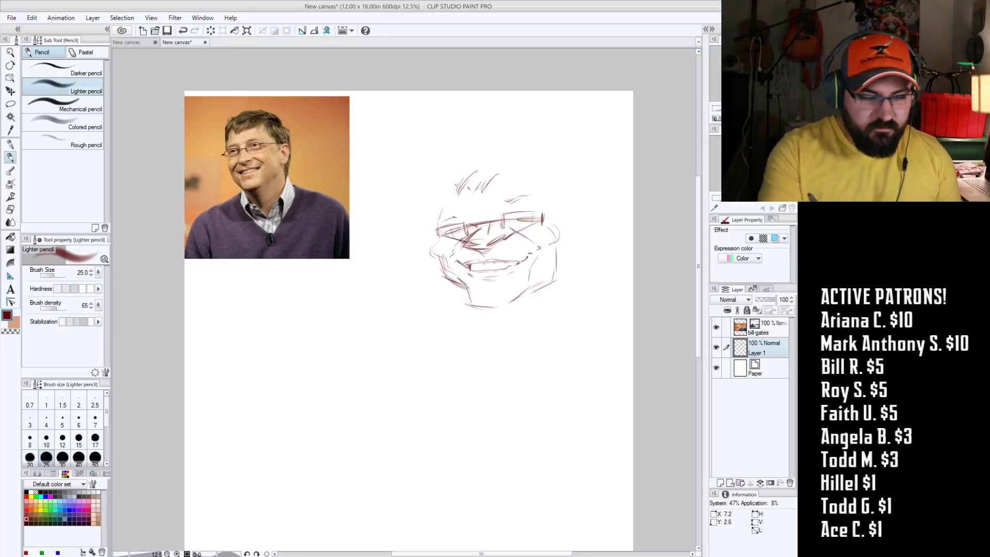
{"action": "left_click_drag", "start_coordinate": [451, 184], "coordinate": [440, 202]}
{"action": "left_click_drag", "start_coordinate": [459, 184], "coordinate": [441, 210]}
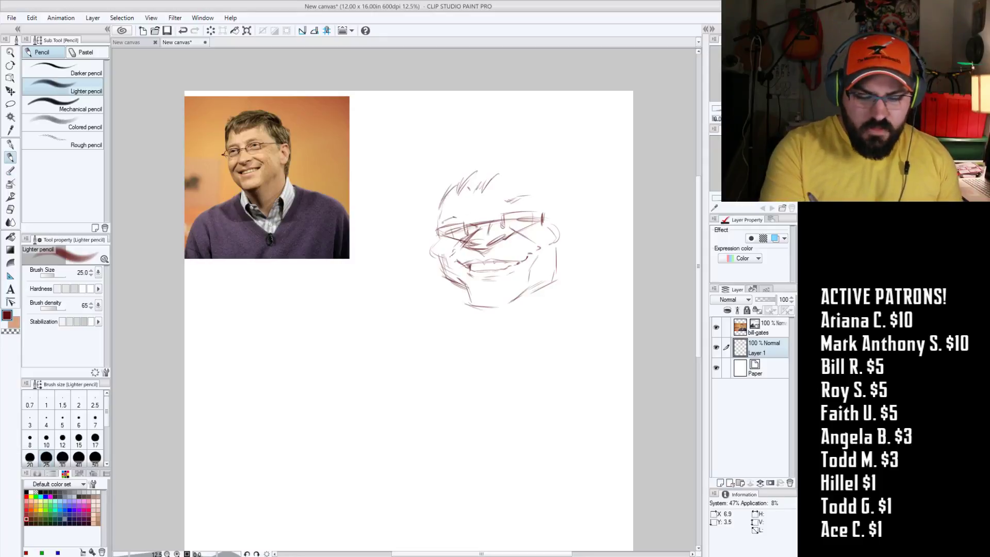
{"action": "left_click_drag", "start_coordinate": [500, 177], "coordinate": [519, 172]}
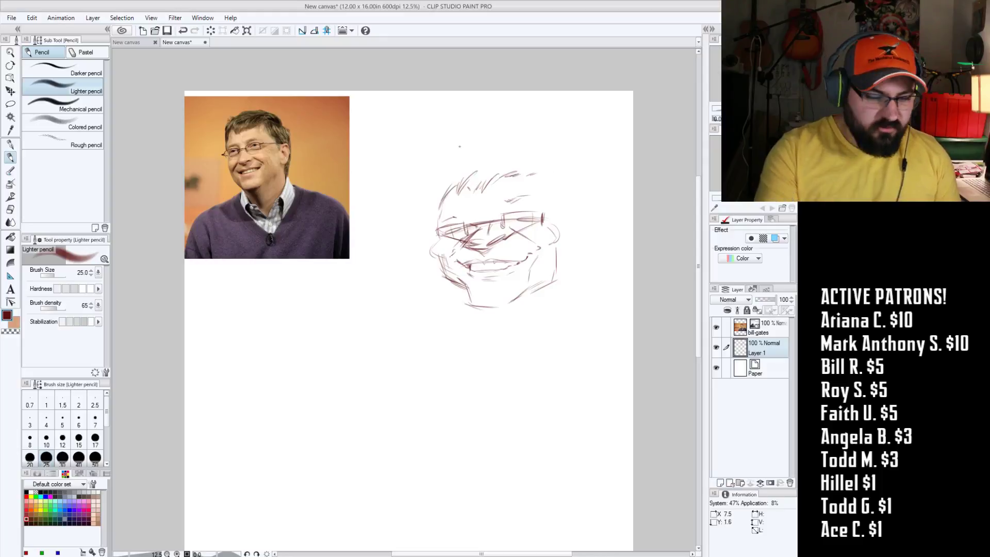
Step: Outline the head's top and sides, mark the right ear, and draw the neck line from the jaw
{"action": "left_click_drag", "start_coordinate": [445, 181], "coordinate": [438, 208]}
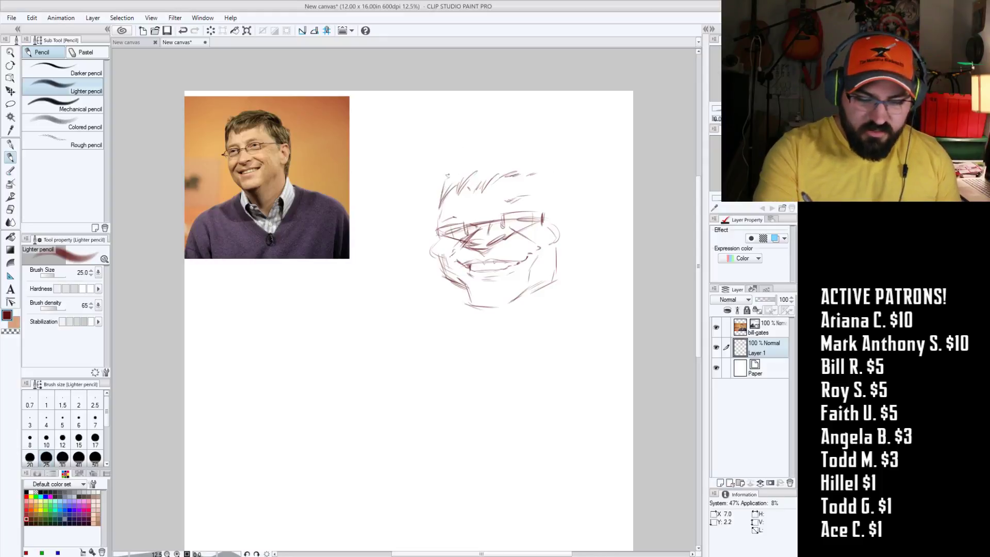
{"action": "mouse_move", "coordinate": [460, 163]}
{"action": "left_mouse_down"}
{"action": "mouse_move", "coordinate": [540, 154]}
{"action": "mouse_move", "coordinate": [556, 172]}
{"action": "mouse_move", "coordinate": [536, 178]}
{"action": "mouse_move", "coordinate": [563, 180]}
{"action": "mouse_move", "coordinate": [575, 197]}
{"action": "mouse_move", "coordinate": [568, 221]}
{"action": "left_mouse_up"}
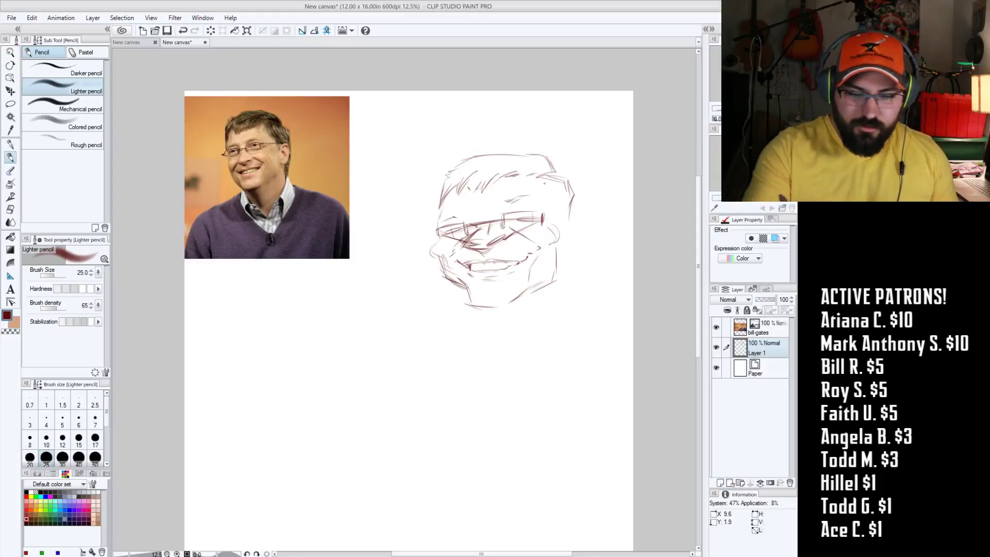
{"action": "mouse_move", "coordinate": [543, 175]}
{"action": "left_mouse_down"}
{"action": "mouse_move", "coordinate": [539, 195]}
{"action": "mouse_move", "coordinate": [554, 207]}
{"action": "left_mouse_up"}
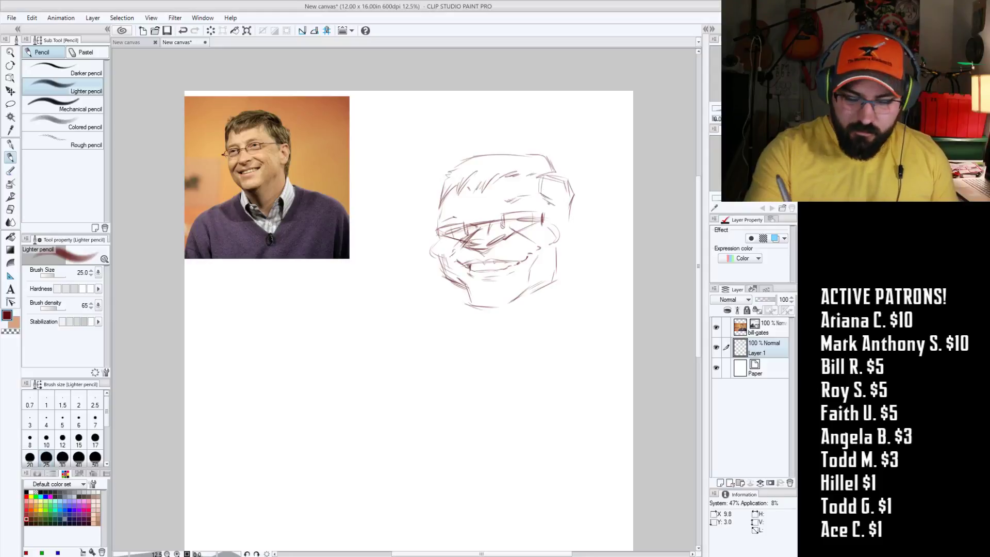
{"action": "left_click_drag", "start_coordinate": [555, 211], "coordinate": [561, 210]}
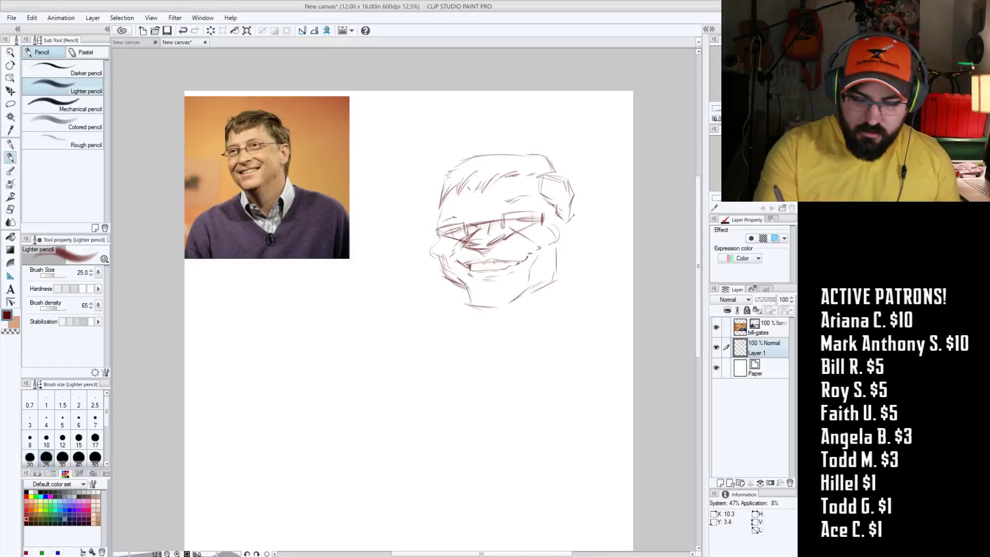
{"action": "left_click_drag", "start_coordinate": [572, 240], "coordinate": [565, 252]}
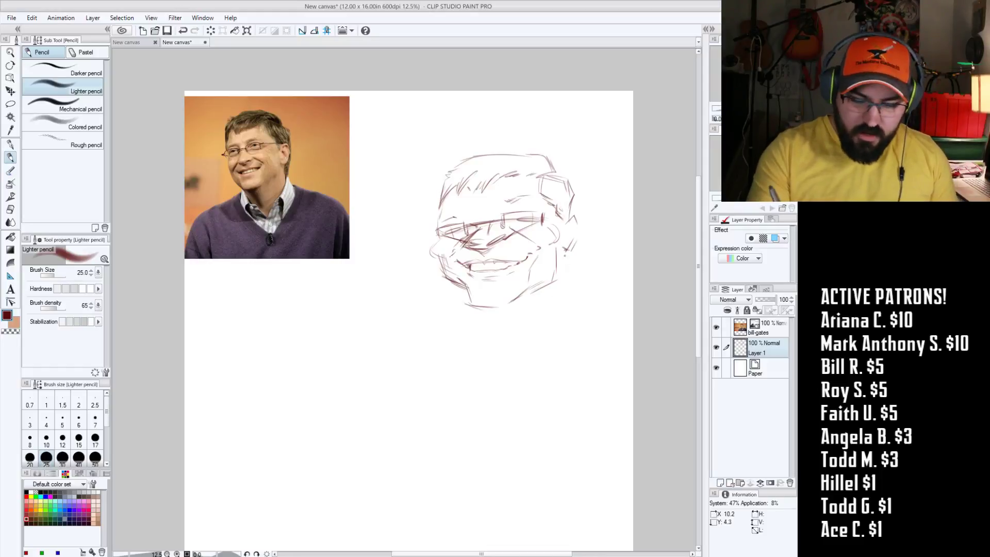
{"action": "mouse_move", "coordinate": [455, 285]}
{"action": "left_mouse_down"}
{"action": "mouse_move", "coordinate": [481, 323]}
{"action": "mouse_move", "coordinate": [500, 390]}
{"action": "mouse_move", "coordinate": [466, 303]}
{"action": "mouse_move", "coordinate": [502, 360]}
{"action": "left_mouse_up"}
Step: Reshape the right jaw, draw the pointed chin and the neck's left side, and extend the left jaw
{"action": "left_click_drag", "start_coordinate": [527, 304], "coordinate": [522, 334]}
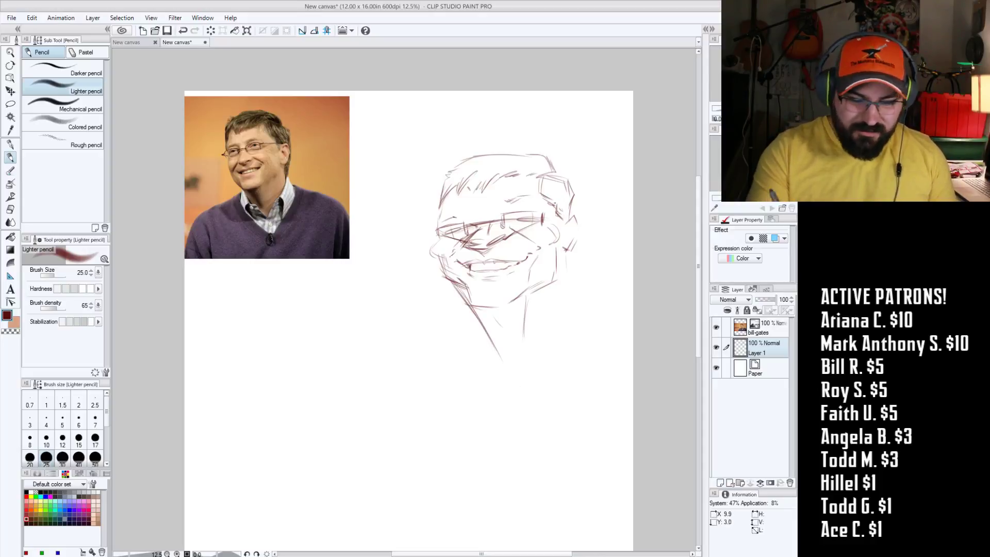
{"action": "mouse_move", "coordinate": [567, 250]}
{"action": "left_mouse_down"}
{"action": "mouse_move", "coordinate": [562, 292]}
{"action": "mouse_move", "coordinate": [561, 285]}
{"action": "left_mouse_up"}
{"action": "left_click_drag", "start_coordinate": [568, 250], "coordinate": [570, 309]}
{"action": "mouse_move", "coordinate": [494, 348]}
{"action": "left_mouse_down"}
{"action": "mouse_move", "coordinate": [513, 383]}
{"action": "mouse_move", "coordinate": [530, 345]}
{"action": "mouse_move", "coordinate": [543, 384]}
{"action": "mouse_move", "coordinate": [548, 347]}
{"action": "mouse_move", "coordinate": [534, 348]}
{"action": "mouse_move", "coordinate": [579, 308]}
{"action": "mouse_move", "coordinate": [542, 398]}
{"action": "left_mouse_up"}
{"action": "left_click_drag", "start_coordinate": [501, 359], "coordinate": [486, 389]}
{"action": "left_click_drag", "start_coordinate": [489, 338], "coordinate": [486, 375]}
{"action": "left_click_drag", "start_coordinate": [561, 261], "coordinate": [566, 283]}
{"action": "mouse_move", "coordinate": [456, 284]}
{"action": "left_mouse_down"}
{"action": "mouse_move", "coordinate": [475, 313]}
{"action": "mouse_move", "coordinate": [520, 295]}
{"action": "mouse_move", "coordinate": [498, 324]}
{"action": "left_mouse_up"}
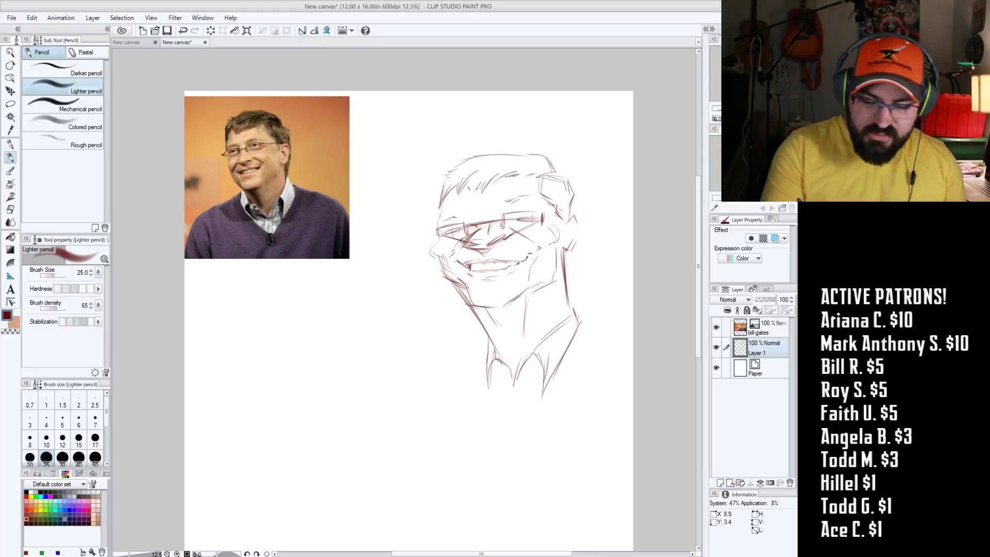
Step: Darken both sides of the glasses, add left cheek strokes, and refine the right ear and jaw
{"action": "left_click_drag", "start_coordinate": [525, 218], "coordinate": [542, 215]}
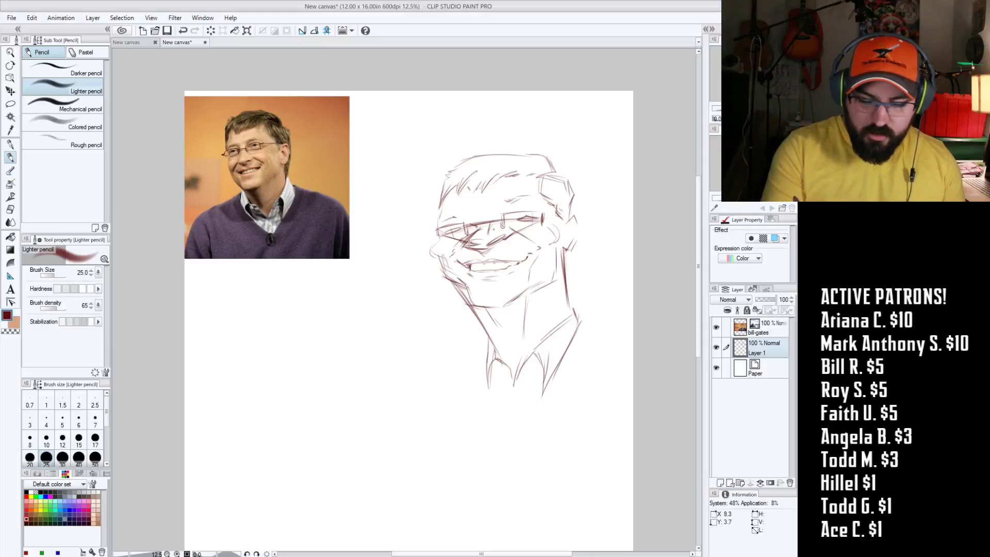
{"action": "left_click_drag", "start_coordinate": [449, 230], "coordinate": [460, 226]}
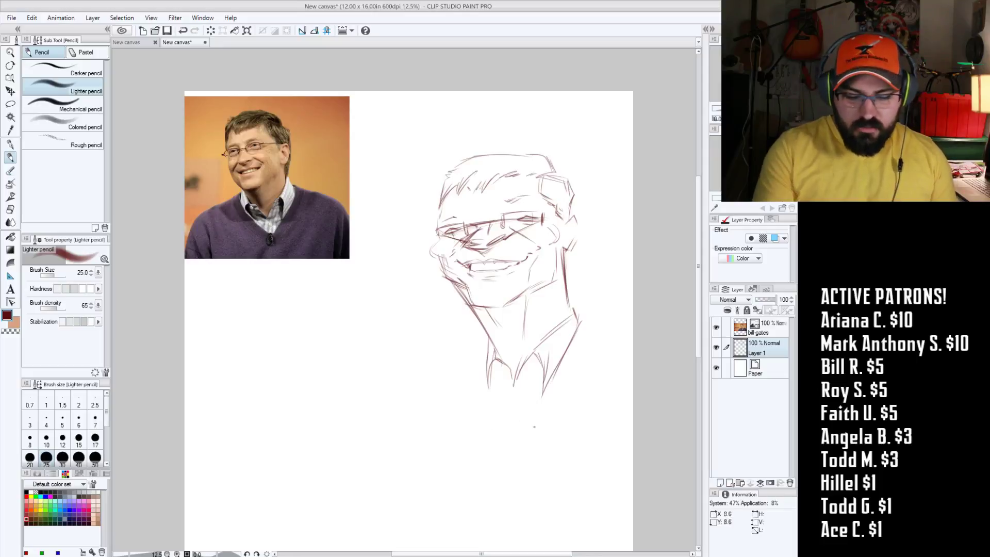
{"action": "left_click_drag", "start_coordinate": [443, 236], "coordinate": [434, 258]}
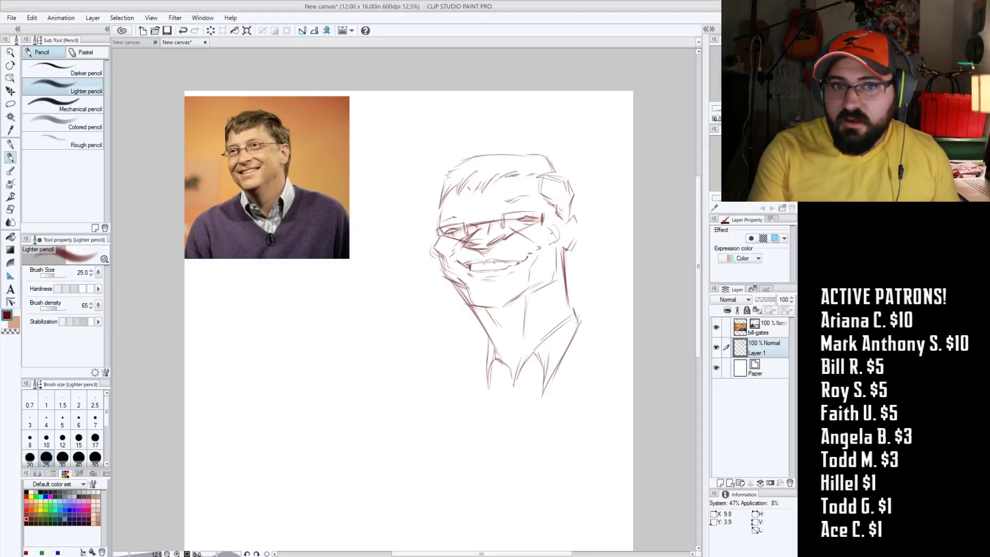
{"action": "left_click_drag", "start_coordinate": [562, 224], "coordinate": [573, 231]}
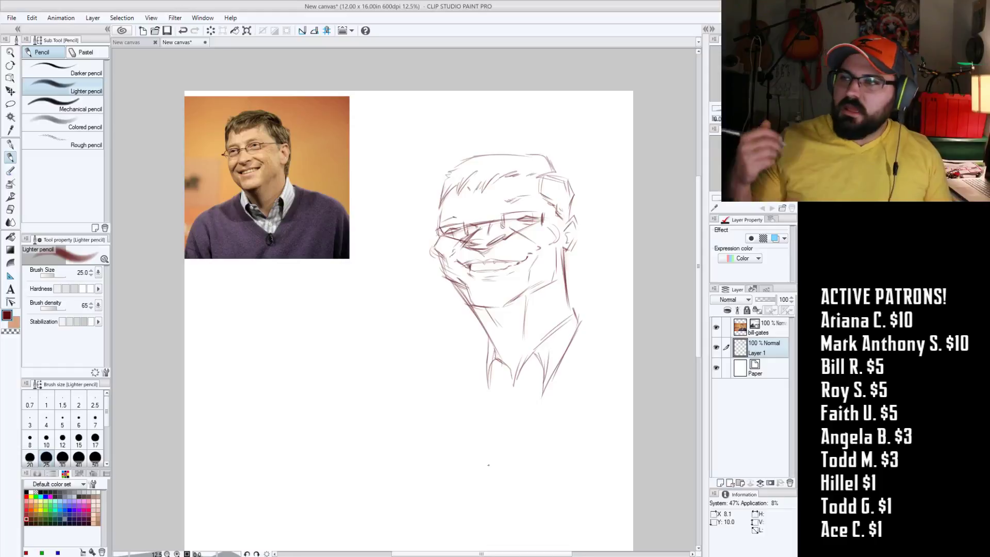
{"action": "mouse_move", "coordinate": [559, 244]}
{"action": "left_mouse_down"}
{"action": "mouse_move", "coordinate": [564, 276]}
{"action": "mouse_move", "coordinate": [559, 265]}
{"action": "left_mouse_up"}
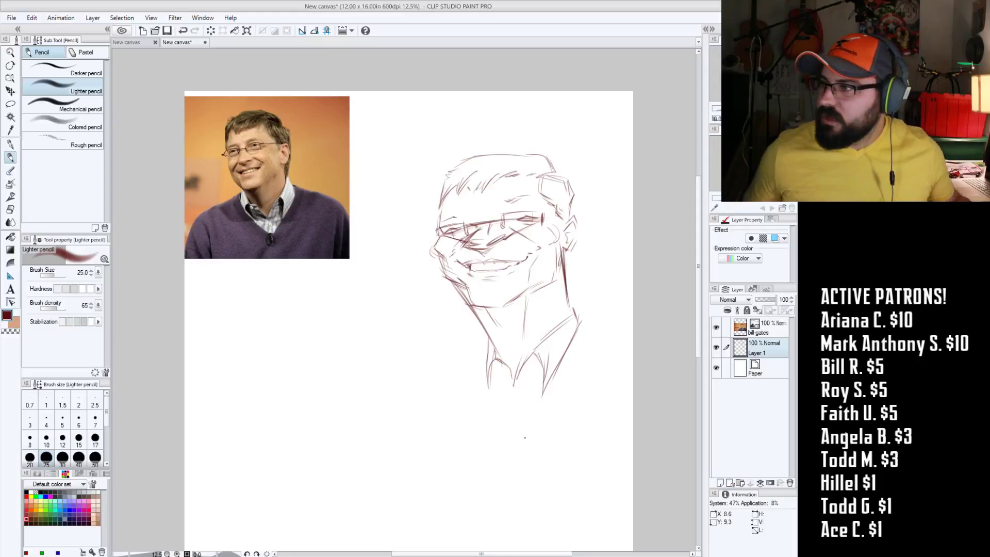
Step: Scale the head sketch to 55%, move it up-left beside the photo, and add Layer 2
{"action": "left_click", "coordinate": [247, 30]}
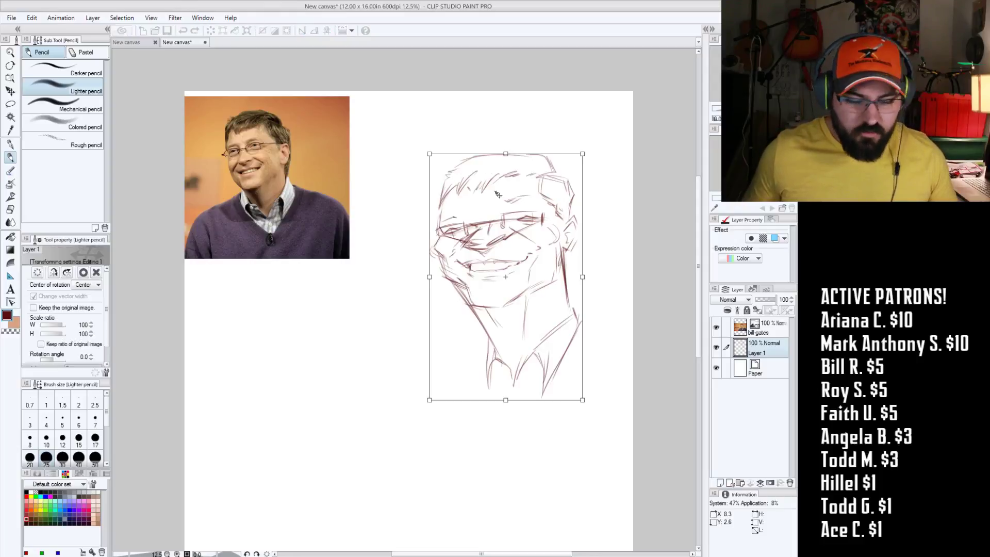
{"action": "left_click_drag", "start_coordinate": [582, 400], "coordinate": [529, 290]}
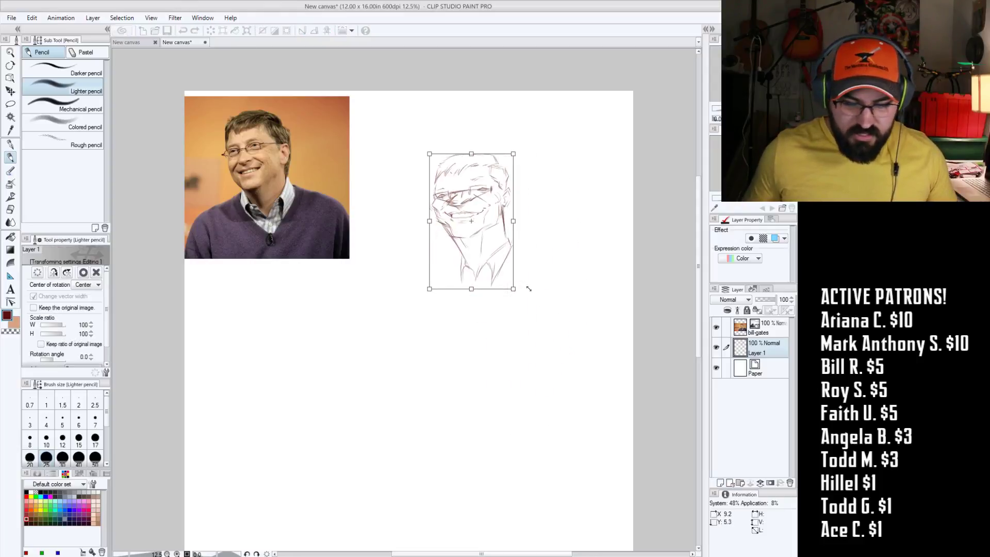
{"action": "left_click_drag", "start_coordinate": [490, 234], "coordinate": [419, 189]}
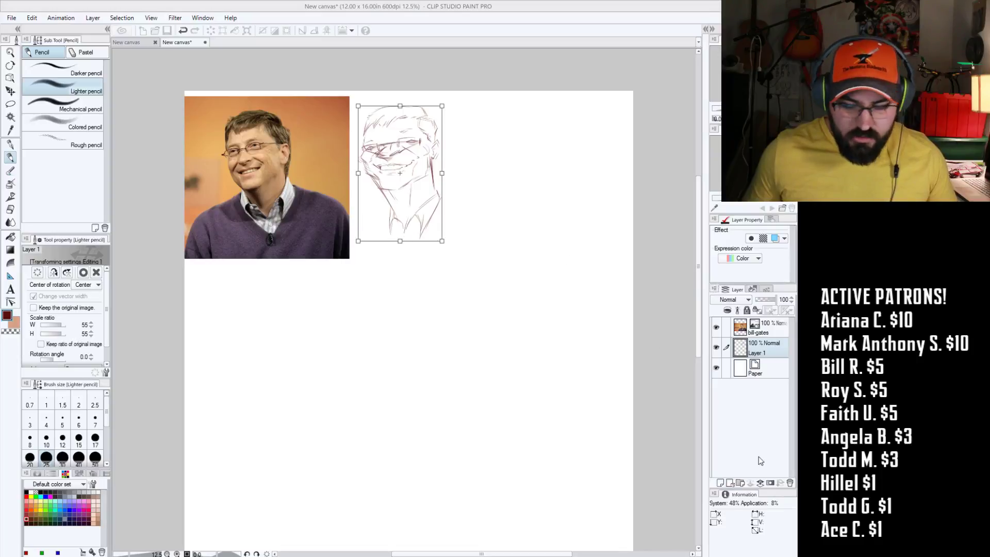
{"action": "key", "text": "Return"}
{"action": "left_click", "coordinate": [720, 482]}
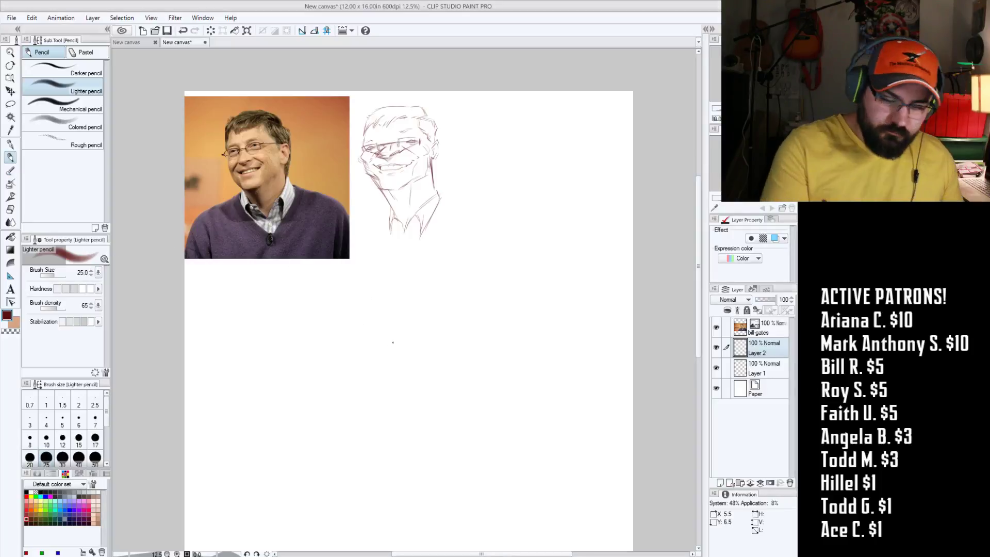
Step: Draw a tilted head box with an ear on the right and horizontal and vertical guidelines
{"action": "left_click_drag", "start_coordinate": [376, 303], "coordinate": [396, 372]}
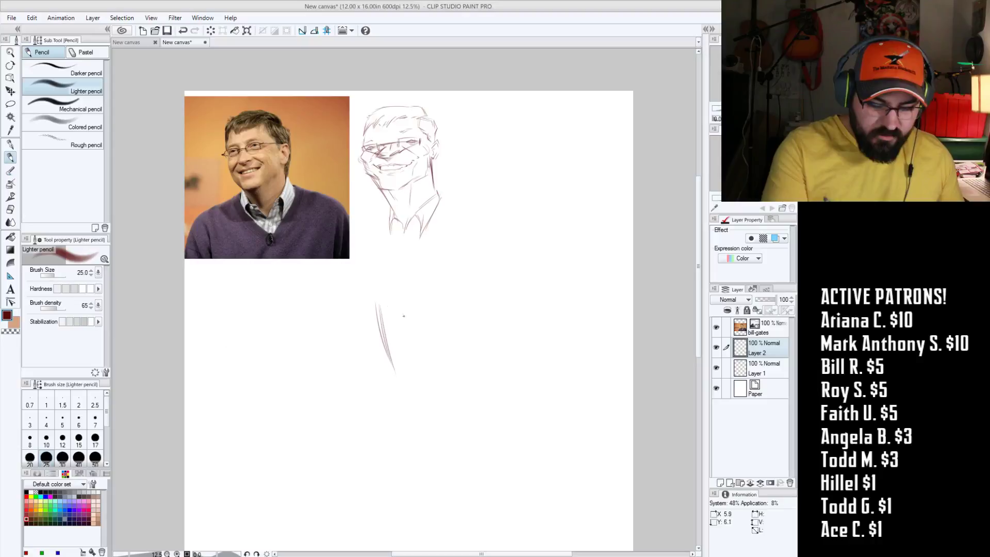
{"action": "left_click_drag", "start_coordinate": [377, 305], "coordinate": [461, 291]}
{"action": "mouse_move", "coordinate": [376, 309]}
{"action": "left_mouse_down"}
{"action": "mouse_move", "coordinate": [392, 380]}
{"action": "mouse_move", "coordinate": [432, 383]}
{"action": "left_mouse_up"}
{"action": "mouse_move", "coordinate": [462, 291]}
{"action": "left_mouse_down"}
{"action": "mouse_move", "coordinate": [478, 359]}
{"action": "mouse_move", "coordinate": [413, 384]}
{"action": "left_mouse_up"}
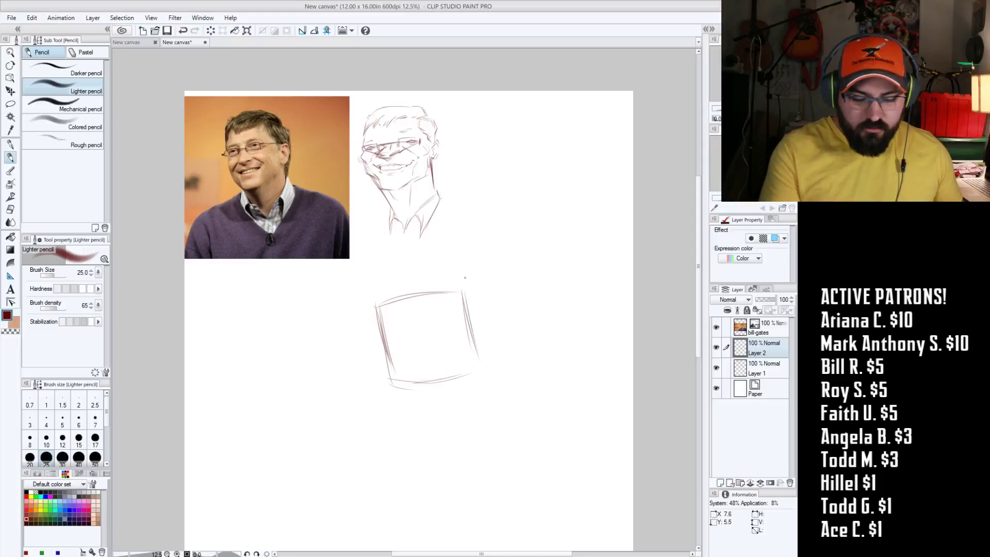
{"action": "left_click_drag", "start_coordinate": [478, 322], "coordinate": [476, 350]}
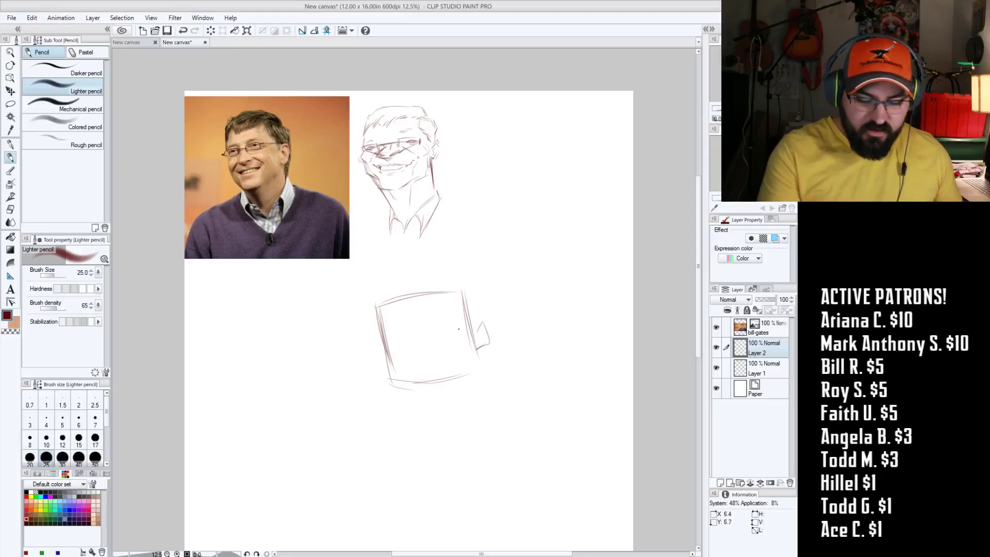
{"action": "left_click_drag", "start_coordinate": [378, 340], "coordinate": [496, 324]}
{"action": "left_click_drag", "start_coordinate": [411, 333], "coordinate": [462, 326]}
{"action": "mouse_move", "coordinate": [401, 289]}
{"action": "left_mouse_down"}
{"action": "mouse_move", "coordinate": [415, 374]}
{"action": "mouse_move", "coordinate": [410, 335]}
{"action": "left_mouse_up"}
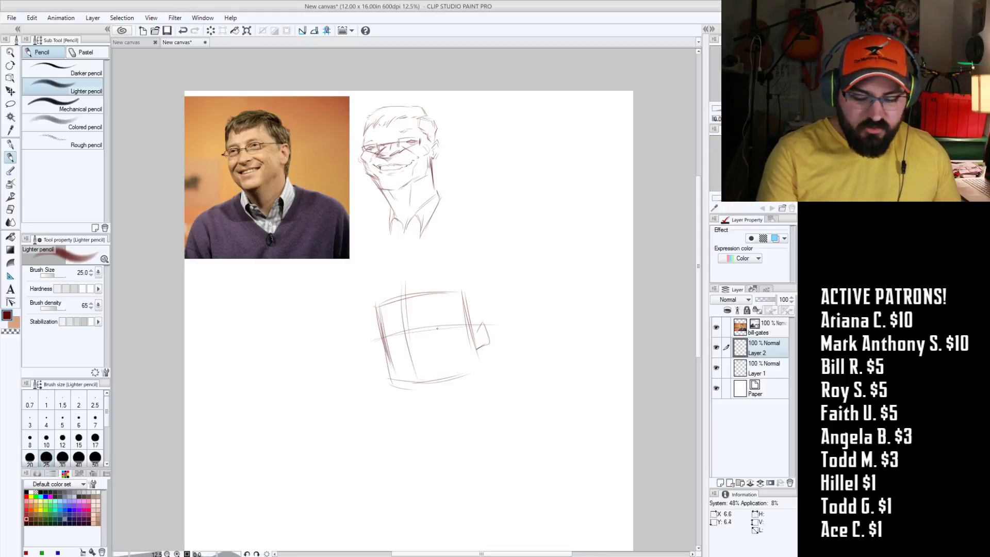
{"action": "mouse_move", "coordinate": [385, 338]}
{"action": "left_mouse_down"}
{"action": "mouse_move", "coordinate": [436, 326]}
{"action": "mouse_move", "coordinate": [402, 341]}
{"action": "mouse_move", "coordinate": [411, 349]}
{"action": "mouse_move", "coordinate": [452, 325]}
{"action": "left_mouse_up"}
Step: Sketch the nose below the middle guideline and mark and darken both eyes
{"action": "mouse_move", "coordinate": [451, 325]}
{"action": "left_mouse_down"}
{"action": "mouse_move", "coordinate": [385, 336]}
{"action": "mouse_move", "coordinate": [402, 329]}
{"action": "left_mouse_up"}
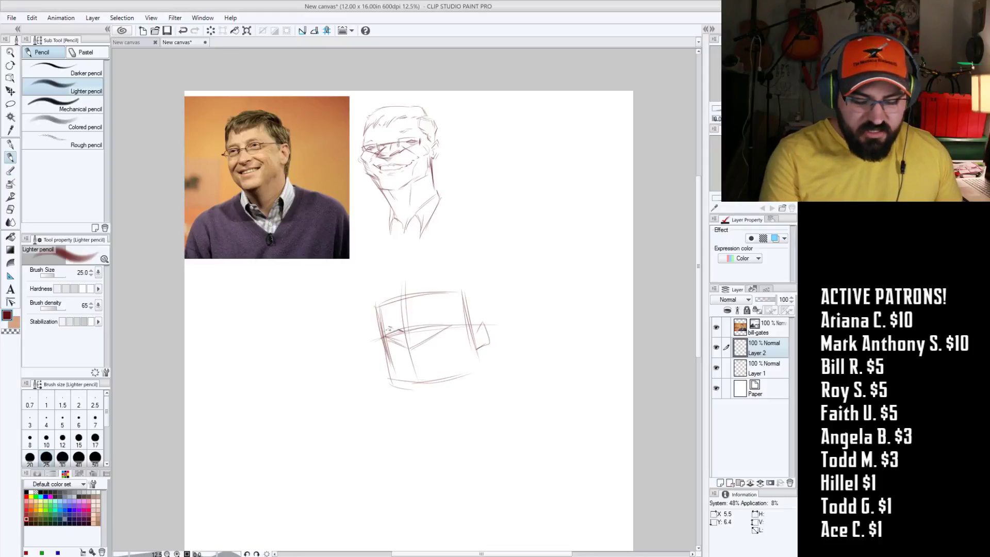
{"action": "mouse_move", "coordinate": [427, 309]}
{"action": "left_mouse_down"}
{"action": "mouse_move", "coordinate": [424, 318]}
{"action": "mouse_move", "coordinate": [435, 312]}
{"action": "left_mouse_up"}
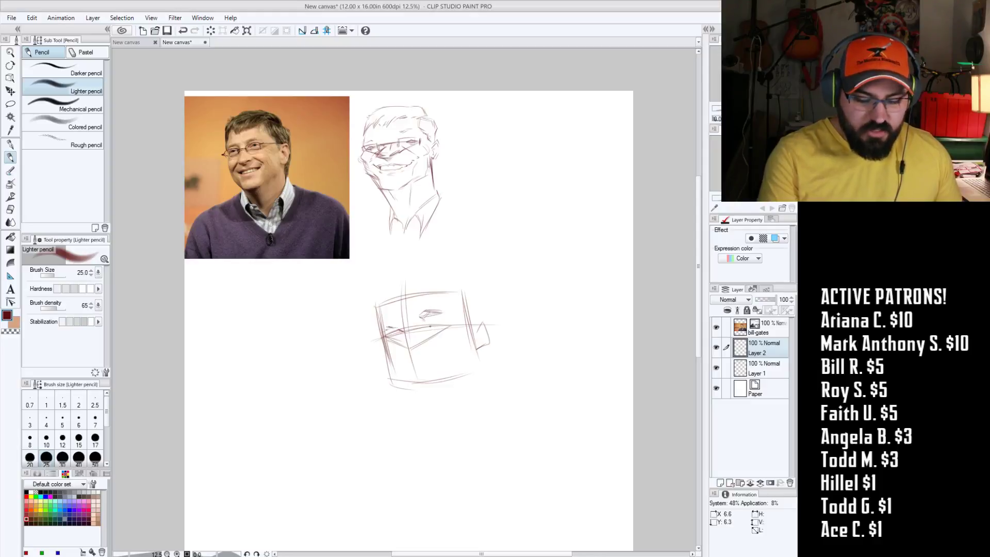
{"action": "left_click_drag", "start_coordinate": [434, 323], "coordinate": [442, 326]}
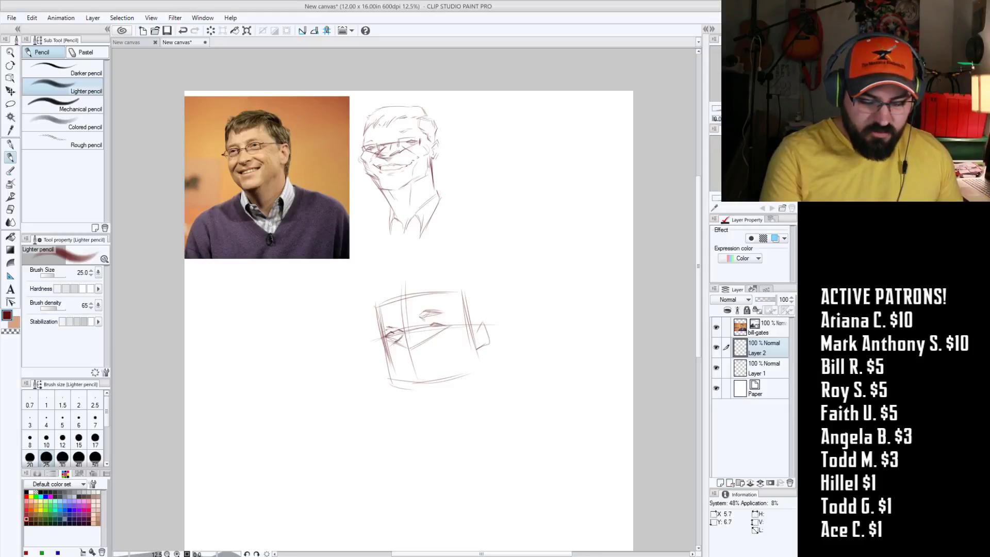
{"action": "mouse_move", "coordinate": [389, 349]}
{"action": "left_mouse_down"}
{"action": "mouse_move", "coordinate": [407, 355]}
{"action": "mouse_move", "coordinate": [424, 344]}
{"action": "mouse_move", "coordinate": [409, 357]}
{"action": "left_mouse_up"}
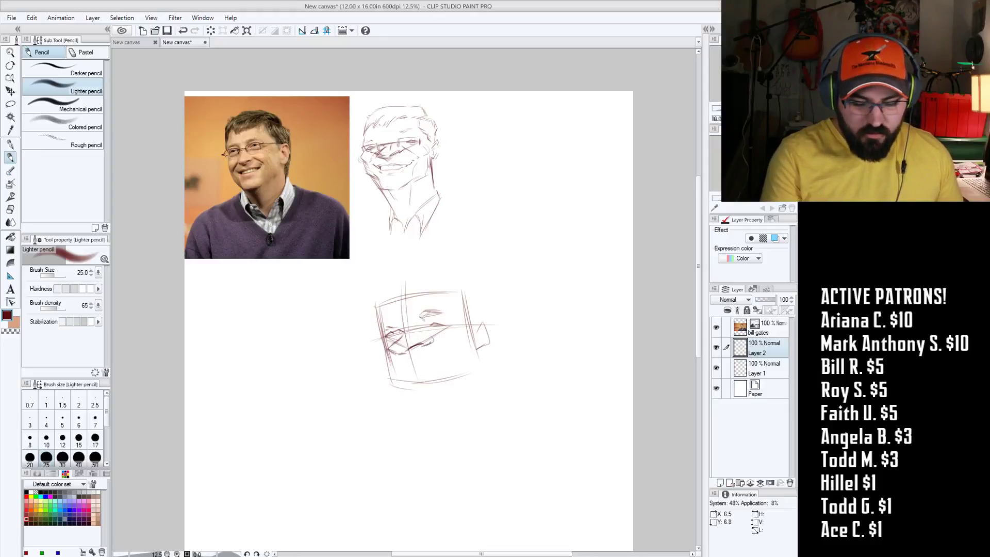
{"action": "left_click_drag", "start_coordinate": [435, 334], "coordinate": [424, 343]}
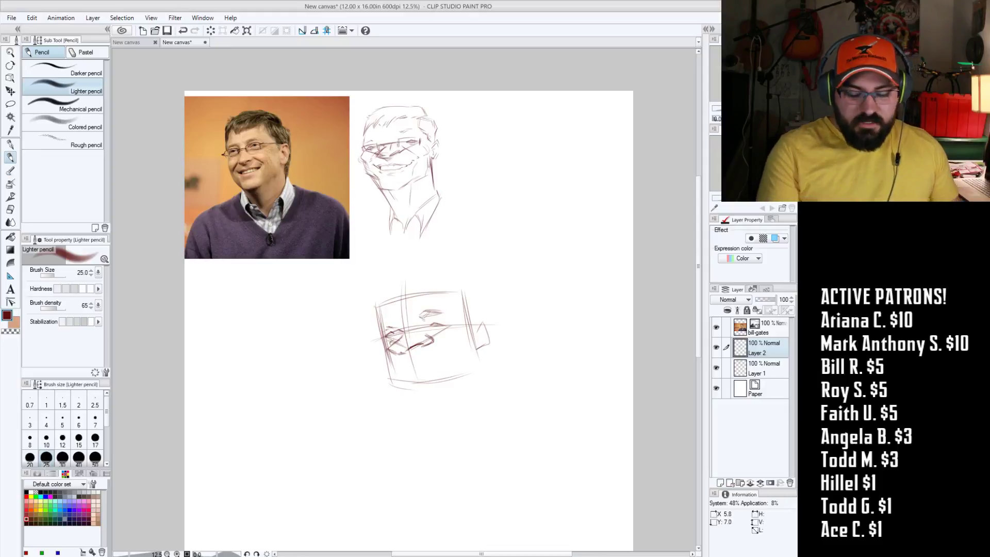
{"action": "left_click_drag", "start_coordinate": [394, 351], "coordinate": [402, 348]}
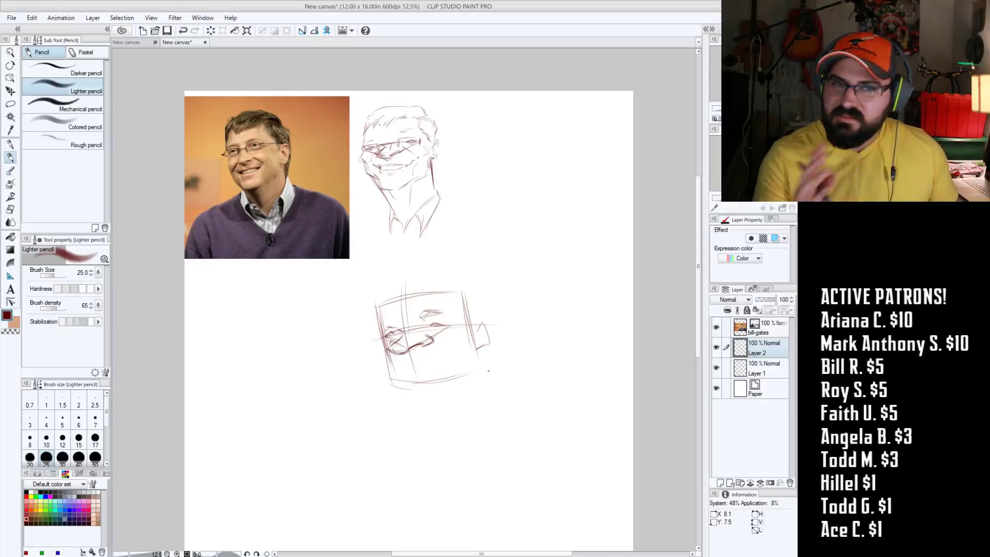
{"action": "left_click_drag", "start_coordinate": [407, 347], "coordinate": [399, 351]}
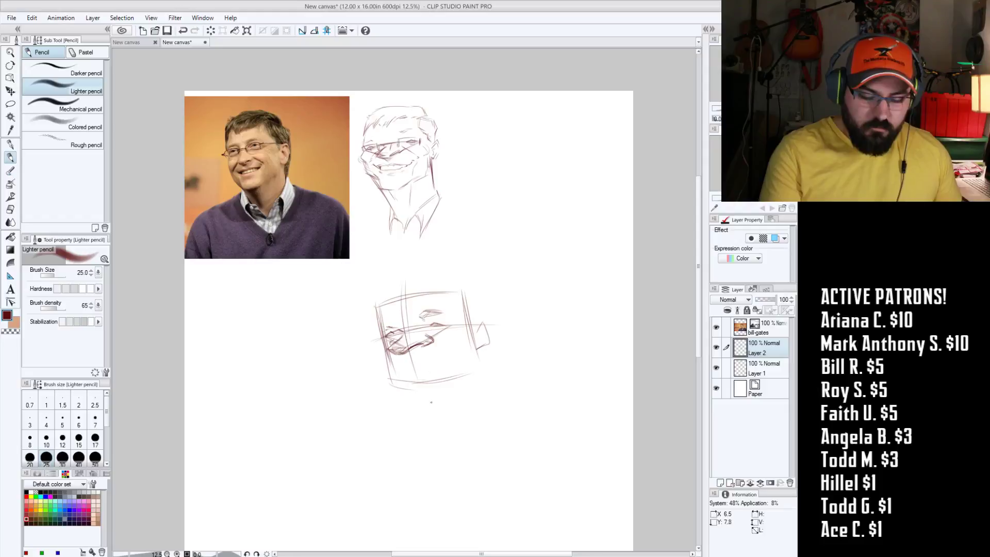
Step: Add the cheek line, the grinning mouth with upper lip and corners, and the right cheek fold
{"action": "left_click_drag", "start_coordinate": [426, 323], "coordinate": [417, 331]}
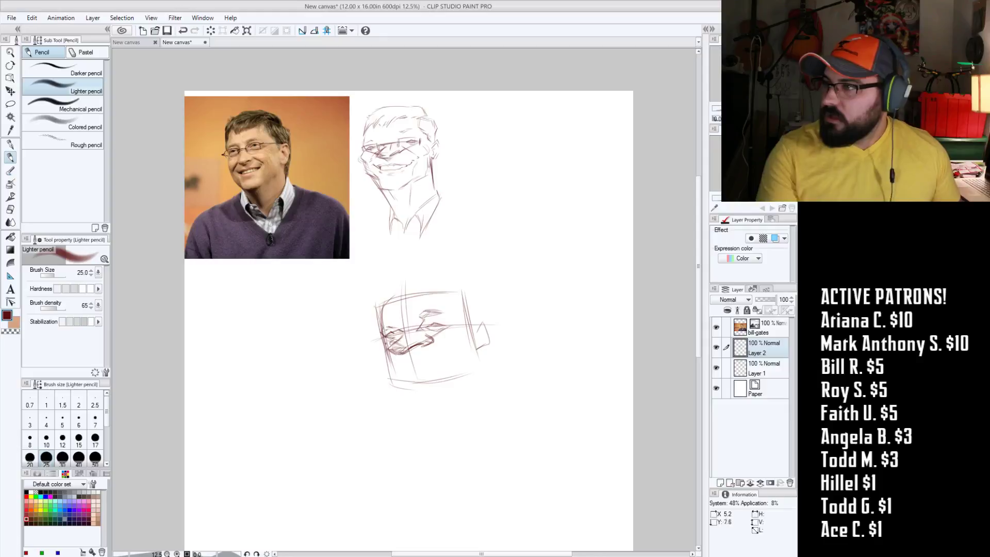
{"action": "mouse_move", "coordinate": [389, 335]}
{"action": "left_mouse_down"}
{"action": "mouse_move", "coordinate": [364, 350]}
{"action": "mouse_move", "coordinate": [388, 376]}
{"action": "left_mouse_up"}
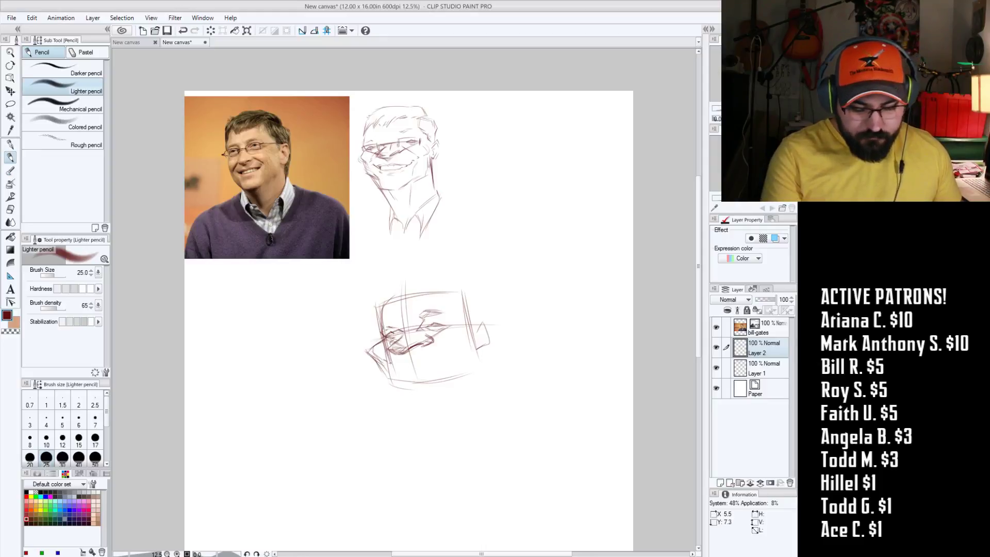
{"action": "left_click_drag", "start_coordinate": [390, 363], "coordinate": [418, 361]}
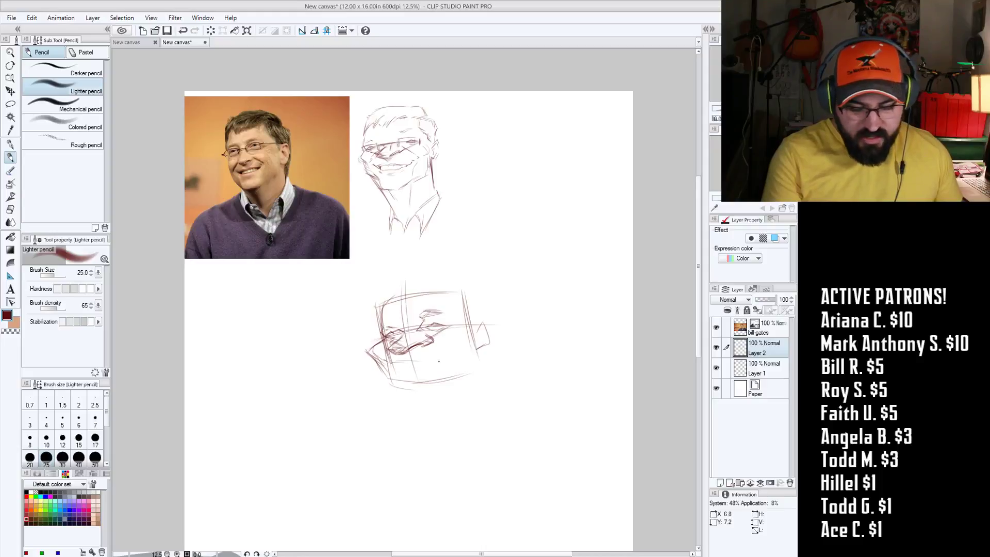
{"action": "left_click_drag", "start_coordinate": [440, 362], "coordinate": [421, 360]}
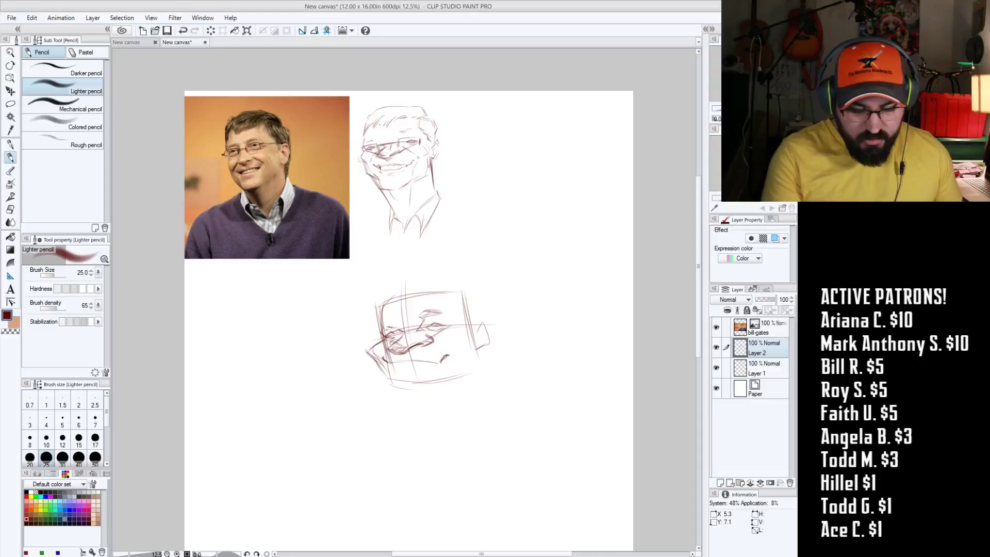
{"action": "left_click_drag", "start_coordinate": [387, 362], "coordinate": [422, 361]}
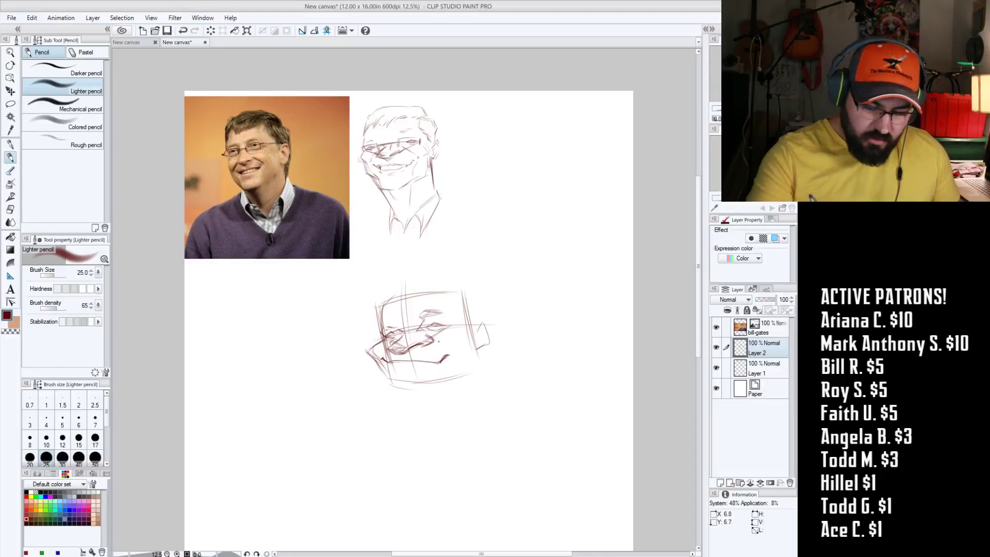
{"action": "left_click_drag", "start_coordinate": [432, 335], "coordinate": [450, 352]}
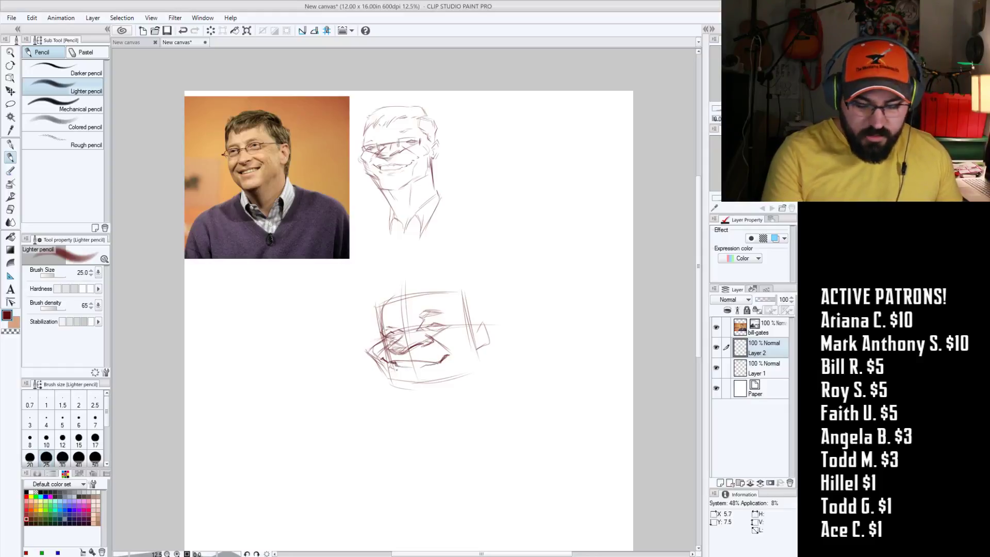
Step: Define and strengthen the chin curve, then darken the right jaw, left cheek and right face side
{"action": "left_click_drag", "start_coordinate": [436, 366], "coordinate": [421, 369]}
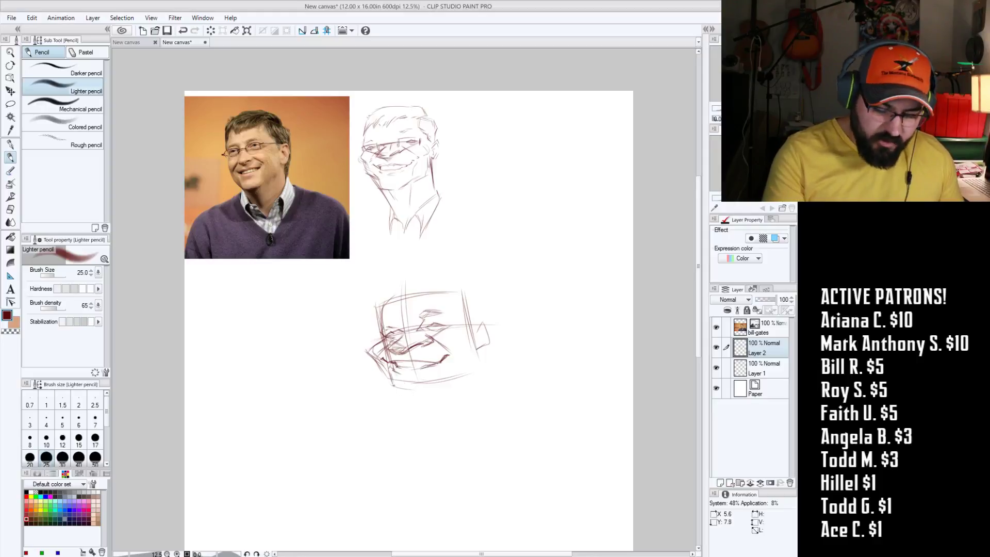
{"action": "left_click_drag", "start_coordinate": [391, 388], "coordinate": [401, 395]}
{"action": "left_click_drag", "start_coordinate": [387, 392], "coordinate": [425, 400]}
{"action": "mouse_move", "coordinate": [393, 390]}
{"action": "left_mouse_down"}
{"action": "mouse_move", "coordinate": [427, 396]}
{"action": "mouse_move", "coordinate": [451, 384]}
{"action": "left_mouse_up"}
{"action": "left_click_drag", "start_coordinate": [474, 345], "coordinate": [473, 368]}
{"action": "mouse_move", "coordinate": [375, 350]}
{"action": "left_mouse_down"}
{"action": "mouse_move", "coordinate": [376, 372]}
{"action": "mouse_move", "coordinate": [397, 387]}
{"action": "left_mouse_up"}
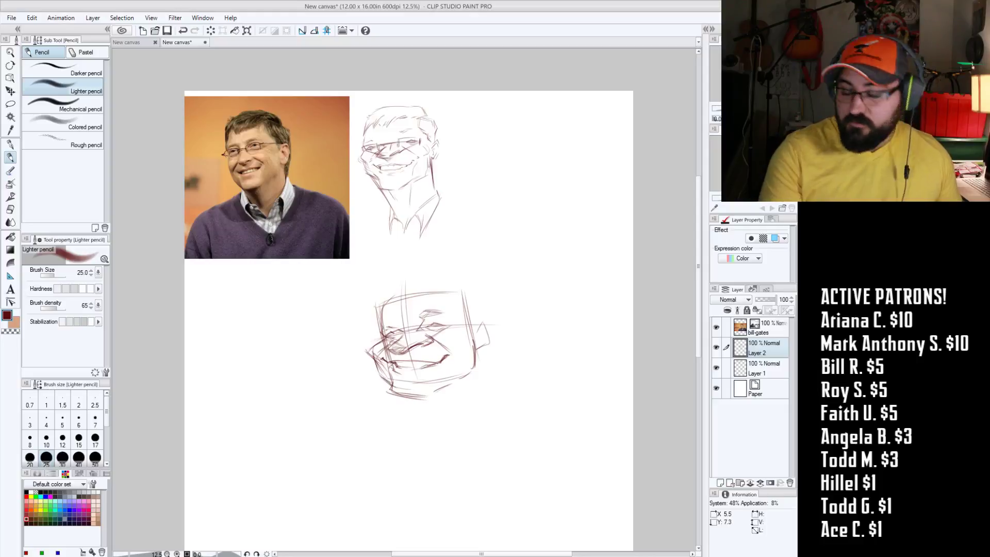
{"action": "left_click_drag", "start_coordinate": [469, 327], "coordinate": [468, 312]}
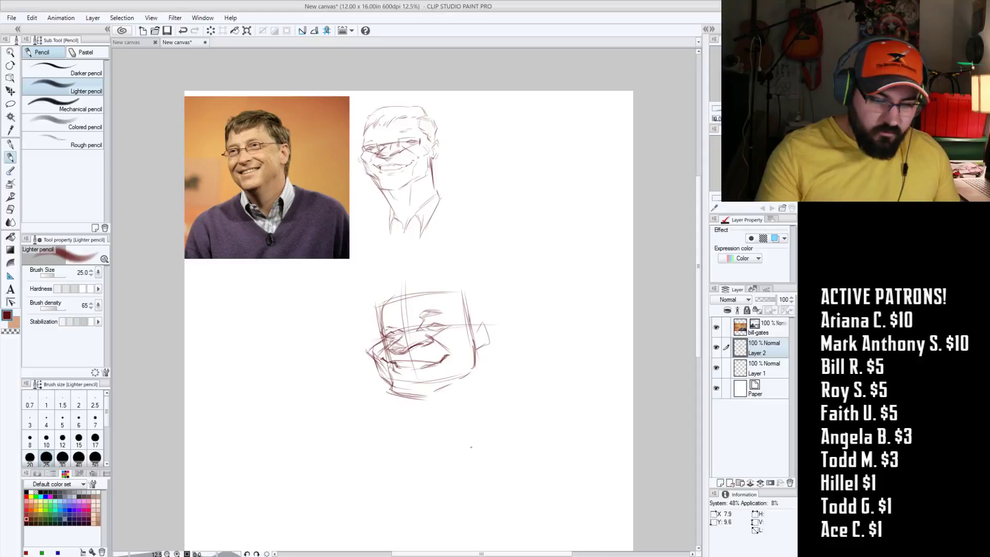
Step: Draw long neck lines, the collar tip and shoulder lines, then mark the head top and hairline
{"action": "left_click_drag", "start_coordinate": [406, 396], "coordinate": [478, 486]}
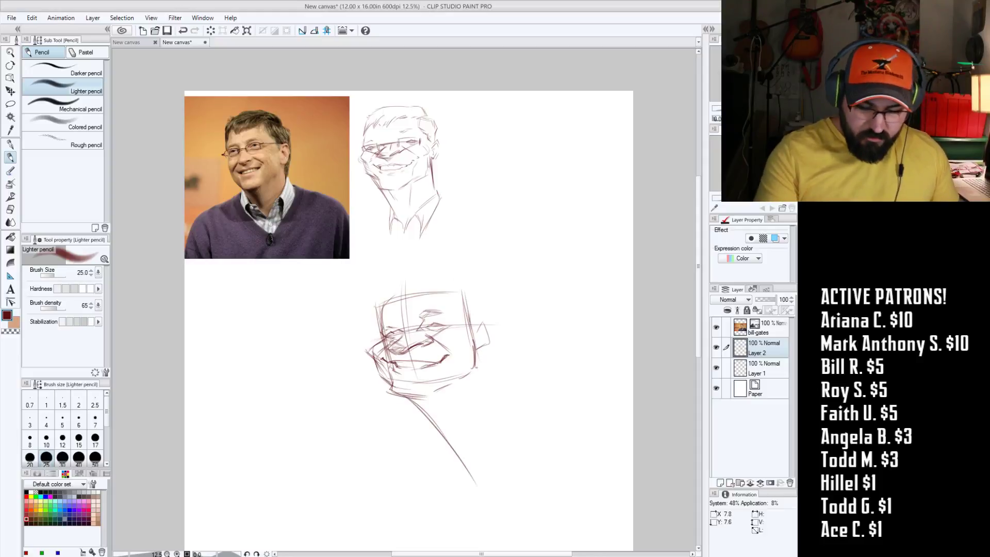
{"action": "mouse_move", "coordinate": [477, 348]}
{"action": "left_mouse_down"}
{"action": "mouse_move", "coordinate": [488, 415]}
{"action": "mouse_move", "coordinate": [486, 404]}
{"action": "mouse_move", "coordinate": [472, 436]}
{"action": "mouse_move", "coordinate": [478, 468]}
{"action": "mouse_move", "coordinate": [490, 476]}
{"action": "mouse_move", "coordinate": [492, 445]}
{"action": "mouse_move", "coordinate": [508, 479]}
{"action": "left_mouse_up"}
{"action": "left_click_drag", "start_coordinate": [488, 408], "coordinate": [505, 440]}
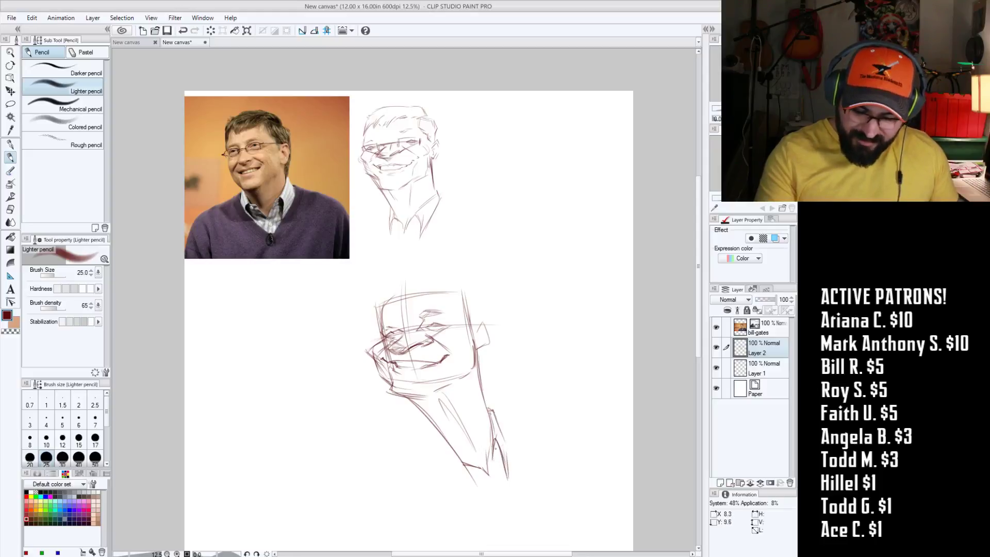
{"action": "mouse_move", "coordinate": [457, 460]}
{"action": "left_mouse_down"}
{"action": "mouse_move", "coordinate": [478, 493]}
{"action": "mouse_move", "coordinate": [458, 469]}
{"action": "mouse_move", "coordinate": [475, 488]}
{"action": "mouse_move", "coordinate": [467, 491]}
{"action": "left_mouse_up"}
{"action": "left_click_drag", "start_coordinate": [495, 451], "coordinate": [506, 468]}
{"action": "left_click_drag", "start_coordinate": [494, 415], "coordinate": [559, 482]}
{"action": "mouse_move", "coordinate": [459, 463]}
{"action": "left_mouse_down"}
{"action": "mouse_move", "coordinate": [456, 515]}
{"action": "mouse_move", "coordinate": [549, 489]}
{"action": "left_mouse_up"}
{"action": "left_click_drag", "start_coordinate": [468, 526], "coordinate": [542, 495]}
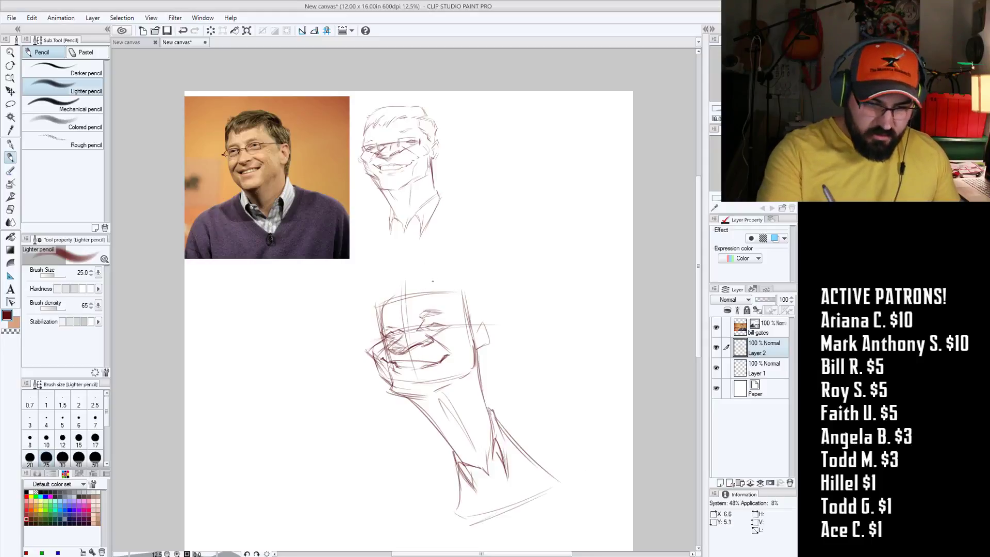
{"action": "mouse_move", "coordinate": [444, 268]}
{"action": "left_mouse_down"}
{"action": "mouse_move", "coordinate": [457, 284]}
{"action": "mouse_move", "coordinate": [415, 271]}
{"action": "mouse_move", "coordinate": [379, 295]}
{"action": "mouse_move", "coordinate": [382, 316]}
{"action": "mouse_move", "coordinate": [399, 306]}
{"action": "left_mouse_up"}
{"action": "mouse_move", "coordinate": [400, 300]}
{"action": "left_mouse_down"}
{"action": "mouse_move", "coordinate": [437, 281]}
{"action": "mouse_move", "coordinate": [454, 309]}
{"action": "left_mouse_up"}
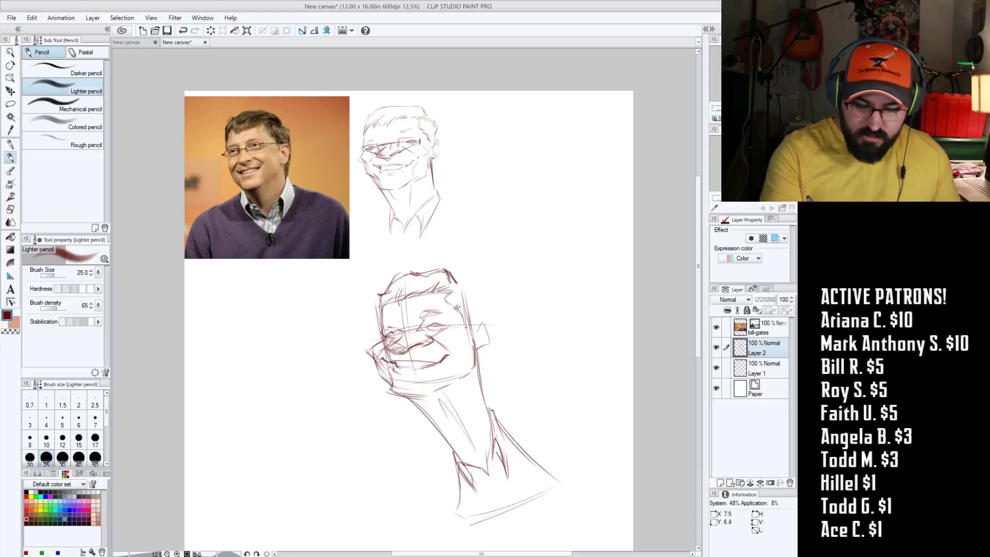
Step: Add hairline, glasses, ear detail and the face side, then reduce the pencil size from 25 to 20
{"action": "mouse_move", "coordinate": [457, 284]}
{"action": "left_mouse_down"}
{"action": "mouse_move", "coordinate": [470, 288]}
{"action": "mouse_move", "coordinate": [479, 335]}
{"action": "left_mouse_up"}
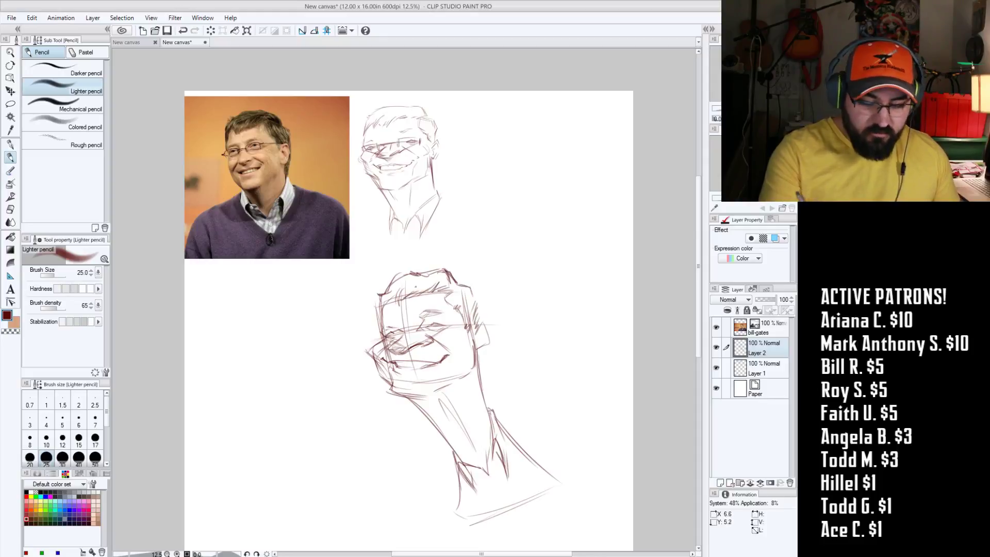
{"action": "left_click_drag", "start_coordinate": [378, 303], "coordinate": [382, 326]}
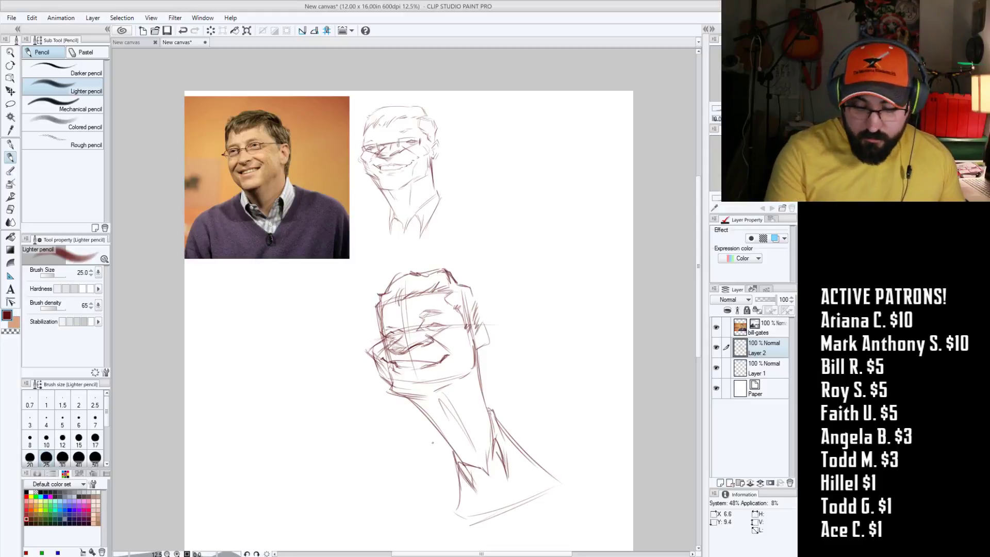
{"action": "mouse_move", "coordinate": [426, 320]}
{"action": "left_mouse_down"}
{"action": "mouse_move", "coordinate": [451, 332]}
{"action": "mouse_move", "coordinate": [381, 330]}
{"action": "left_mouse_up"}
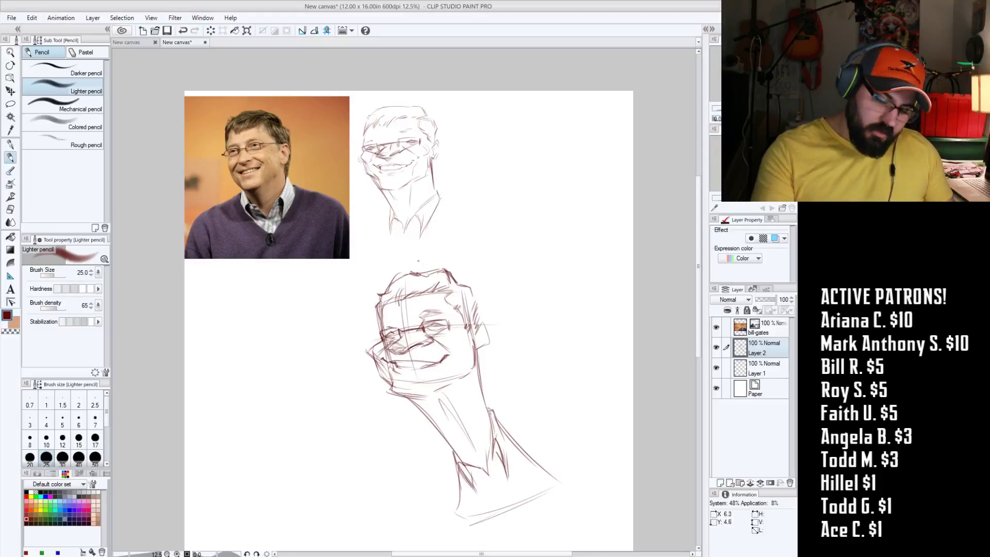
{"action": "left_click_drag", "start_coordinate": [464, 321], "coordinate": [452, 332]}
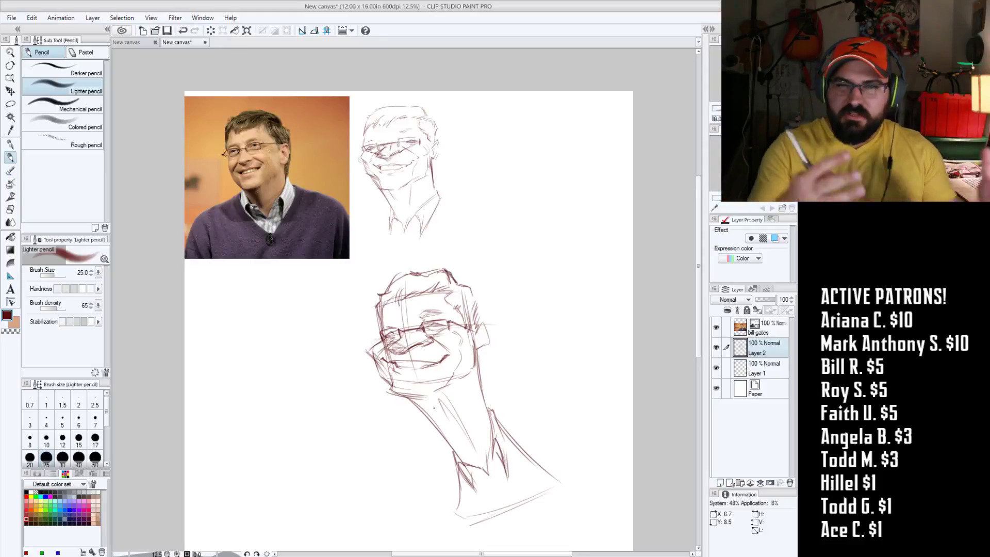
{"action": "mouse_move", "coordinate": [482, 330]}
{"action": "left_mouse_down"}
{"action": "mouse_move", "coordinate": [475, 340]}
{"action": "mouse_move", "coordinate": [489, 343]}
{"action": "mouse_move", "coordinate": [477, 357]}
{"action": "left_mouse_up"}
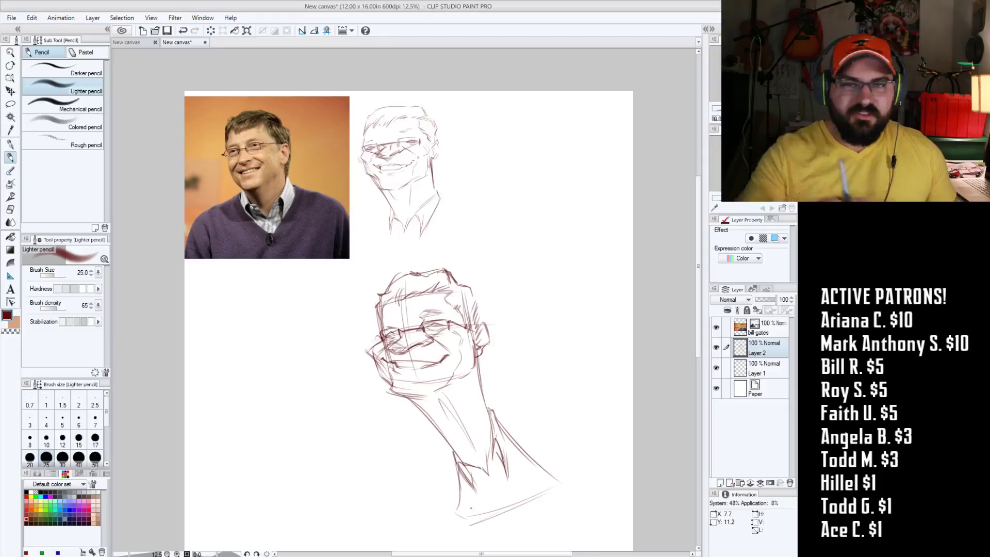
{"action": "mouse_move", "coordinate": [486, 407]}
{"action": "left_mouse_down"}
{"action": "mouse_move", "coordinate": [479, 364]}
{"action": "mouse_move", "coordinate": [487, 412]}
{"action": "mouse_move", "coordinate": [445, 428]}
{"action": "mouse_move", "coordinate": [472, 456]}
{"action": "left_mouse_up"}
{"action": "key", "text": "["}
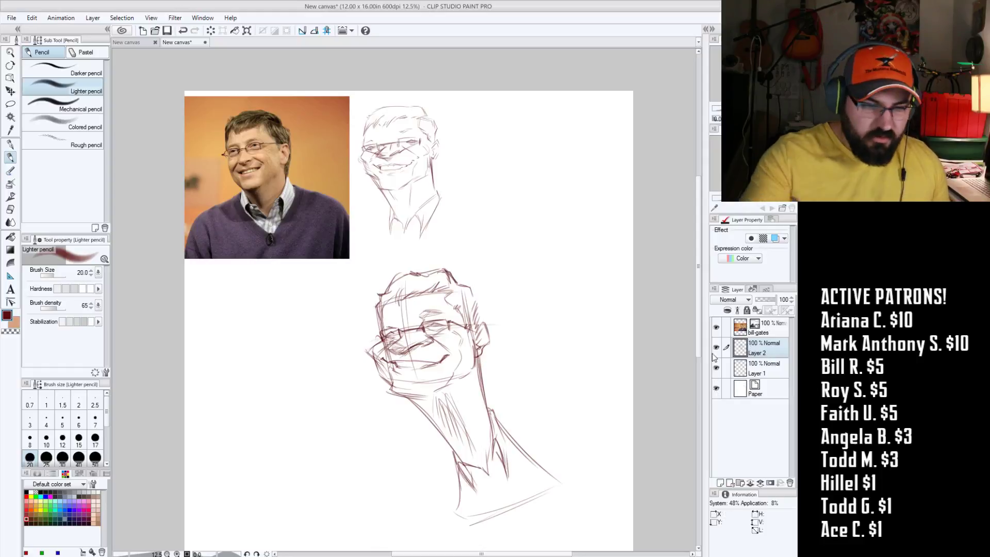
Step: Scale the lower Layer 2 sketch to 53% and place it beside the first sketch at the top
{"action": "key", "text": "ctrl+t"}
{"action": "left_click_drag", "start_coordinate": [368, 268], "coordinate": [487, 391]}
{"action": "mouse_move", "coordinate": [536, 493]}
{"action": "left_mouse_down"}
{"action": "mouse_move", "coordinate": [520, 371]}
{"action": "mouse_move", "coordinate": [518, 194]}
{"action": "mouse_move", "coordinate": [546, 235]}
{"action": "left_mouse_up"}
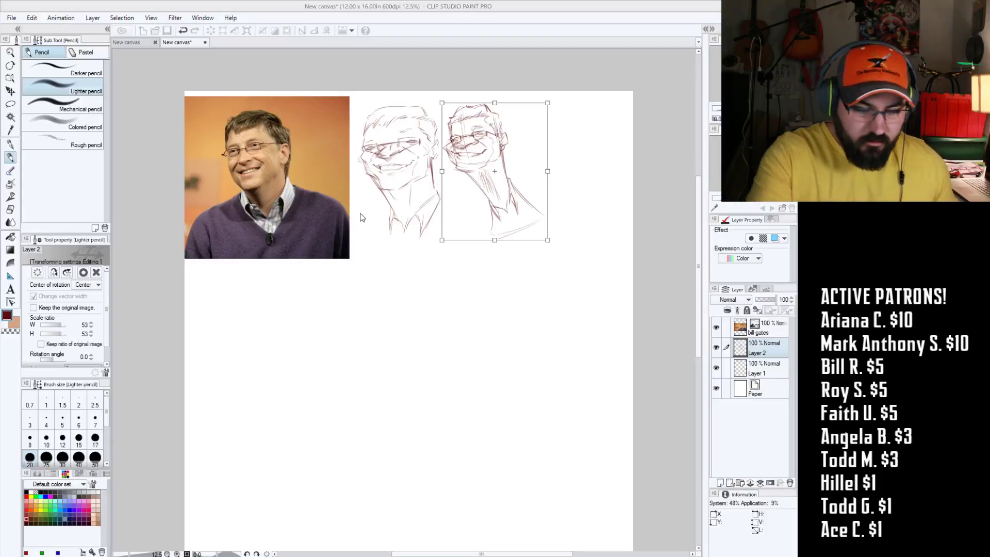
{"action": "key", "text": "Return"}
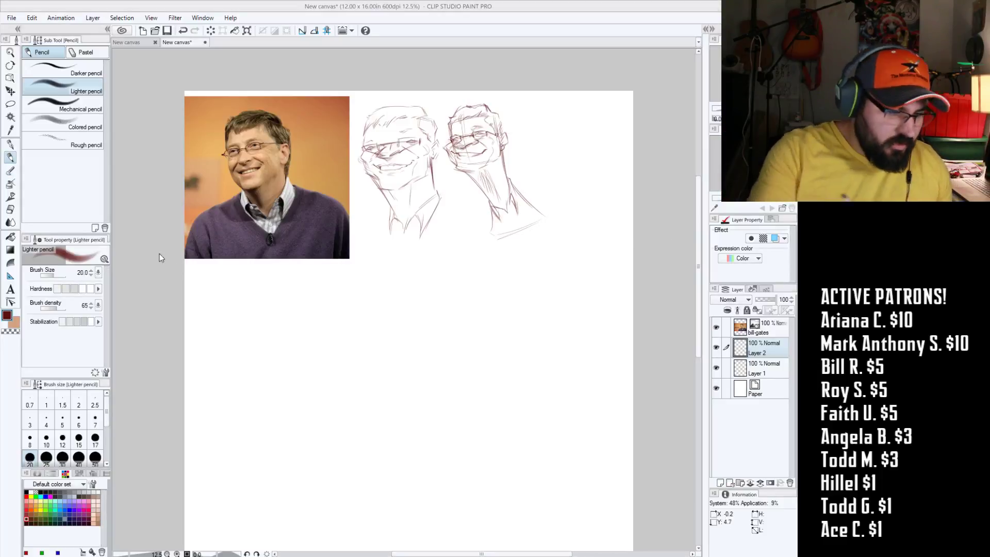
Step: On a new Layer 3, sketch a wide head with an arched guide, brow lines and face construction lines
{"action": "left_click", "coordinate": [727, 482]}
{"action": "mouse_move", "coordinate": [354, 381]}
{"action": "left_mouse_down"}
{"action": "mouse_move", "coordinate": [503, 360]}
{"action": "mouse_move", "coordinate": [533, 367]}
{"action": "left_mouse_up"}
{"action": "key", "text": "bracketright"}
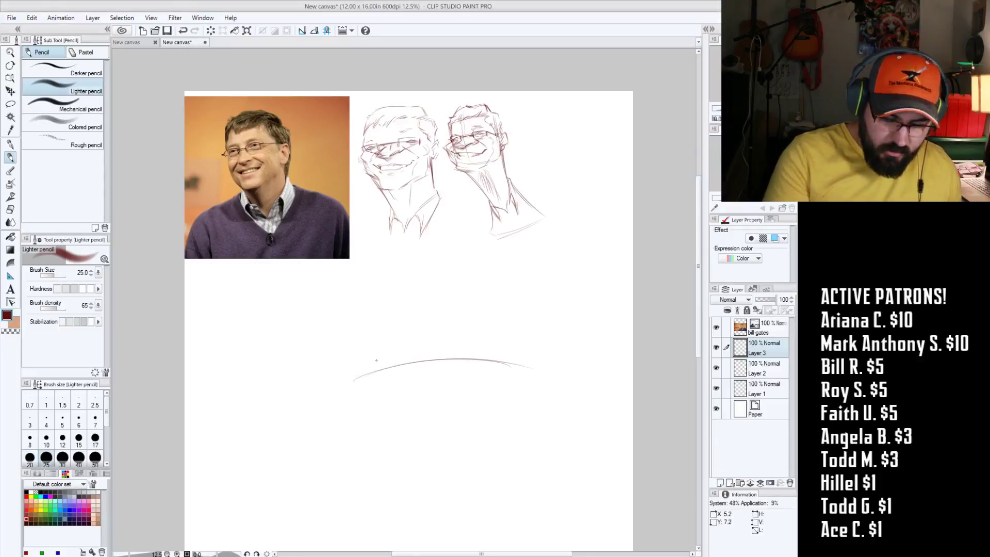
{"action": "mouse_move", "coordinate": [382, 361]}
{"action": "left_mouse_down"}
{"action": "mouse_move", "coordinate": [390, 357]}
{"action": "mouse_move", "coordinate": [371, 367]}
{"action": "mouse_move", "coordinate": [386, 381]}
{"action": "mouse_move", "coordinate": [426, 362]}
{"action": "left_mouse_up"}
{"action": "mouse_move", "coordinate": [414, 365]}
{"action": "left_mouse_down"}
{"action": "mouse_move", "coordinate": [429, 355]}
{"action": "mouse_move", "coordinate": [393, 326]}
{"action": "mouse_move", "coordinate": [338, 327]}
{"action": "left_mouse_up"}
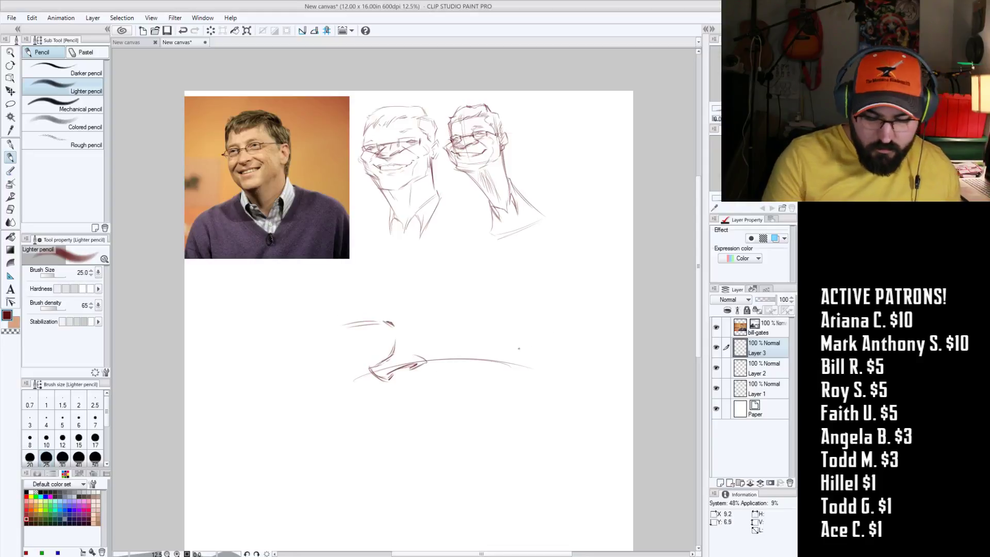
{"action": "left_click_drag", "start_coordinate": [392, 324], "coordinate": [531, 331]}
{"action": "left_click_drag", "start_coordinate": [361, 337], "coordinate": [523, 328]}
{"action": "mouse_move", "coordinate": [342, 330]}
{"action": "left_mouse_down"}
{"action": "mouse_move", "coordinate": [393, 368]}
{"action": "mouse_move", "coordinate": [451, 334]}
{"action": "left_mouse_up"}
{"action": "left_click_drag", "start_coordinate": [393, 368], "coordinate": [459, 322]}
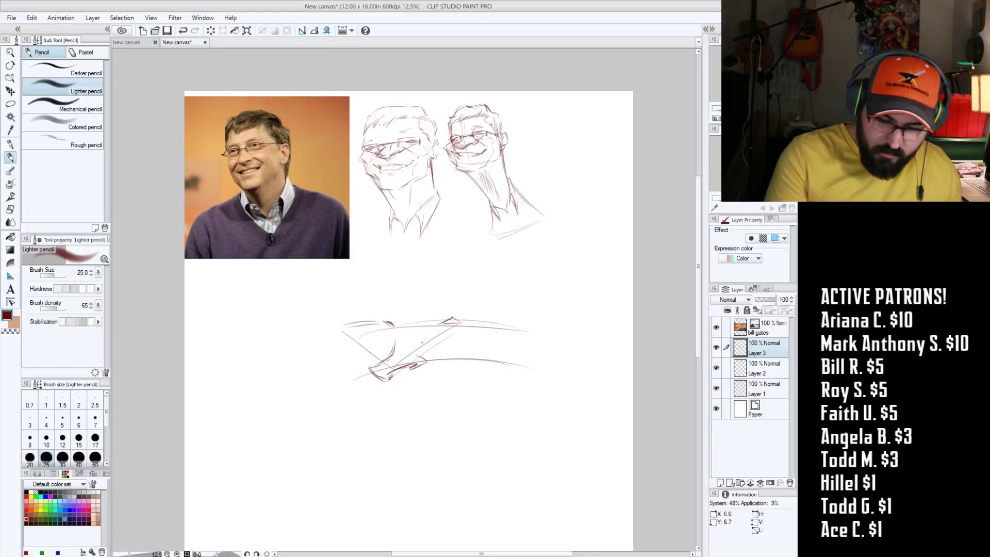
{"action": "left_click_drag", "start_coordinate": [362, 329], "coordinate": [367, 330]}
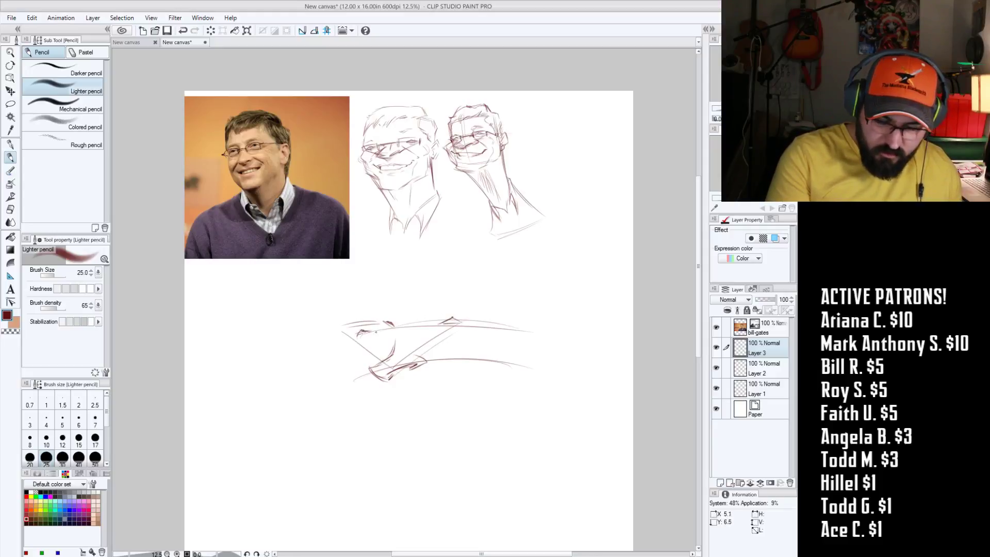
{"action": "mouse_move", "coordinate": [453, 352]}
{"action": "left_mouse_down"}
{"action": "mouse_move", "coordinate": [516, 359]}
{"action": "mouse_move", "coordinate": [544, 336]}
{"action": "mouse_move", "coordinate": [555, 357]}
{"action": "mouse_move", "coordinate": [521, 370]}
{"action": "mouse_move", "coordinate": [547, 340]}
{"action": "mouse_move", "coordinate": [539, 359]}
{"action": "left_mouse_up"}
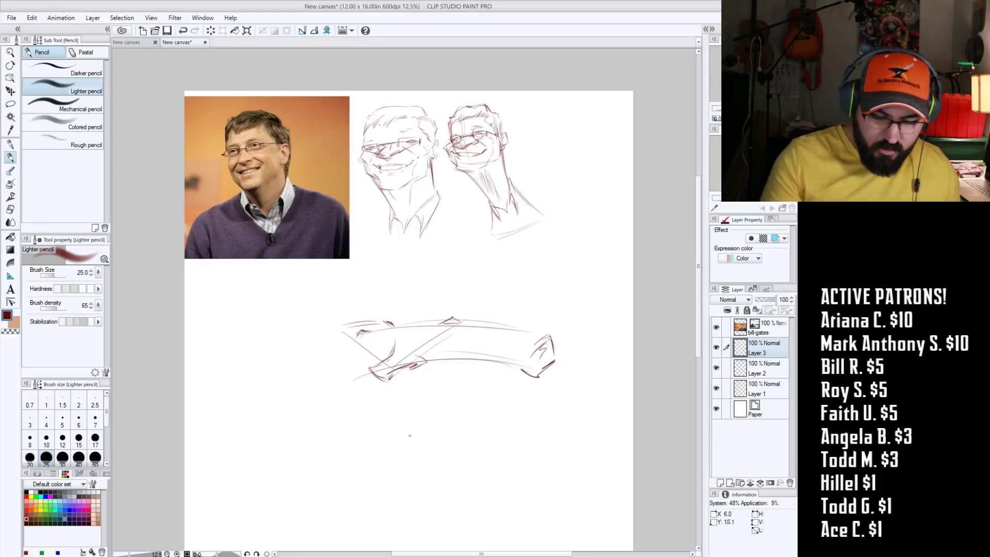
{"action": "mouse_move", "coordinate": [461, 330]}
{"action": "left_mouse_down"}
{"action": "mouse_move", "coordinate": [451, 360]}
{"action": "mouse_move", "coordinate": [477, 350]}
{"action": "mouse_move", "coordinate": [446, 363]}
{"action": "mouse_move", "coordinate": [416, 354]}
{"action": "mouse_move", "coordinate": [454, 378]}
{"action": "left_mouse_up"}
{"action": "mouse_move", "coordinate": [446, 375]}
{"action": "left_mouse_down"}
{"action": "mouse_move", "coordinate": [478, 348]}
{"action": "mouse_move", "coordinate": [484, 335]}
{"action": "mouse_move", "coordinate": [470, 326]}
{"action": "left_mouse_up"}
{"action": "mouse_move", "coordinate": [345, 338]}
{"action": "left_mouse_down"}
{"action": "mouse_move", "coordinate": [370, 368]}
{"action": "mouse_move", "coordinate": [412, 385]}
{"action": "mouse_move", "coordinate": [457, 377]}
{"action": "left_mouse_up"}
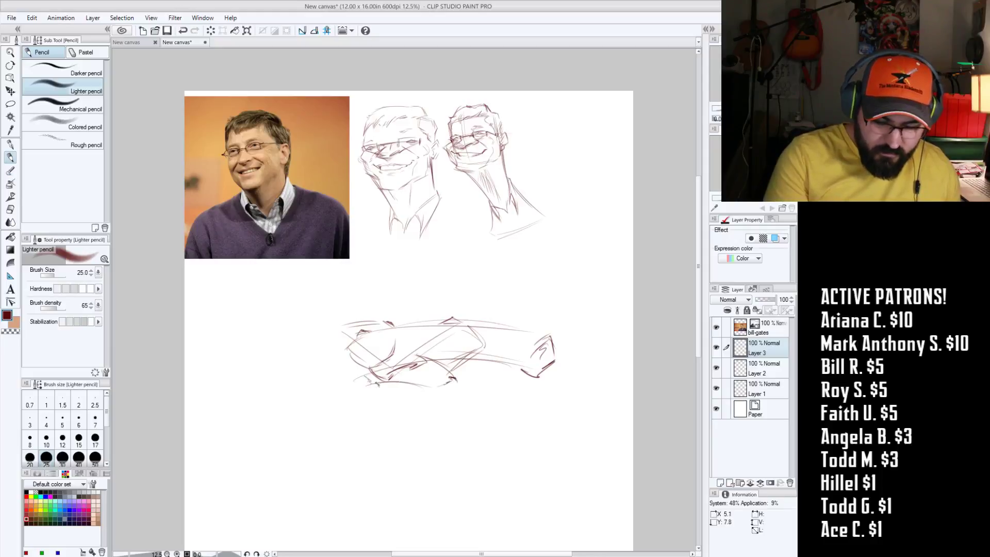
Step: Rough in the head's top, left side, right-side lines and chin curve
{"action": "left_click_drag", "start_coordinate": [376, 390], "coordinate": [425, 399]}
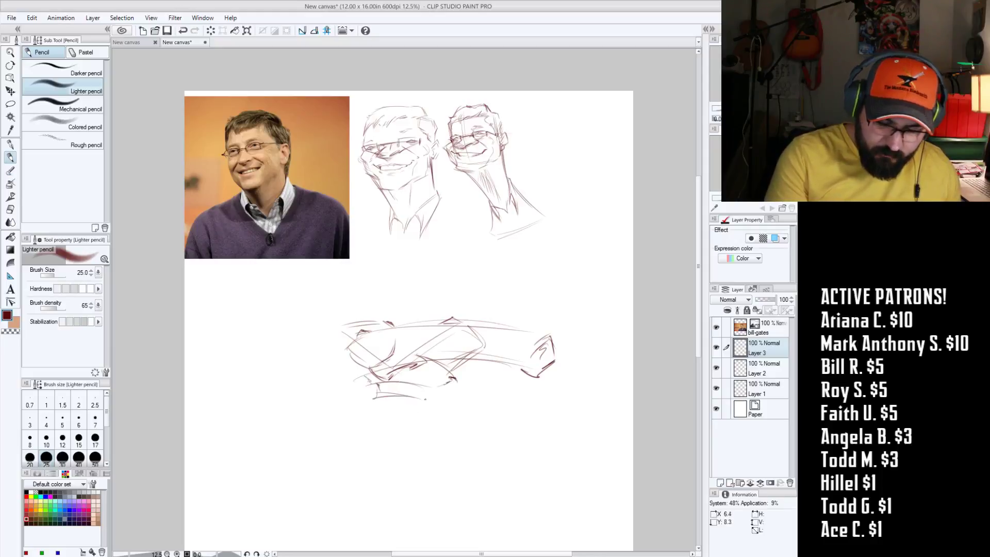
{"action": "mouse_move", "coordinate": [371, 386]}
{"action": "left_mouse_down"}
{"action": "mouse_move", "coordinate": [379, 390]}
{"action": "mouse_move", "coordinate": [362, 405]}
{"action": "left_mouse_up"}
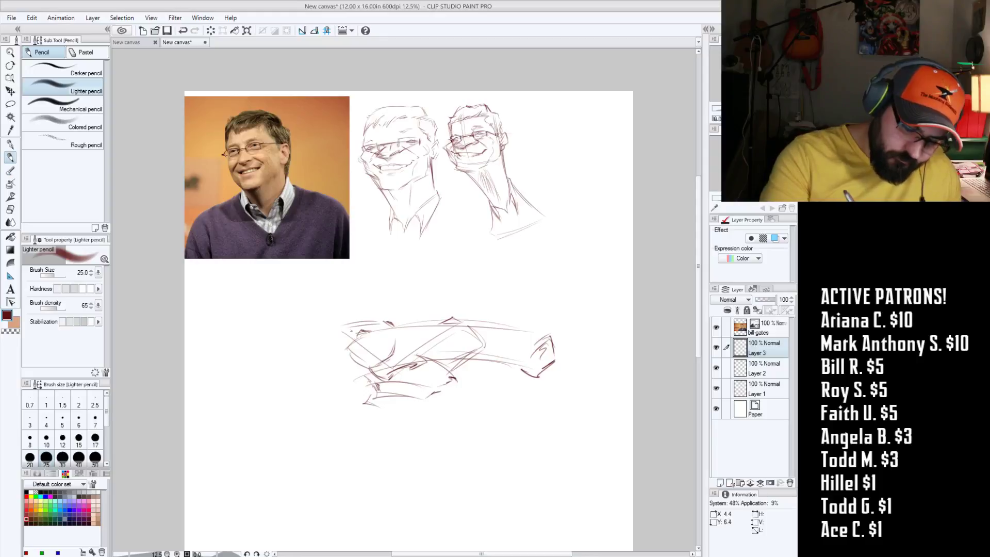
{"action": "left_click_drag", "start_coordinate": [352, 328], "coordinate": [351, 313]}
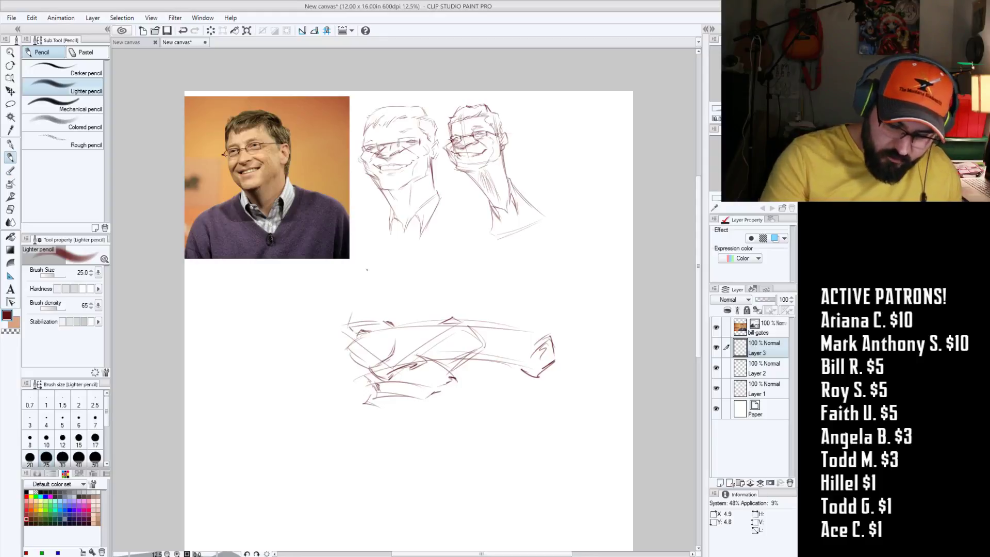
{"action": "left_click_drag", "start_coordinate": [438, 304], "coordinate": [456, 299]}
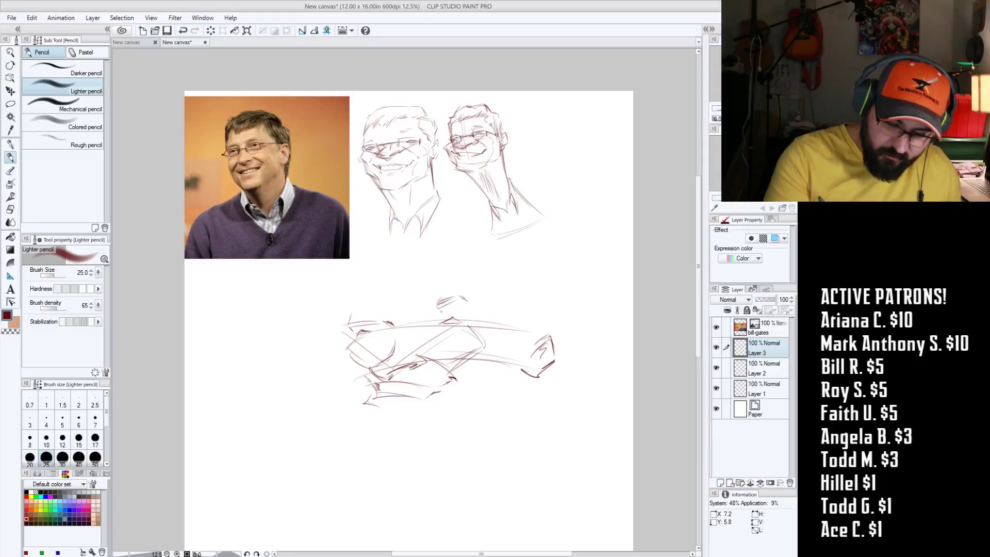
{"action": "mouse_move", "coordinate": [358, 316]}
{"action": "left_mouse_down"}
{"action": "mouse_move", "coordinate": [467, 317]}
{"action": "mouse_move", "coordinate": [435, 338]}
{"action": "left_mouse_up"}
{"action": "left_click_drag", "start_coordinate": [437, 336], "coordinate": [464, 335]}
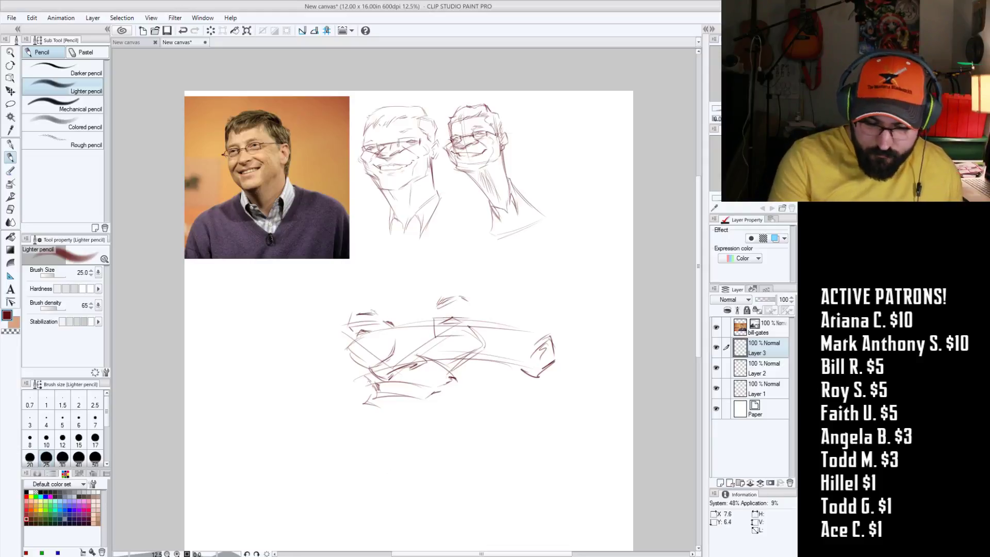
{"action": "mouse_move", "coordinate": [354, 327]}
{"action": "left_mouse_down"}
{"action": "mouse_move", "coordinate": [375, 323]}
{"action": "mouse_move", "coordinate": [340, 333]}
{"action": "left_mouse_up"}
{"action": "mouse_move", "coordinate": [346, 334]}
{"action": "left_mouse_down"}
{"action": "mouse_move", "coordinate": [358, 345]}
{"action": "mouse_move", "coordinate": [427, 327]}
{"action": "mouse_move", "coordinate": [416, 322]}
{"action": "mouse_move", "coordinate": [536, 352]}
{"action": "left_mouse_up"}
{"action": "left_click_drag", "start_coordinate": [467, 319], "coordinate": [530, 348]}
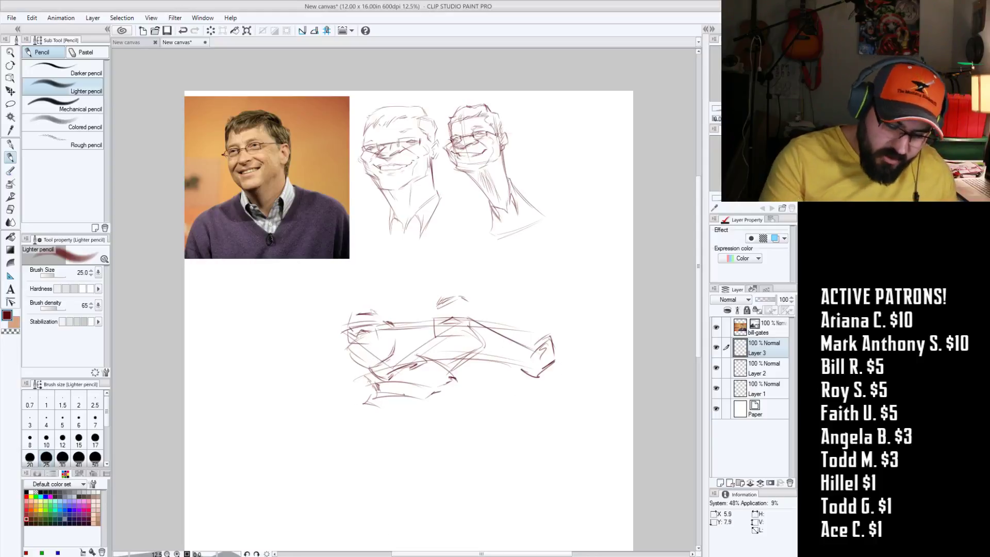
{"action": "mouse_move", "coordinate": [371, 404]}
{"action": "left_mouse_down"}
{"action": "mouse_move", "coordinate": [347, 427]}
{"action": "mouse_move", "coordinate": [433, 439]}
{"action": "mouse_move", "coordinate": [425, 441]}
{"action": "mouse_move", "coordinate": [491, 425]}
{"action": "mouse_move", "coordinate": [524, 372]}
{"action": "left_mouse_up"}
{"action": "left_click_drag", "start_coordinate": [358, 415], "coordinate": [350, 411]}
{"action": "mouse_move", "coordinate": [355, 339]}
{"action": "left_mouse_down"}
{"action": "mouse_move", "coordinate": [332, 356]}
{"action": "mouse_move", "coordinate": [379, 375]}
{"action": "mouse_move", "coordinate": [332, 356]}
{"action": "mouse_move", "coordinate": [373, 362]}
{"action": "mouse_move", "coordinate": [342, 363]}
{"action": "mouse_move", "coordinate": [358, 412]}
{"action": "left_mouse_up"}
Step: Draw the long neck lines below the head and sketch the collar on the right
{"action": "mouse_move", "coordinate": [459, 476]}
{"action": "left_mouse_down"}
{"action": "mouse_move", "coordinate": [451, 490]}
{"action": "mouse_move", "coordinate": [412, 366]}
{"action": "left_mouse_up"}
{"action": "mouse_move", "coordinate": [331, 322]}
{"action": "left_mouse_down"}
{"action": "mouse_move", "coordinate": [464, 500]}
{"action": "mouse_move", "coordinate": [444, 467]}
{"action": "left_mouse_up"}
{"action": "left_click_drag", "start_coordinate": [489, 260], "coordinate": [543, 467]}
{"action": "left_click_drag", "start_coordinate": [464, 376], "coordinate": [484, 410]}
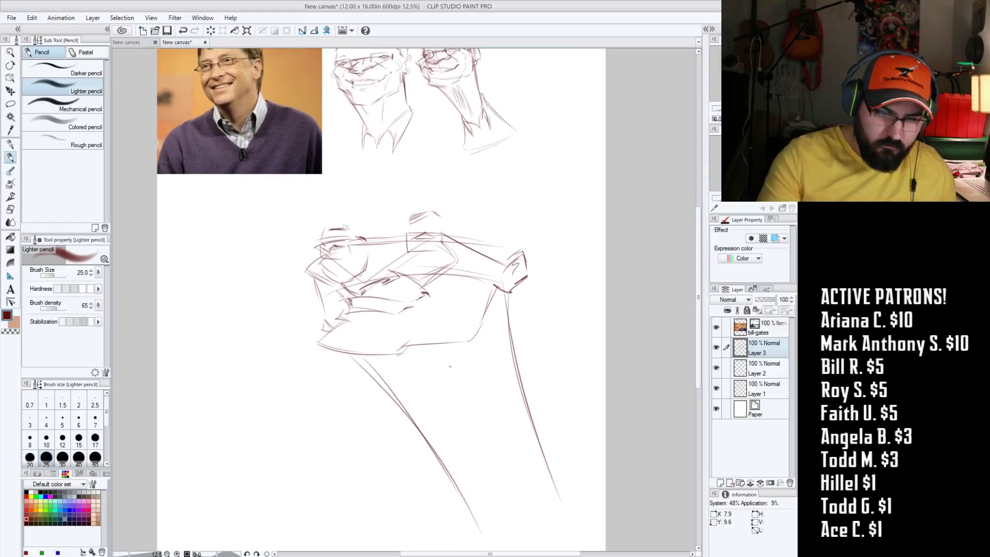
{"action": "left_click_drag", "start_coordinate": [460, 359], "coordinate": [492, 474]}
{"action": "left_click_drag", "start_coordinate": [397, 365], "coordinate": [484, 463]}
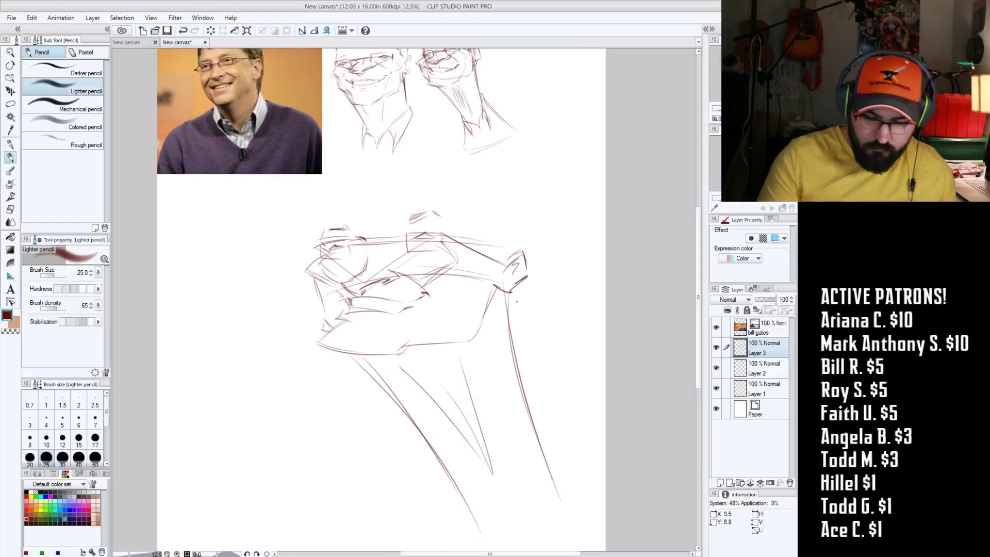
{"action": "left_click_drag", "start_coordinate": [509, 296], "coordinate": [519, 392]}
{"action": "left_click_drag", "start_coordinate": [528, 493], "coordinate": [516, 466]}
{"action": "mouse_move", "coordinate": [455, 487]}
{"action": "left_mouse_down"}
{"action": "mouse_move", "coordinate": [510, 507]}
{"action": "mouse_move", "coordinate": [533, 450]}
{"action": "mouse_move", "coordinate": [527, 385]}
{"action": "left_mouse_up"}
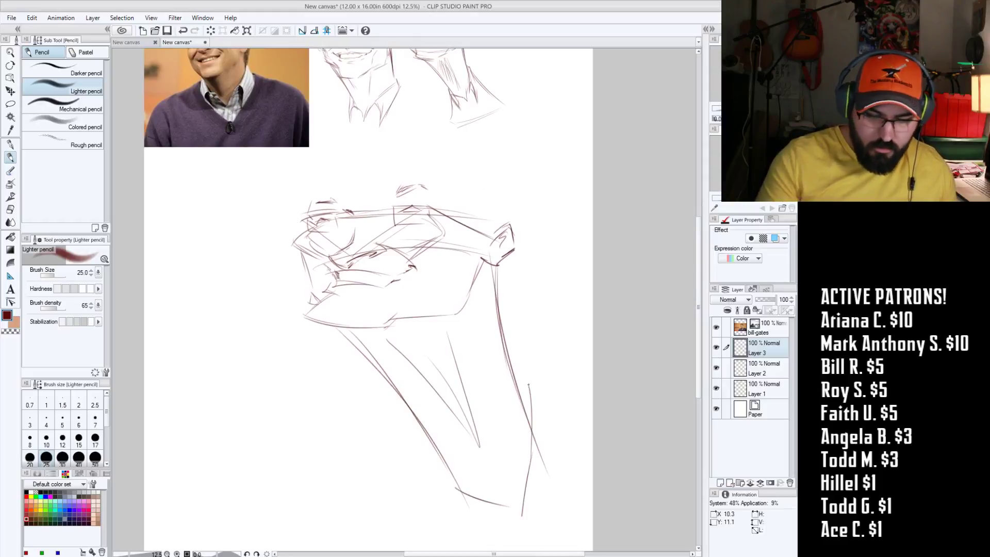
{"action": "mouse_move", "coordinate": [534, 427]}
{"action": "left_mouse_down"}
{"action": "mouse_move", "coordinate": [542, 388]}
{"action": "mouse_move", "coordinate": [553, 454]}
{"action": "left_mouse_up"}
{"action": "left_click_drag", "start_coordinate": [543, 393], "coordinate": [550, 490]}
{"action": "left_click_drag", "start_coordinate": [548, 439], "coordinate": [552, 479]}
{"action": "left_click_drag", "start_coordinate": [533, 381], "coordinate": [531, 365]}
{"action": "mouse_move", "coordinate": [514, 367]}
{"action": "left_mouse_down"}
{"action": "mouse_move", "coordinate": [533, 369]}
{"action": "mouse_move", "coordinate": [522, 367]}
{"action": "mouse_move", "coordinate": [555, 438]}
{"action": "left_mouse_up"}
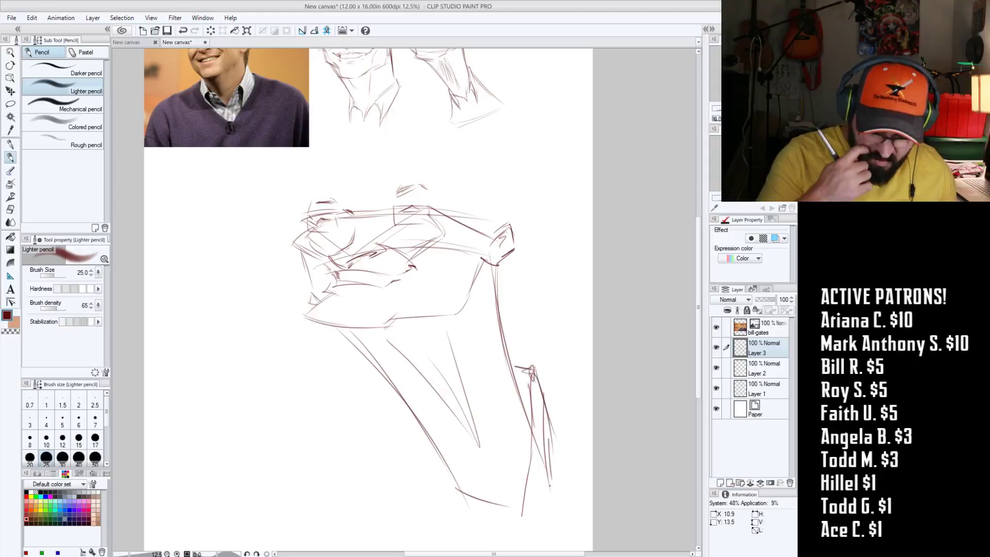
Step: Sketch curved torso loops, diagonal body lines and the shoulder hook down the figure
{"action": "left_click_drag", "start_coordinate": [435, 463], "coordinate": [461, 490]}
{"action": "left_click_drag", "start_coordinate": [405, 421], "coordinate": [443, 486]}
{"action": "mouse_move", "coordinate": [414, 442]}
{"action": "left_mouse_down"}
{"action": "mouse_move", "coordinate": [492, 538]}
{"action": "mouse_move", "coordinate": [474, 506]}
{"action": "left_mouse_up"}
{"action": "left_click_drag", "start_coordinate": [444, 469], "coordinate": [523, 508]}
{"action": "left_click_drag", "start_coordinate": [399, 435], "coordinate": [469, 528]}
{"action": "left_click_drag", "start_coordinate": [401, 405], "coordinate": [397, 435]}
{"action": "mouse_move", "coordinate": [507, 356]}
{"action": "left_mouse_down"}
{"action": "mouse_move", "coordinate": [537, 377]}
{"action": "mouse_move", "coordinate": [559, 449]}
{"action": "left_mouse_up"}
{"action": "left_click_drag", "start_coordinate": [546, 399], "coordinate": [589, 456]}
{"action": "left_click_drag", "start_coordinate": [545, 393], "coordinate": [580, 440]}
{"action": "left_click_drag", "start_coordinate": [411, 440], "coordinate": [423, 549]}
{"action": "left_click_drag", "start_coordinate": [436, 367], "coordinate": [464, 470]}
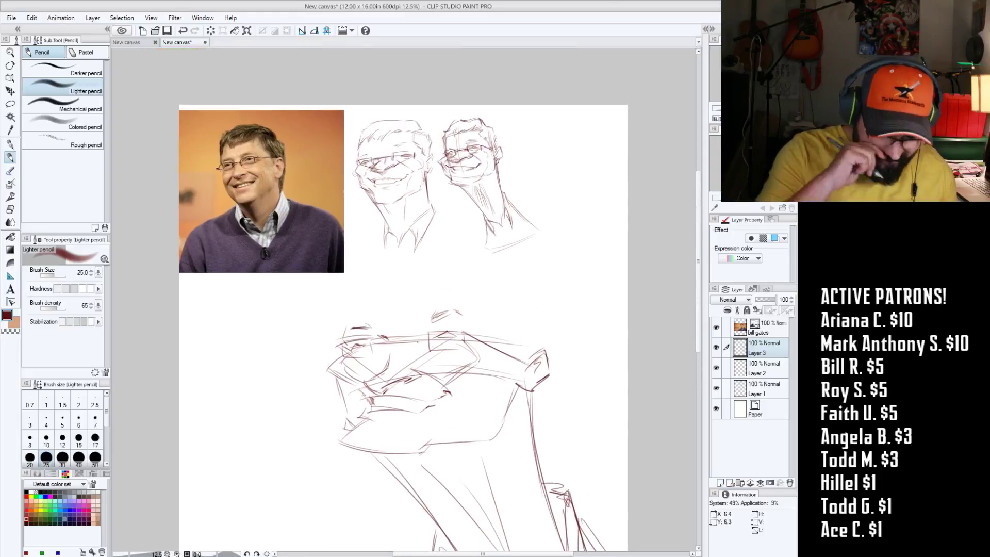
Step: Add hair flicks and firm up the top outline of the wide head
{"action": "left_click_drag", "start_coordinate": [353, 313], "coordinate": [346, 331]}
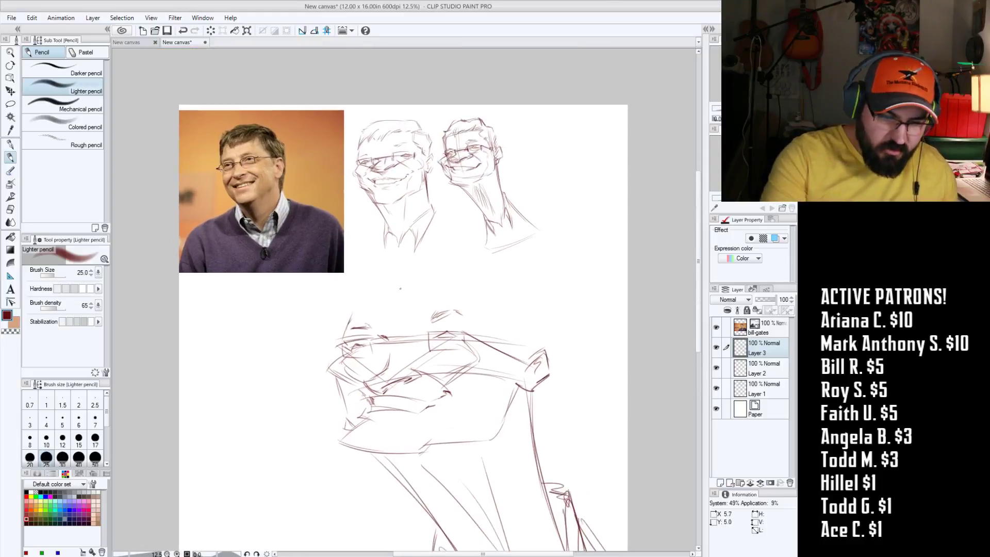
{"action": "left_click_drag", "start_coordinate": [413, 295], "coordinate": [437, 281]}
{"action": "mouse_move", "coordinate": [391, 313]}
{"action": "left_mouse_down"}
{"action": "mouse_move", "coordinate": [422, 285]}
{"action": "mouse_move", "coordinate": [349, 320]}
{"action": "mouse_move", "coordinate": [362, 278]}
{"action": "mouse_move", "coordinate": [353, 273]}
{"action": "mouse_move", "coordinate": [500, 257]}
{"action": "mouse_move", "coordinate": [527, 284]}
{"action": "left_mouse_up"}
{"action": "mouse_move", "coordinate": [519, 247]}
{"action": "left_mouse_down"}
{"action": "mouse_move", "coordinate": [467, 260]}
{"action": "mouse_move", "coordinate": [491, 240]}
{"action": "mouse_move", "coordinate": [453, 258]}
{"action": "left_mouse_up"}
{"action": "mouse_move", "coordinate": [471, 249]}
{"action": "left_mouse_down"}
{"action": "mouse_move", "coordinate": [401, 262]}
{"action": "mouse_move", "coordinate": [490, 251]}
{"action": "left_mouse_up"}
{"action": "mouse_move", "coordinate": [495, 248]}
{"action": "left_mouse_down"}
{"action": "mouse_move", "coordinate": [528, 292]}
{"action": "mouse_move", "coordinate": [542, 290]}
{"action": "left_mouse_up"}
{"action": "left_click_drag", "start_coordinate": [482, 282], "coordinate": [556, 307]}
Step: Draw the right shoulder and arm lines and hatch shading across the upper chest
{"action": "mouse_move", "coordinate": [488, 279]}
{"action": "left_mouse_down"}
{"action": "mouse_move", "coordinate": [547, 305]}
{"action": "mouse_move", "coordinate": [551, 320]}
{"action": "mouse_move", "coordinate": [564, 313]}
{"action": "left_mouse_up"}
{"action": "mouse_move", "coordinate": [561, 312]}
{"action": "left_mouse_down"}
{"action": "mouse_move", "coordinate": [541, 350]}
{"action": "mouse_move", "coordinate": [549, 351]}
{"action": "left_mouse_up"}
{"action": "mouse_move", "coordinate": [499, 282]}
{"action": "left_mouse_down"}
{"action": "mouse_move", "coordinate": [503, 316]}
{"action": "mouse_move", "coordinate": [518, 323]}
{"action": "mouse_move", "coordinate": [528, 360]}
{"action": "left_mouse_up"}
{"action": "mouse_move", "coordinate": [477, 283]}
{"action": "left_mouse_down"}
{"action": "mouse_move", "coordinate": [437, 287]}
{"action": "mouse_move", "coordinate": [472, 286]}
{"action": "mouse_move", "coordinate": [494, 251]}
{"action": "mouse_move", "coordinate": [436, 258]}
{"action": "mouse_move", "coordinate": [345, 313]}
{"action": "mouse_move", "coordinate": [339, 329]}
{"action": "left_mouse_up"}
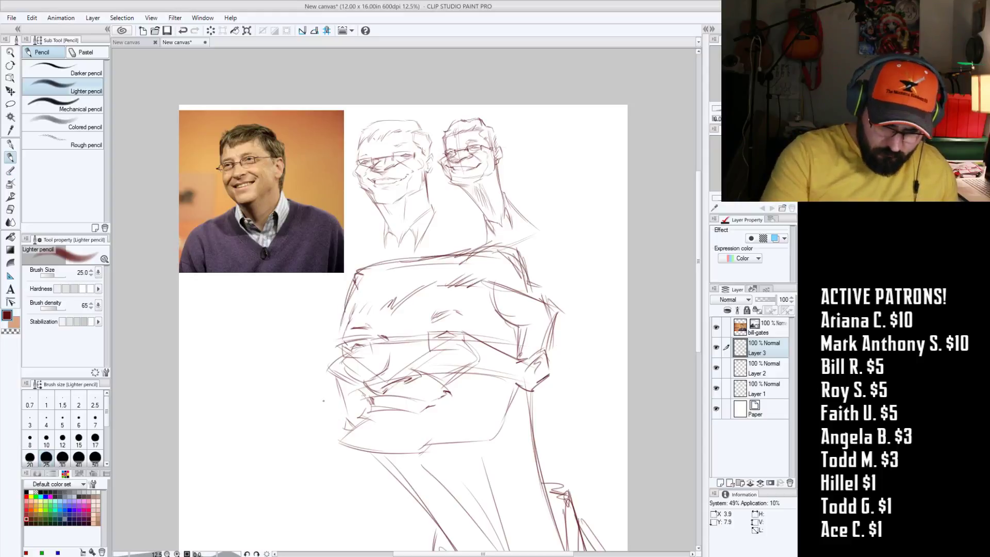
{"action": "mouse_move", "coordinate": [570, 453]}
{"action": "left_mouse_down"}
{"action": "mouse_move", "coordinate": [556, 386]}
{"action": "mouse_move", "coordinate": [566, 408]}
{"action": "left_mouse_up"}
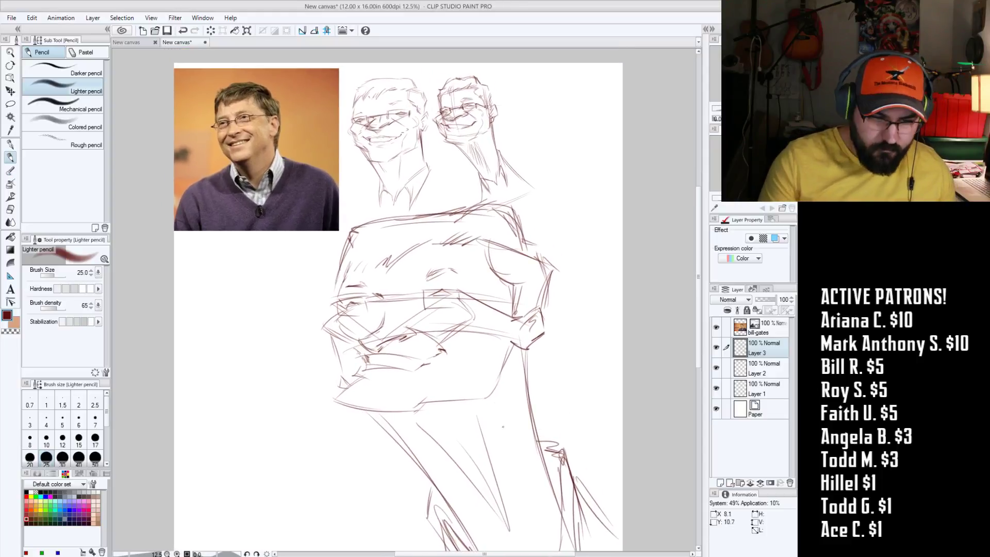
{"action": "left_click_drag", "start_coordinate": [480, 393], "coordinate": [488, 389]}
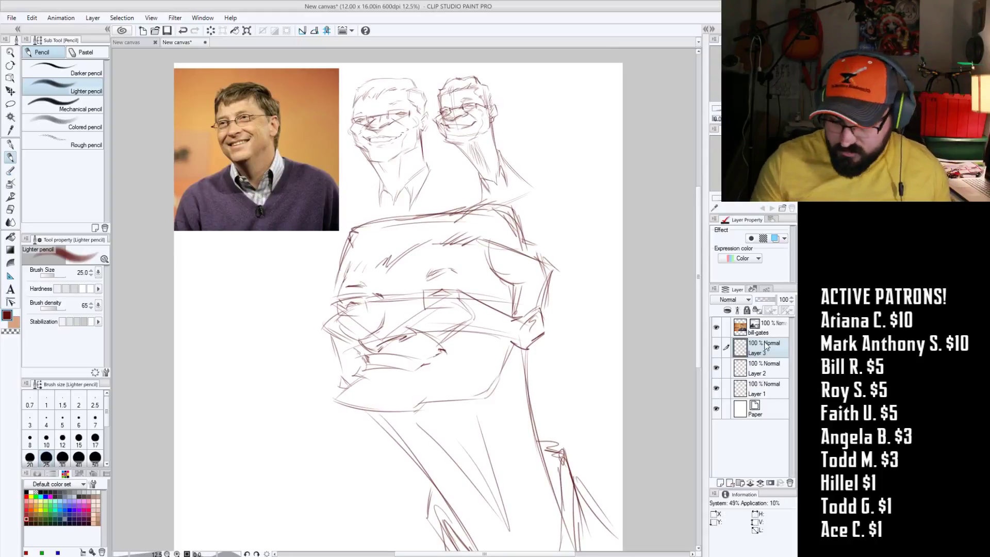
Step: Scale the Layer 3 sketch to 59% and move it up beneath the head studies
{"action": "left_click", "coordinate": [246, 31]}
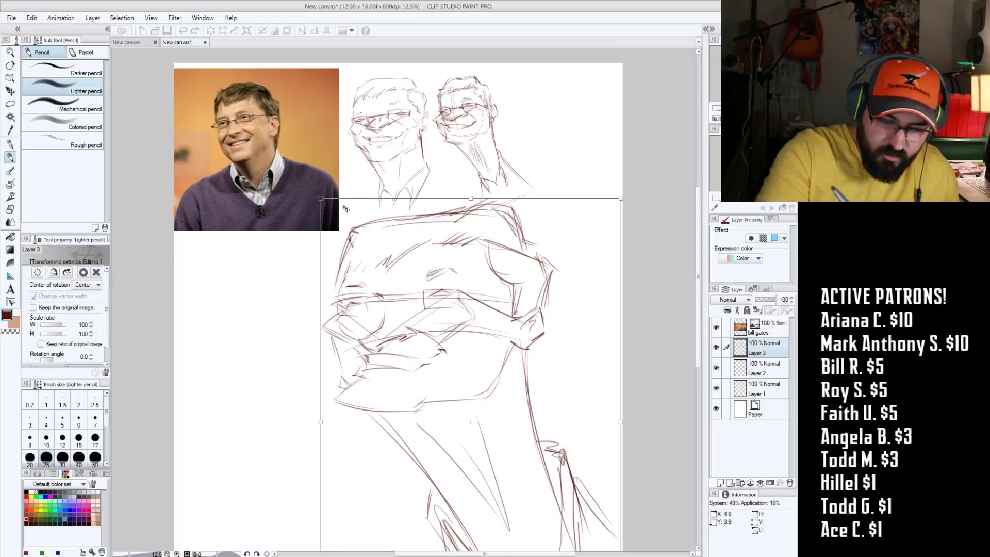
{"action": "left_click_drag", "start_coordinate": [427, 337], "coordinate": [453, 380]}
{"action": "left_click_drag", "start_coordinate": [544, 488], "coordinate": [457, 334]}
{"action": "left_click_drag", "start_coordinate": [449, 408], "coordinate": [452, 414]}
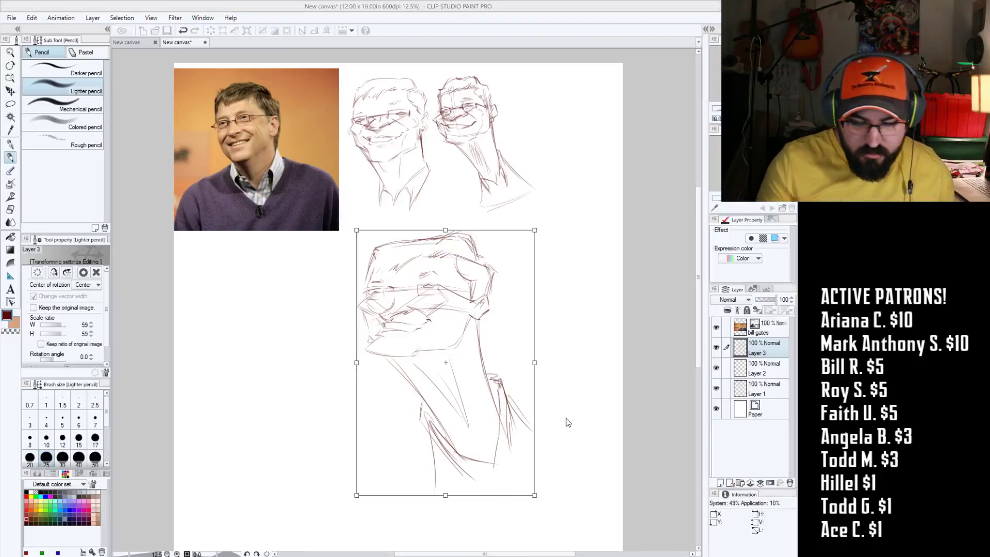
{"action": "key", "text": "Return"}
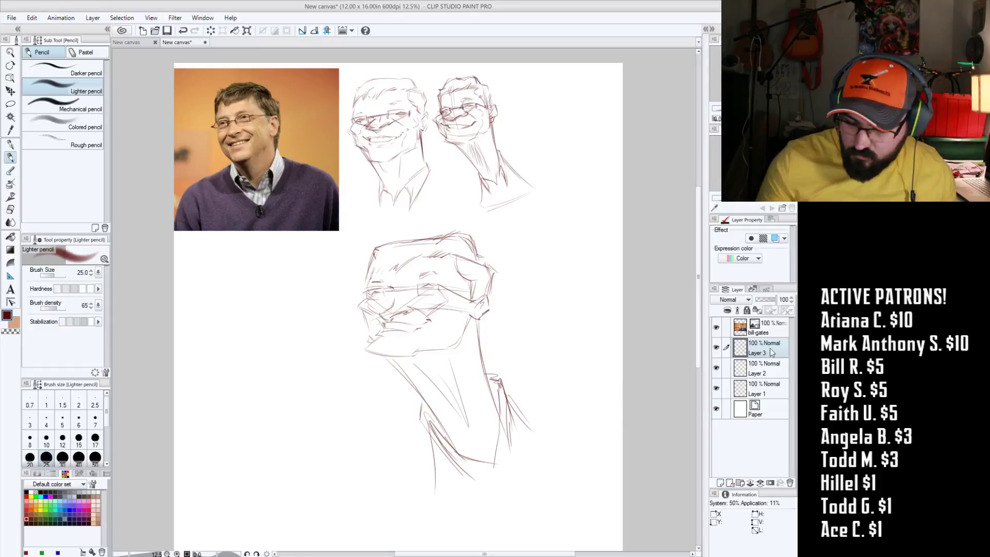
Step: Enlarge the pencil, then zoom in and tilt the canvas view on the resized sketch
{"action": "key", "text": "bracketright"}
{"action": "key", "text": "bracketright"}
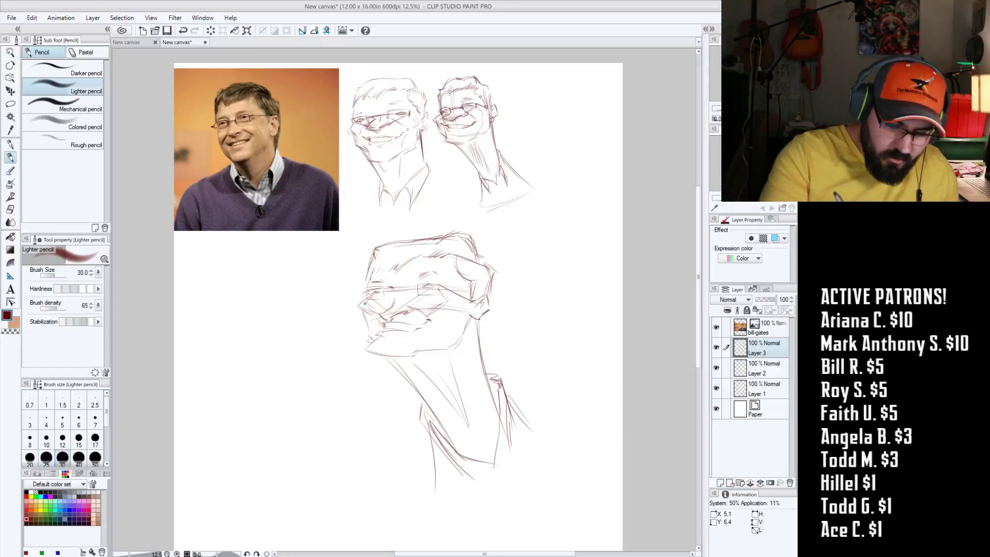
{"action": "mouse_move", "coordinate": [405, 395]}
{"action": "left_mouse_down"}
{"action": "mouse_move", "coordinate": [495, 395]}
{"action": "mouse_move", "coordinate": [552, 551]}
{"action": "left_mouse_up"}
{"action": "key", "text": "r"}
{"action": "left_click_drag", "start_coordinate": [523, 513], "coordinate": [483, 414]}
{"action": "scroll", "coordinate": [662, 448], "scroll_direction": "down", "scroll_amount": 4}
Step: Level the canvas rotation, zoom out to 12.5%, and add raster Layer 4 above Layer 3
{"action": "key", "text": "r"}
{"action": "left_click_drag", "start_coordinate": [587, 410], "coordinate": [454, 400]}
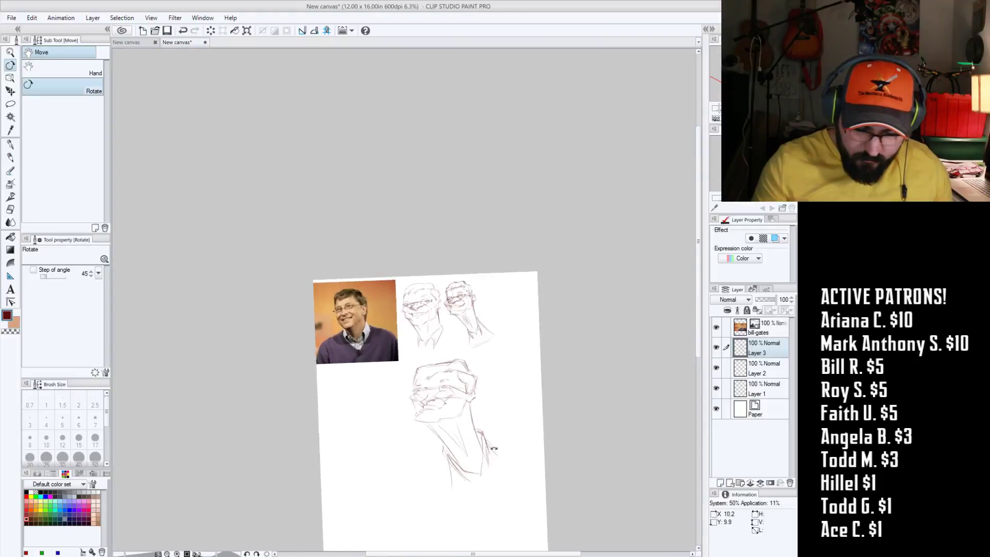
{"action": "scroll", "coordinate": [452, 400], "scroll_direction": "up", "scroll_amount": 2}
{"action": "left_click_drag", "start_coordinate": [522, 395], "coordinate": [589, 384]}
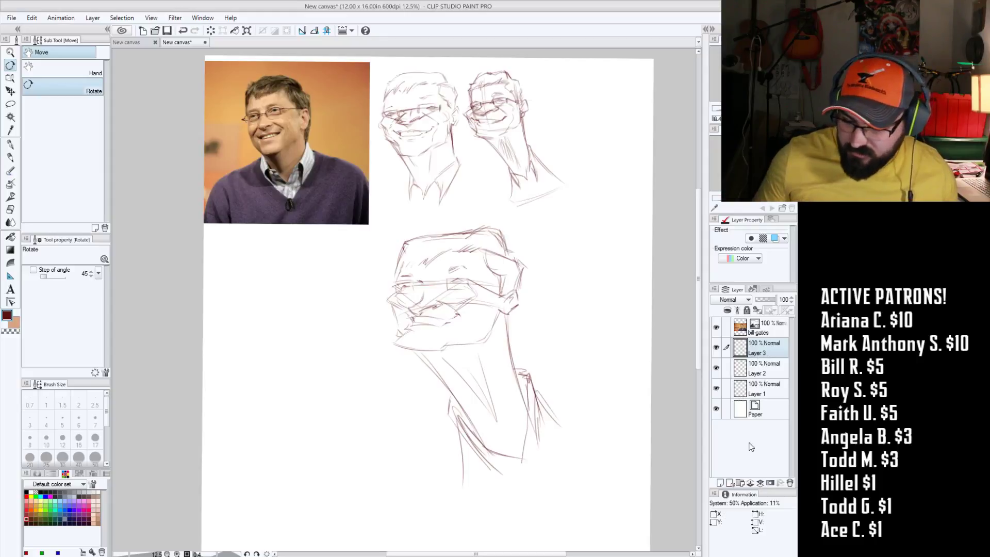
{"action": "left_click", "coordinate": [720, 483]}
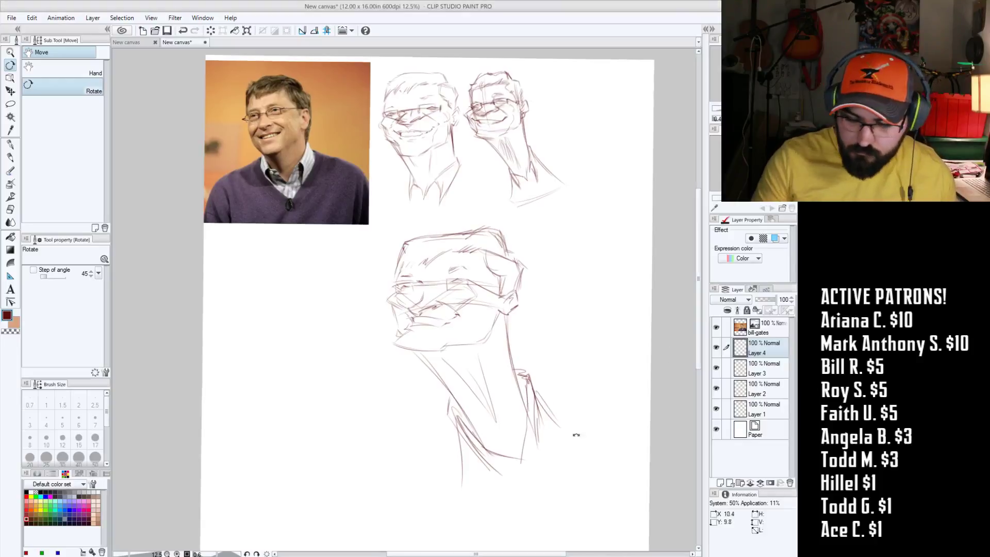
Step: Hide the two head studies on Layers 1 and 2
{"action": "left_click_drag", "start_coordinate": [531, 308], "coordinate": [534, 366]}
{"action": "left_click", "coordinate": [717, 368]}
{"action": "left_click", "coordinate": [716, 390]}
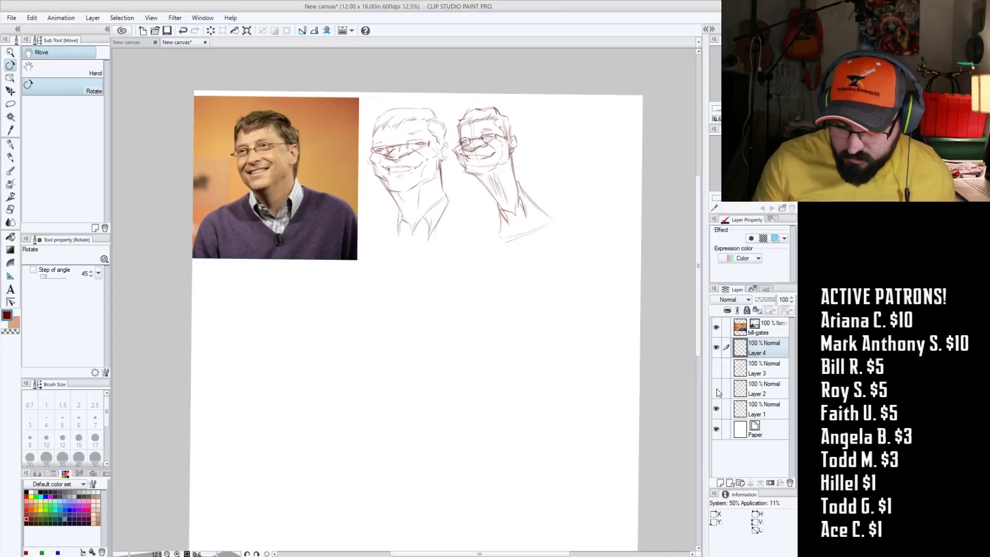
{"action": "left_click", "coordinate": [715, 390]}
{"action": "left_click", "coordinate": [715, 404]}
{"action": "left_click", "coordinate": [716, 368]}
{"action": "left_click", "coordinate": [716, 390]}
{"action": "left_click", "coordinate": [716, 408]}
{"action": "left_click", "coordinate": [716, 388]}
{"action": "left_click", "coordinate": [716, 387]}
{"action": "left_click_drag", "start_coordinate": [533, 437], "coordinate": [572, 436]}
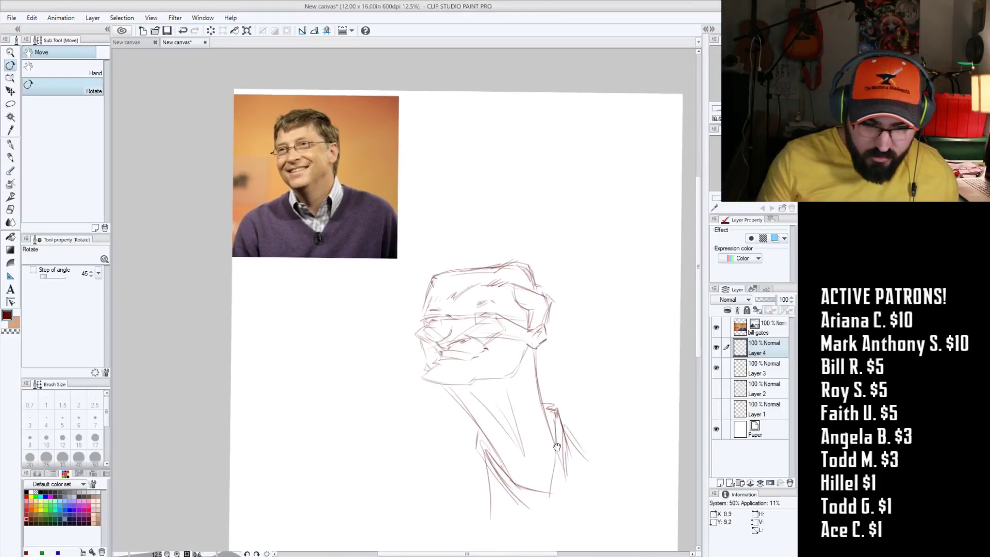
Step: Move the bill-gates reference photo down beside the rough sketch
{"action": "left_click", "coordinate": [763, 330]}
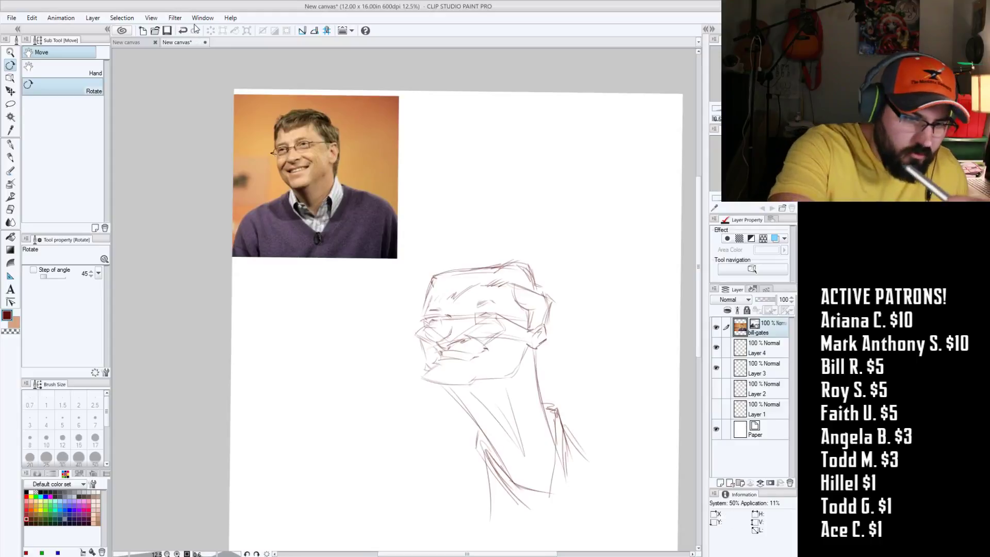
{"action": "left_click", "coordinate": [9, 91]}
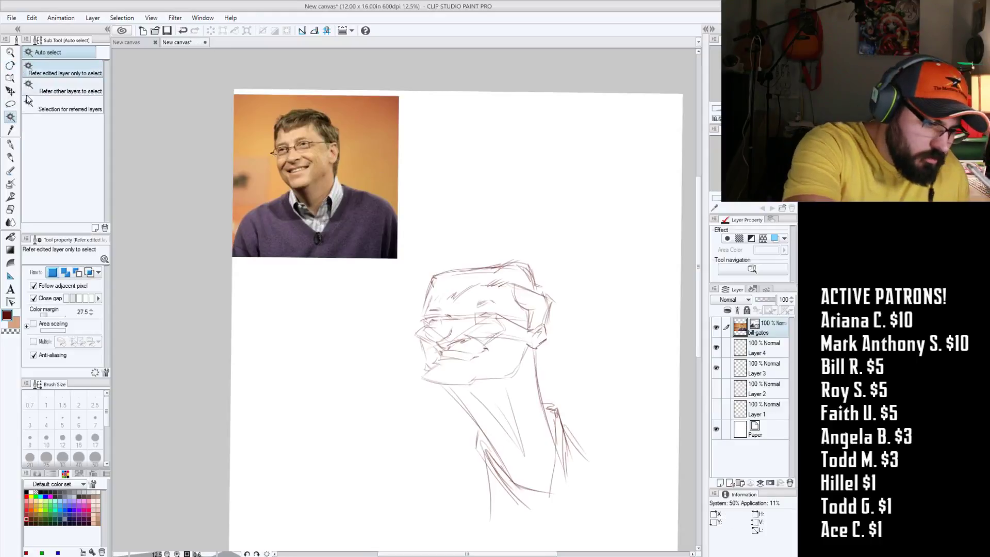
{"action": "left_click_drag", "start_coordinate": [344, 180], "coordinate": [357, 370]}
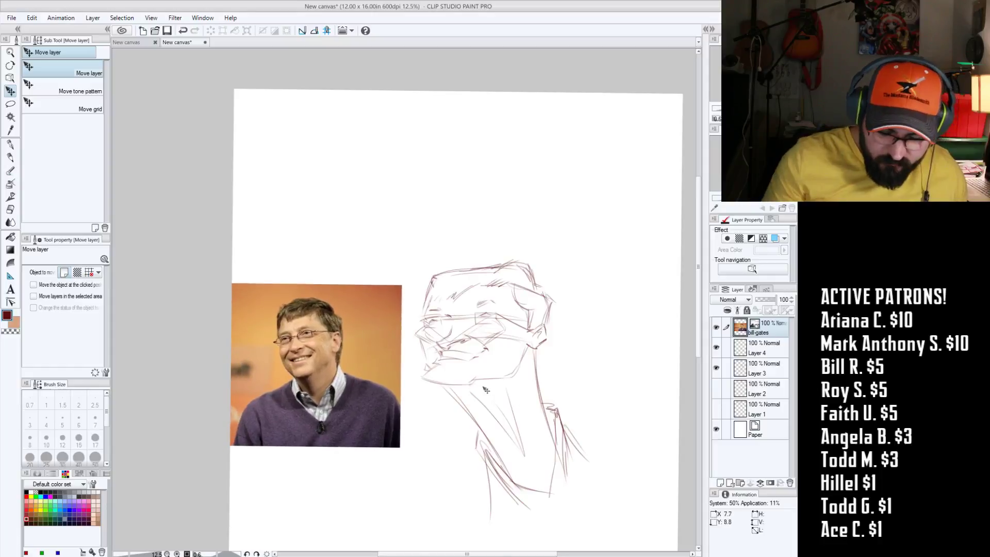
{"action": "scroll", "coordinate": [497, 390], "scroll_direction": "up", "scroll_amount": 2}
{"action": "mouse_move", "coordinate": [443, 401]}
{"action": "left_mouse_down"}
{"action": "mouse_move", "coordinate": [586, 411]}
{"action": "mouse_move", "coordinate": [536, 402]}
{"action": "left_mouse_up"}
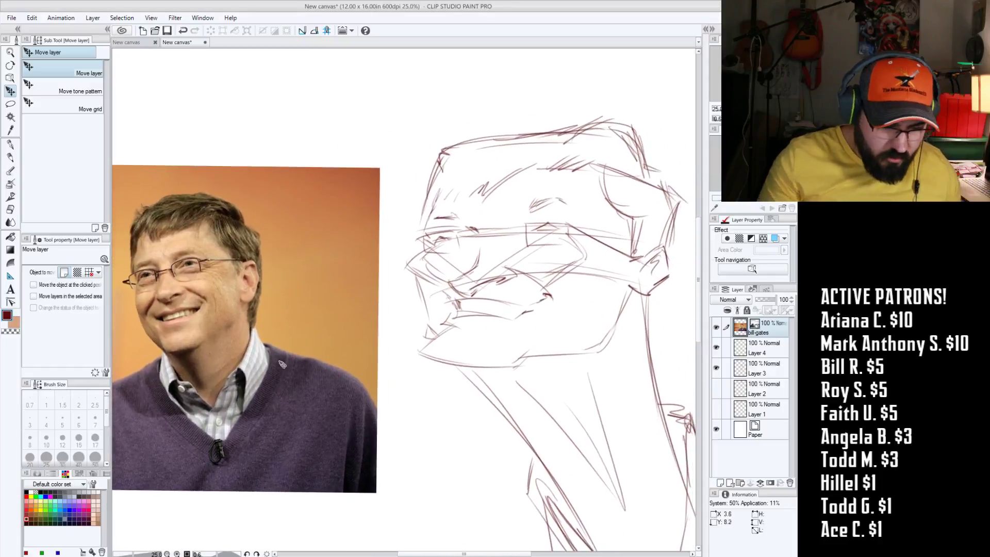
Step: Set Layer 3's opacity to 38%, then return to Layer 4 with a size-30 Lighter pencil
{"action": "left_click", "coordinate": [10, 156]}
{"action": "left_click", "coordinate": [762, 348]}
{"action": "left_click", "coordinate": [764, 299]}
{"action": "key", "text": "ctrl+z"}
{"action": "left_click", "coordinate": [762, 369]}
{"action": "left_click", "coordinate": [761, 300]}
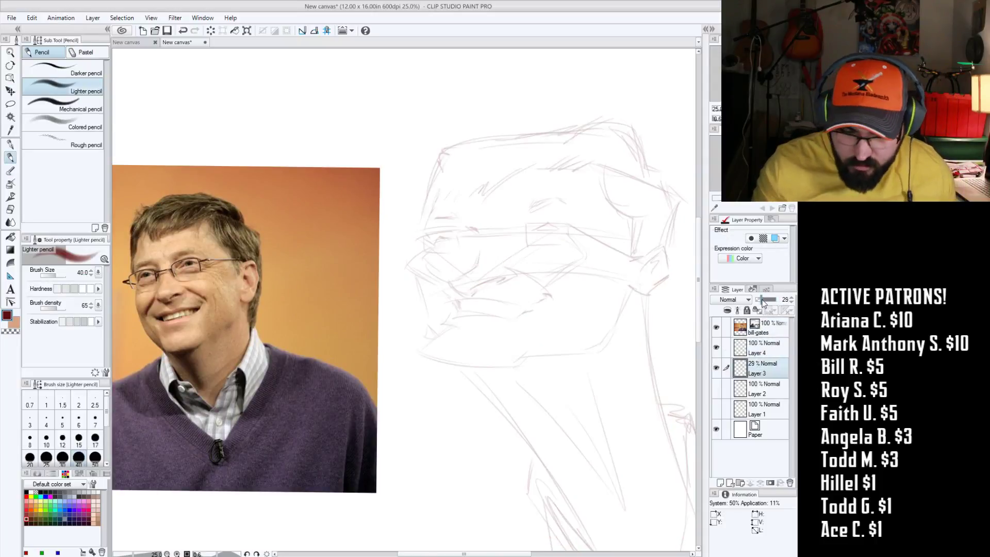
{"action": "left_click", "coordinate": [763, 300]}
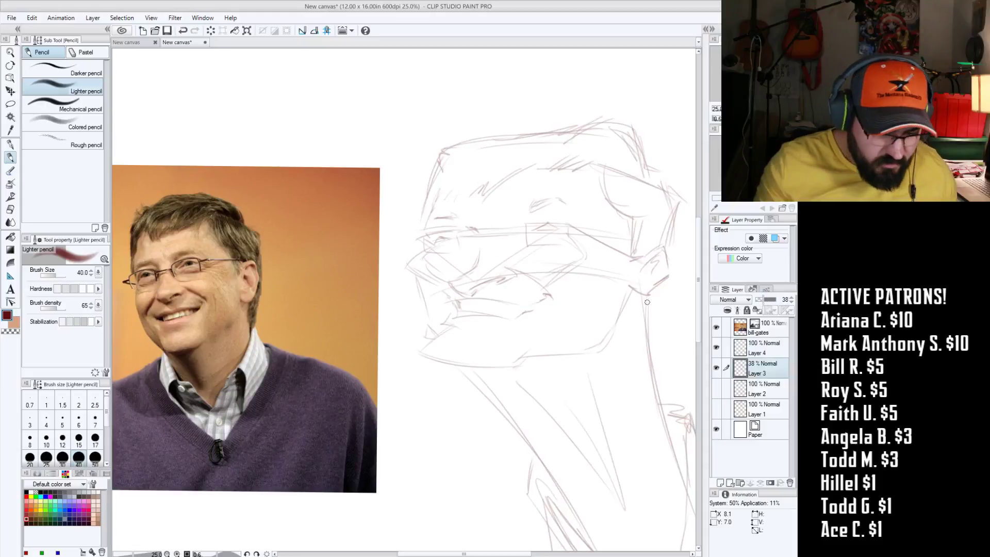
{"action": "key", "text": "bracketleft"}
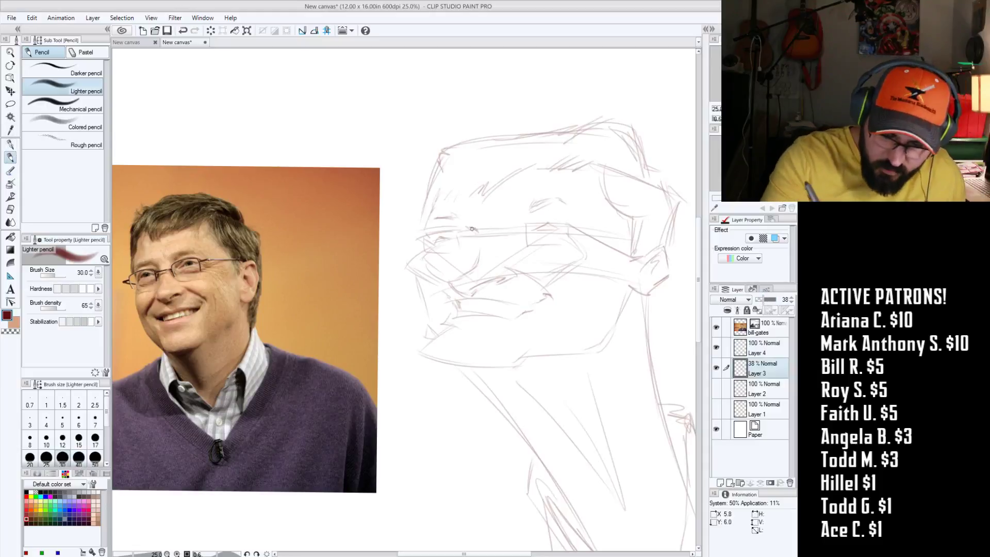
{"action": "left_click", "coordinate": [762, 355]}
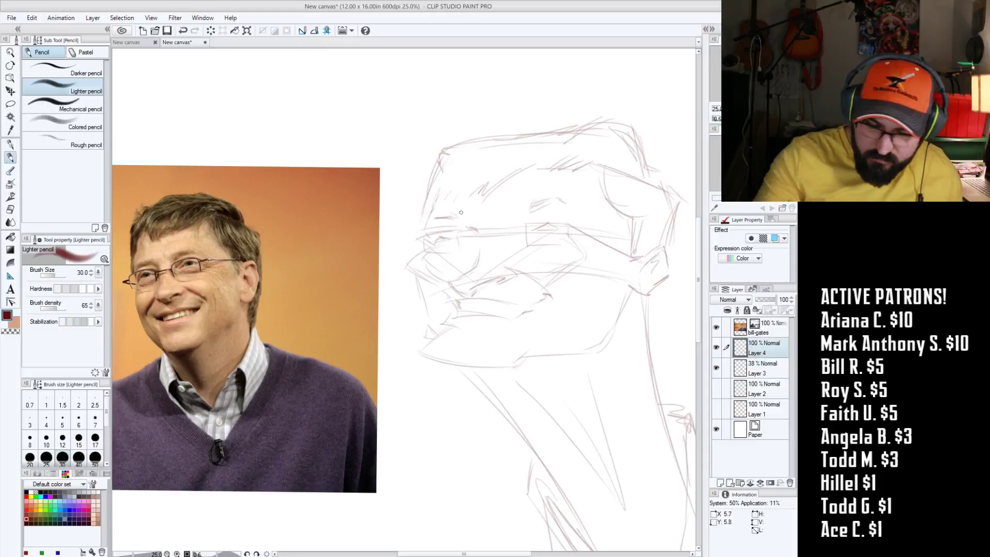
Step: Draw dark lines for the glasses bridge, under-eye mark and nose curve at pencil sizes 20 and 17
{"action": "left_click_drag", "start_coordinate": [468, 223], "coordinate": [475, 237]}
{"action": "key", "text": "bracketleft"}
{"action": "key", "text": "bracketleft"}
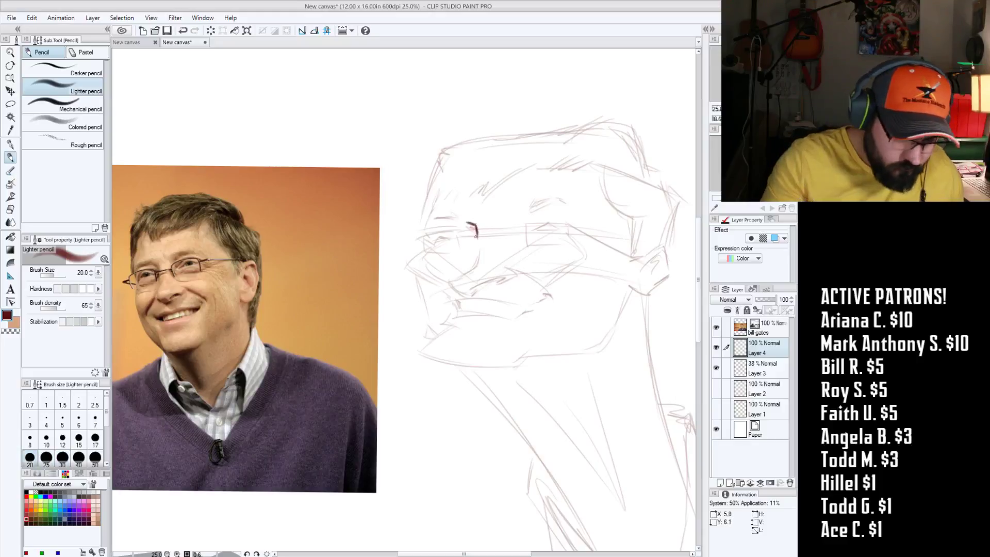
{"action": "mouse_move", "coordinate": [454, 283]}
{"action": "left_mouse_down"}
{"action": "mouse_move", "coordinate": [470, 294]}
{"action": "mouse_move", "coordinate": [454, 278]}
{"action": "left_mouse_up"}
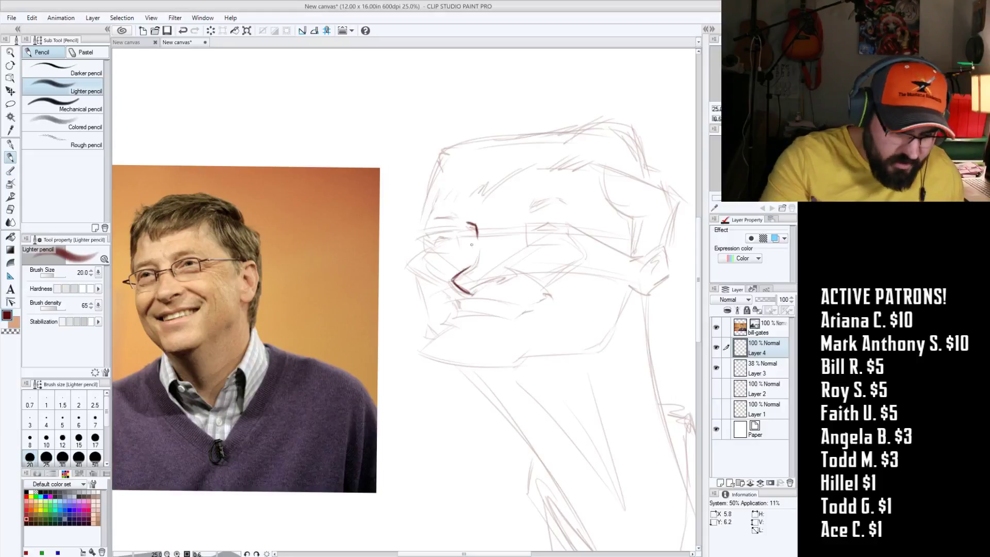
{"action": "left_click_drag", "start_coordinate": [453, 282], "coordinate": [479, 291]}
{"action": "left_click_drag", "start_coordinate": [472, 295], "coordinate": [480, 290]}
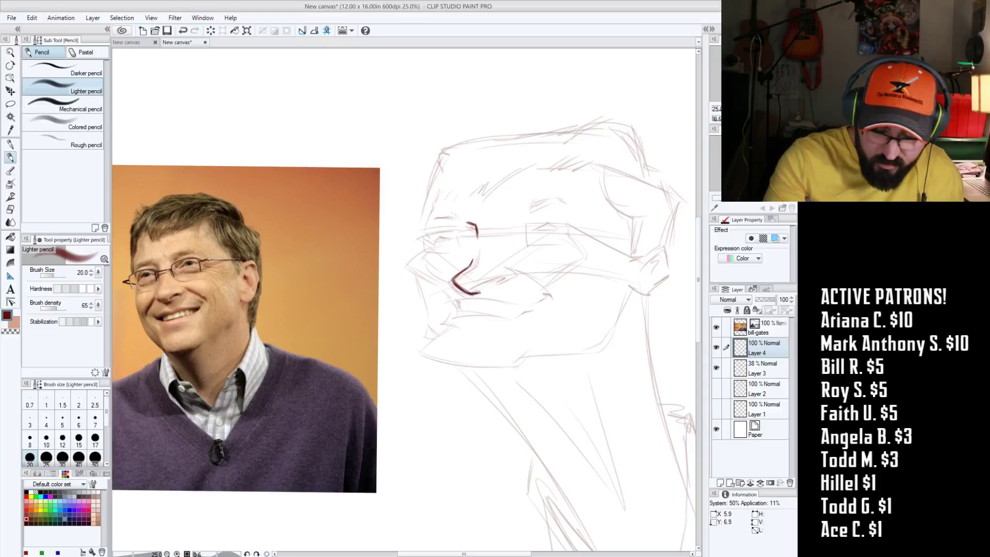
{"action": "key", "text": "shift+space"}
{"action": "left_click_drag", "start_coordinate": [422, 450], "coordinate": [493, 416]}
{"action": "key", "text": "["}
{"action": "mouse_move", "coordinate": [467, 254]}
{"action": "left_mouse_down"}
{"action": "mouse_move", "coordinate": [488, 228]}
{"action": "mouse_move", "coordinate": [475, 241]}
{"action": "mouse_move", "coordinate": [479, 234]}
{"action": "left_mouse_up"}
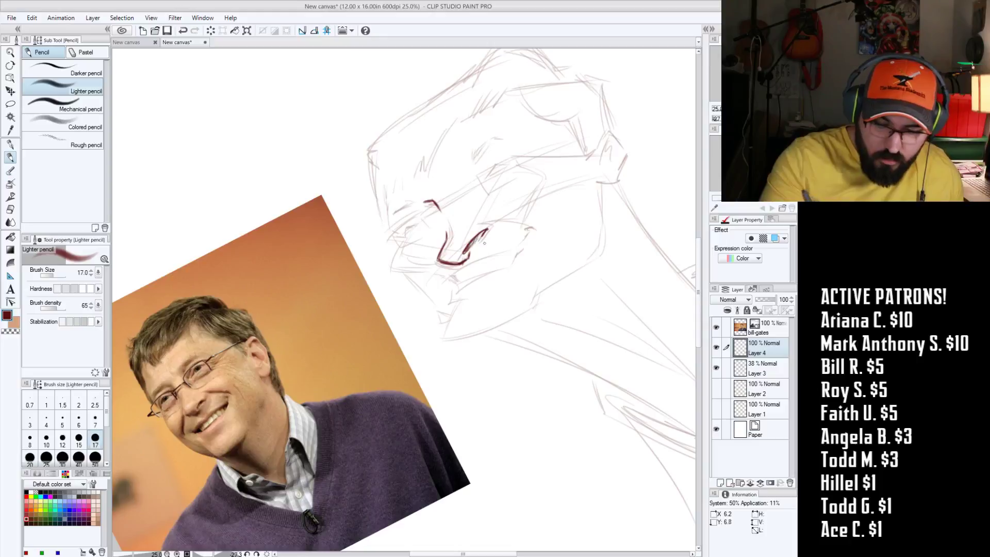
Step: Retrace the nose ridge, its sides and the line under it in dark red
{"action": "left_click_drag", "start_coordinate": [482, 236], "coordinate": [500, 220]}
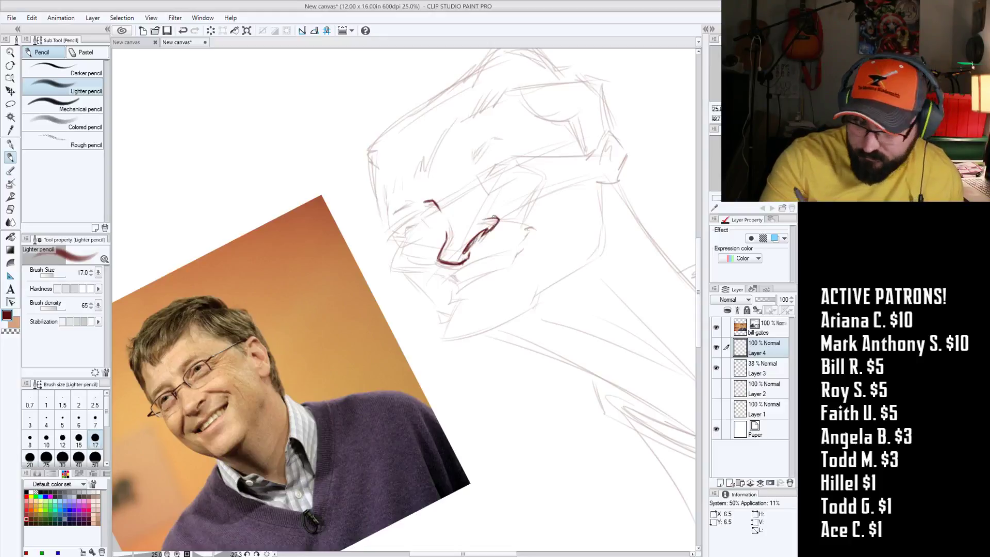
{"action": "left_click_drag", "start_coordinate": [446, 266], "coordinate": [442, 265]}
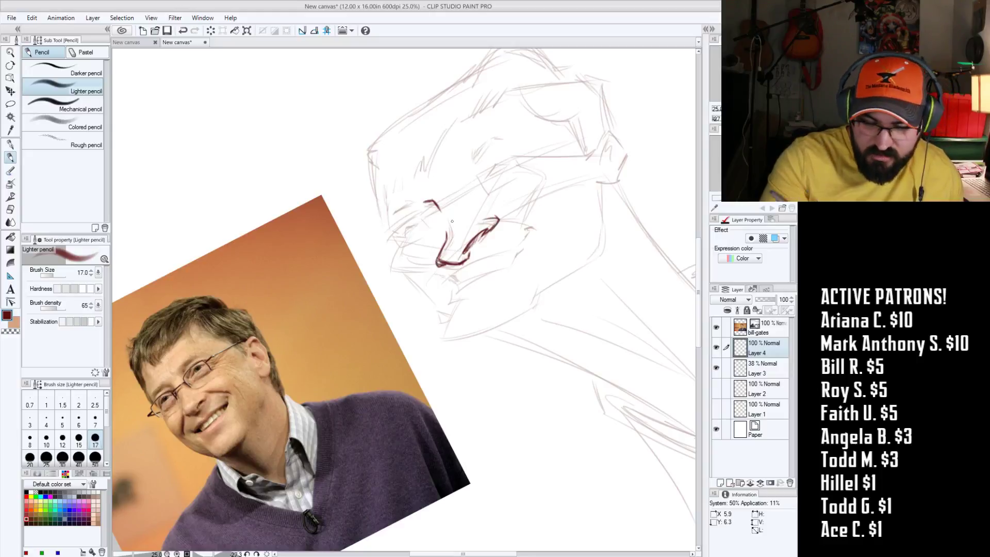
{"action": "left_click_drag", "start_coordinate": [451, 258], "coordinate": [463, 232]}
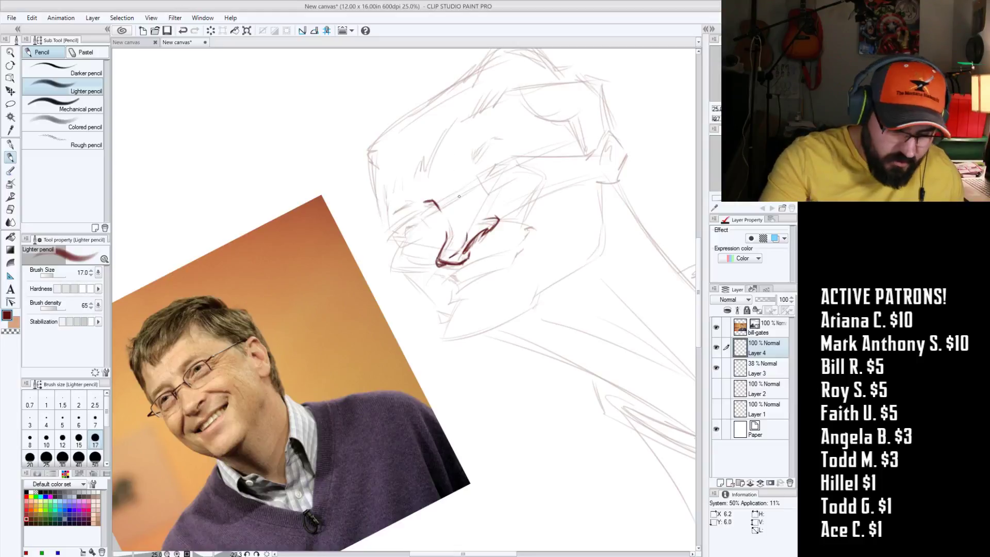
{"action": "left_click_drag", "start_coordinate": [452, 197], "coordinate": [459, 220]}
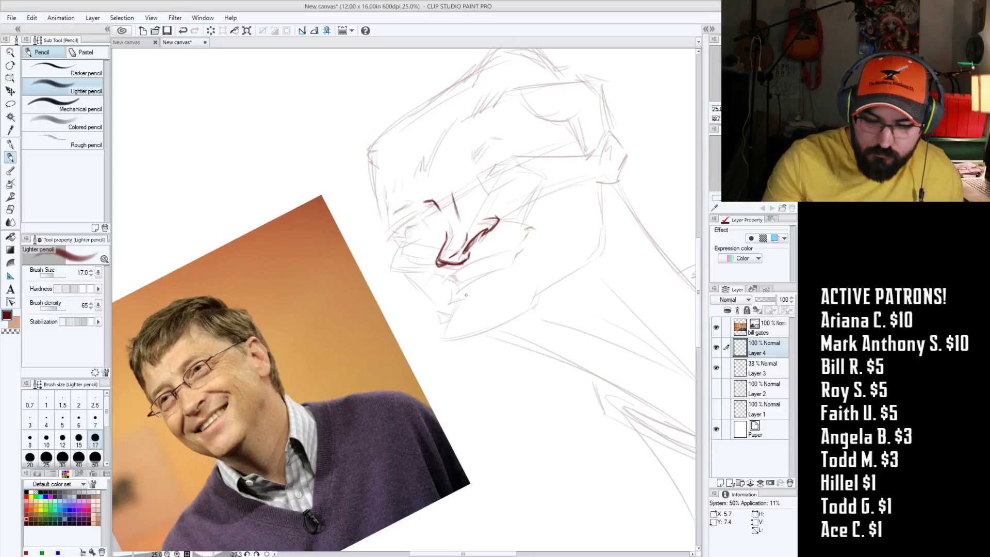
{"action": "mouse_move", "coordinate": [447, 232]}
{"action": "left_mouse_down"}
{"action": "mouse_move", "coordinate": [439, 256]}
{"action": "mouse_move", "coordinate": [445, 237]}
{"action": "left_mouse_up"}
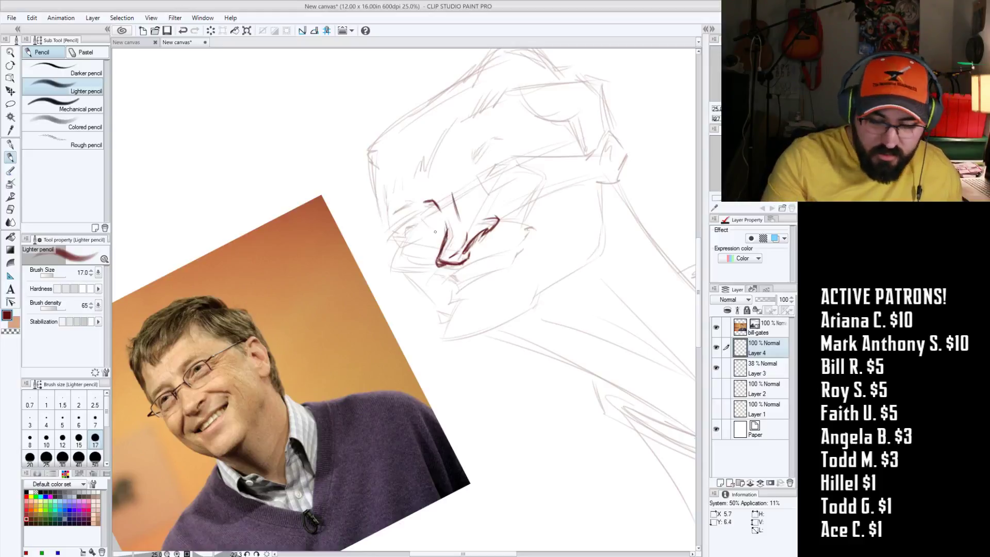
{"action": "mouse_move", "coordinate": [440, 278]}
{"action": "left_mouse_down"}
{"action": "mouse_move", "coordinate": [509, 252]}
{"action": "mouse_move", "coordinate": [538, 225]}
{"action": "mouse_move", "coordinate": [512, 248]}
{"action": "left_mouse_up"}
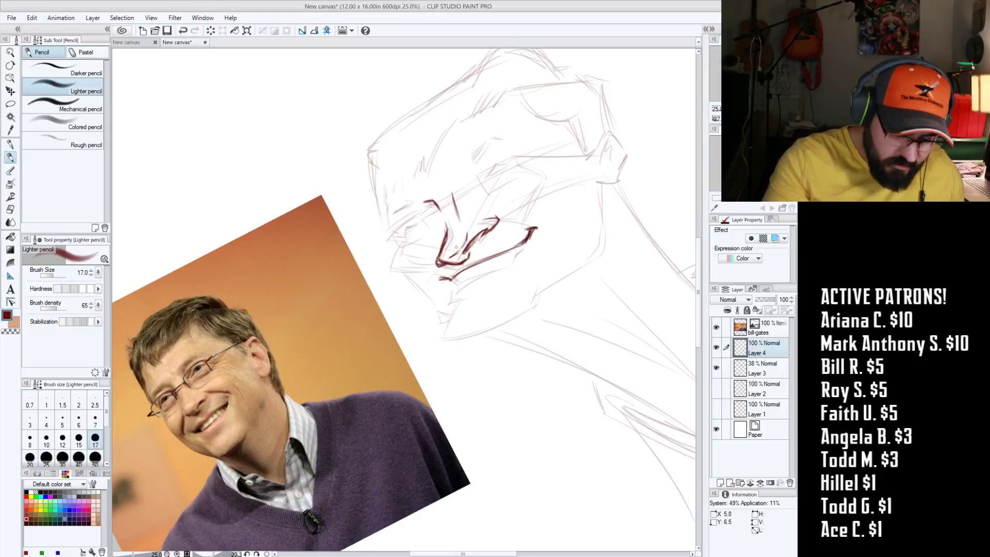
Step: Darken the lower lip, the upper lip's left end and the chin below the mouth
{"action": "mouse_move", "coordinate": [453, 274]}
{"action": "left_mouse_down"}
{"action": "mouse_move", "coordinate": [465, 284]}
{"action": "mouse_move", "coordinate": [526, 241]}
{"action": "left_mouse_up"}
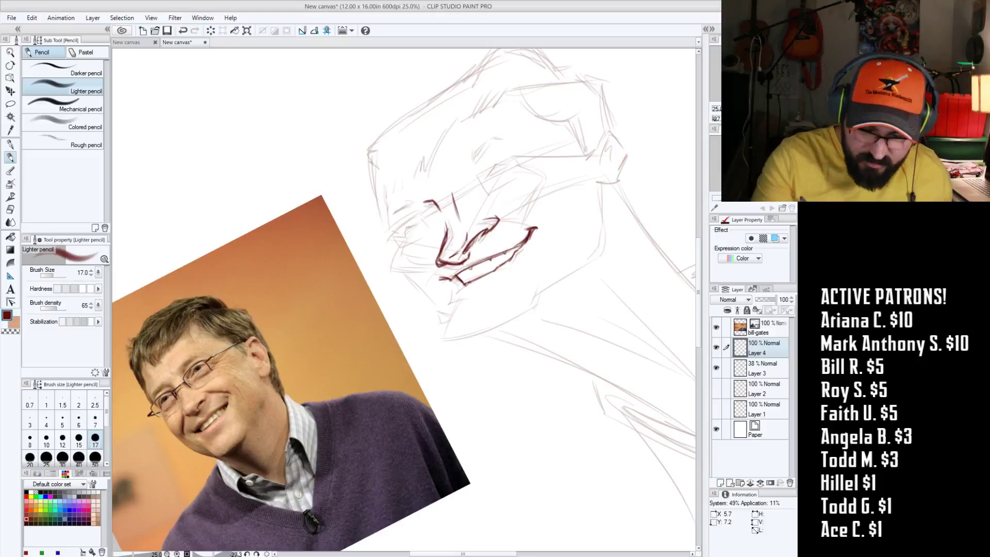
{"action": "mouse_move", "coordinate": [467, 285]}
{"action": "left_mouse_down"}
{"action": "mouse_move", "coordinate": [515, 253]}
{"action": "mouse_move", "coordinate": [473, 261]}
{"action": "mouse_move", "coordinate": [520, 242]}
{"action": "left_mouse_up"}
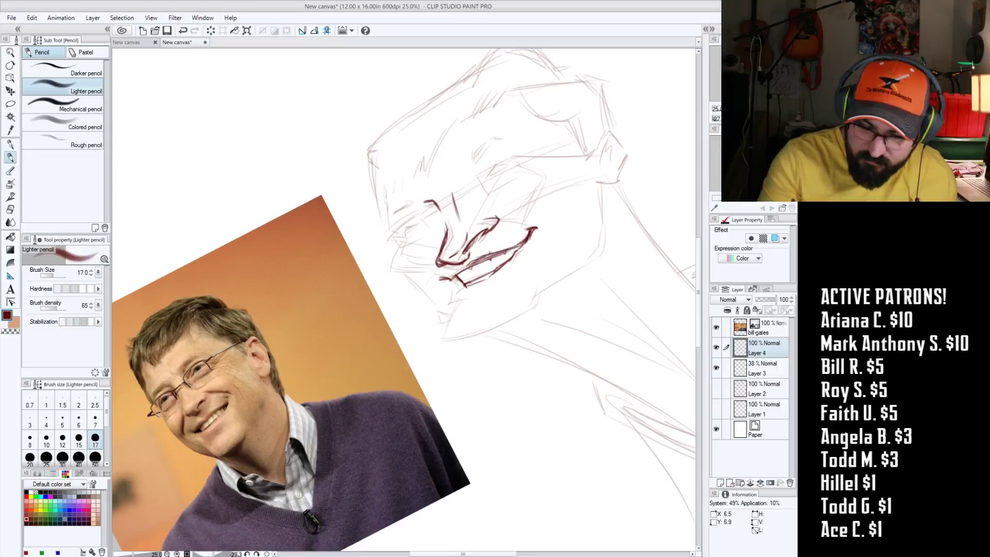
{"action": "left_click_drag", "start_coordinate": [461, 268], "coordinate": [452, 284]}
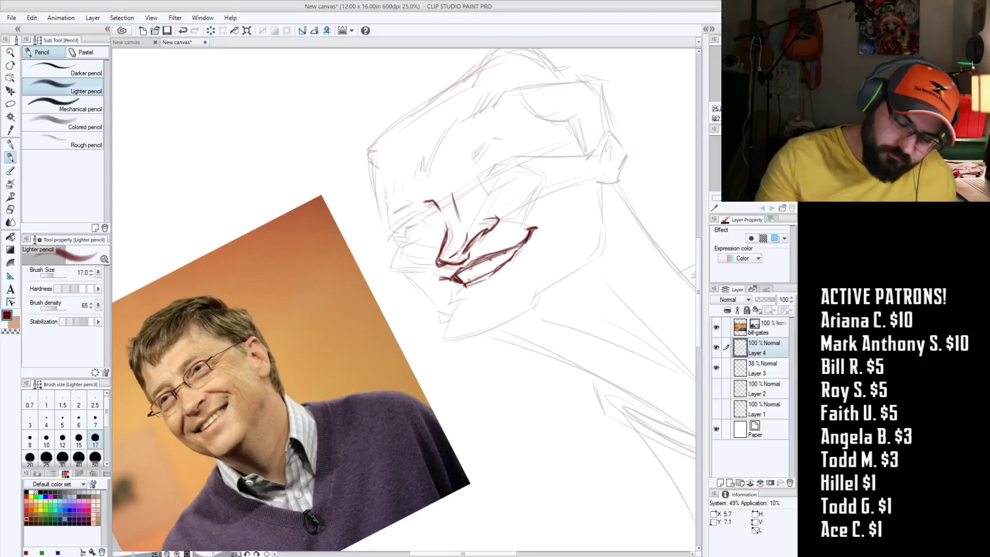
{"action": "left_click_drag", "start_coordinate": [467, 287], "coordinate": [455, 296]}
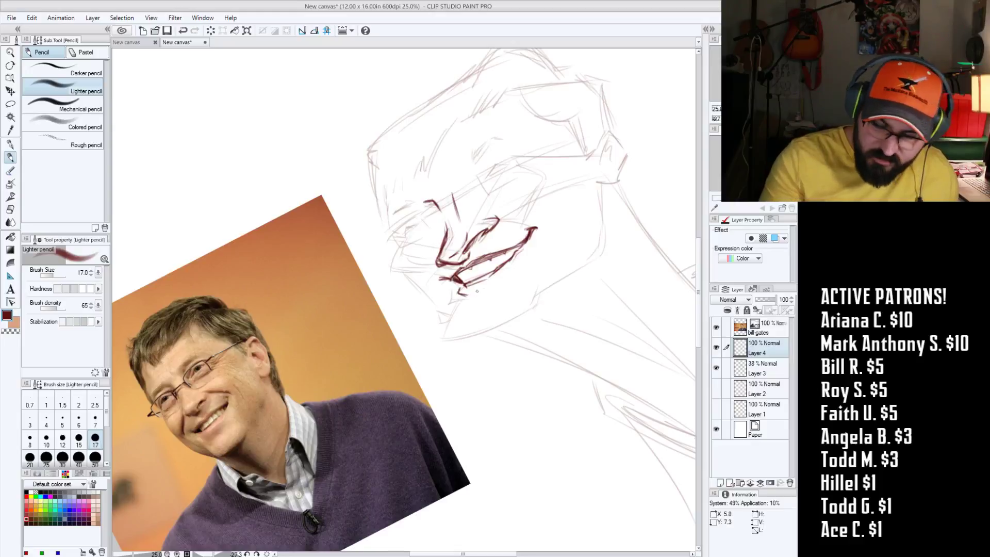
Step: Darken the left cheek contour, the lip corner and the lower jaw and chin line
{"action": "mouse_move", "coordinate": [402, 240]}
{"action": "left_mouse_down"}
{"action": "mouse_move", "coordinate": [409, 267]}
{"action": "mouse_move", "coordinate": [401, 268]}
{"action": "mouse_move", "coordinate": [426, 281]}
{"action": "left_mouse_up"}
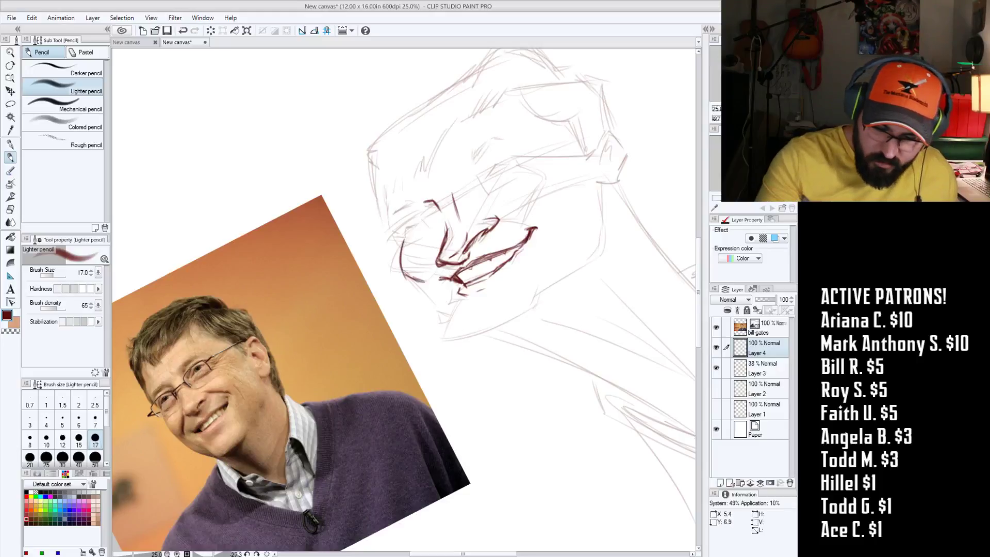
{"action": "mouse_move", "coordinate": [438, 260]}
{"action": "left_mouse_down"}
{"action": "mouse_move", "coordinate": [428, 297]}
{"action": "mouse_move", "coordinate": [455, 309]}
{"action": "mouse_move", "coordinate": [440, 308]}
{"action": "left_mouse_up"}
{"action": "mouse_move", "coordinate": [421, 283]}
{"action": "left_mouse_down"}
{"action": "mouse_move", "coordinate": [460, 315]}
{"action": "mouse_move", "coordinate": [465, 333]}
{"action": "left_mouse_up"}
{"action": "mouse_move", "coordinate": [463, 331]}
{"action": "left_mouse_down"}
{"action": "mouse_move", "coordinate": [512, 334]}
{"action": "mouse_move", "coordinate": [531, 321]}
{"action": "mouse_move", "coordinate": [493, 330]}
{"action": "mouse_move", "coordinate": [538, 315]}
{"action": "mouse_move", "coordinate": [551, 291]}
{"action": "left_mouse_up"}
{"action": "left_click_drag", "start_coordinate": [501, 334], "coordinate": [538, 320]}
Step: Trace the right cheek and jaw up to the ear with a larger brush, then outline the ear
{"action": "left_click_drag", "start_coordinate": [605, 442], "coordinate": [567, 462]}
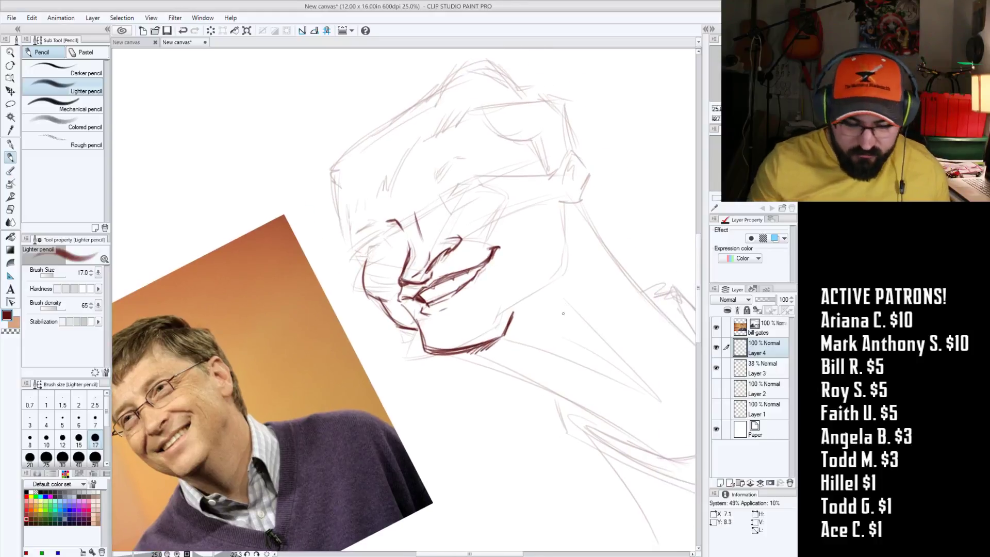
{"action": "mouse_move", "coordinate": [541, 286]}
{"action": "left_mouse_down"}
{"action": "mouse_move", "coordinate": [562, 272]}
{"action": "mouse_move", "coordinate": [562, 229]}
{"action": "left_mouse_up"}
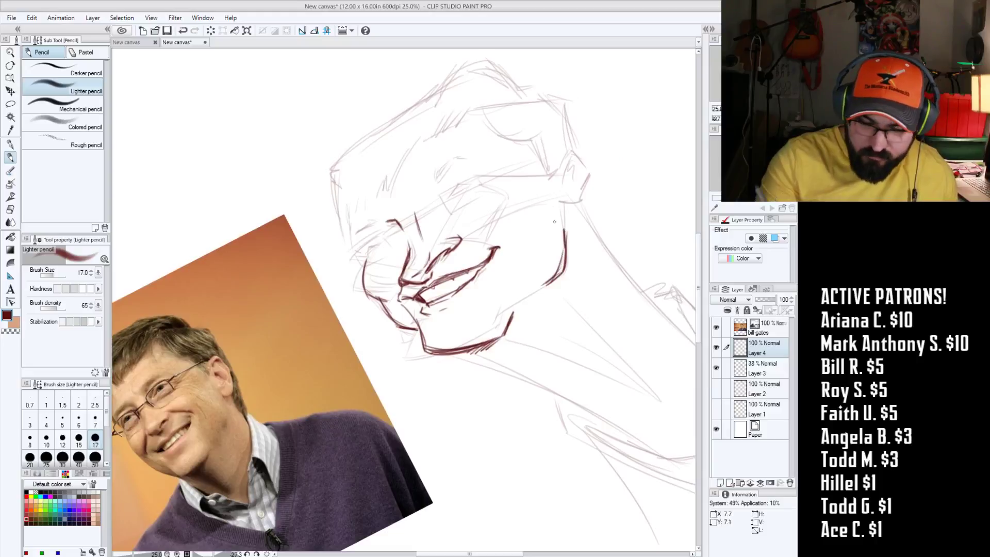
{"action": "mouse_move", "coordinate": [557, 188]}
{"action": "left_mouse_down"}
{"action": "mouse_move", "coordinate": [563, 220]}
{"action": "mouse_move", "coordinate": [562, 211]}
{"action": "left_mouse_up"}
{"action": "left_click_drag", "start_coordinate": [558, 194], "coordinate": [552, 262]}
{"action": "key", "text": "bracketright"}
{"action": "left_click_drag", "start_coordinate": [536, 216], "coordinate": [540, 250]}
{"action": "left_click_drag", "start_coordinate": [553, 262], "coordinate": [566, 260]}
{"action": "key", "text": "bracketright"}
{"action": "mouse_move", "coordinate": [548, 195]}
{"action": "left_mouse_down"}
{"action": "mouse_move", "coordinate": [559, 170]}
{"action": "mouse_move", "coordinate": [579, 195]}
{"action": "mouse_move", "coordinate": [577, 206]}
{"action": "mouse_move", "coordinate": [567, 181]}
{"action": "mouse_move", "coordinate": [571, 209]}
{"action": "left_mouse_up"}
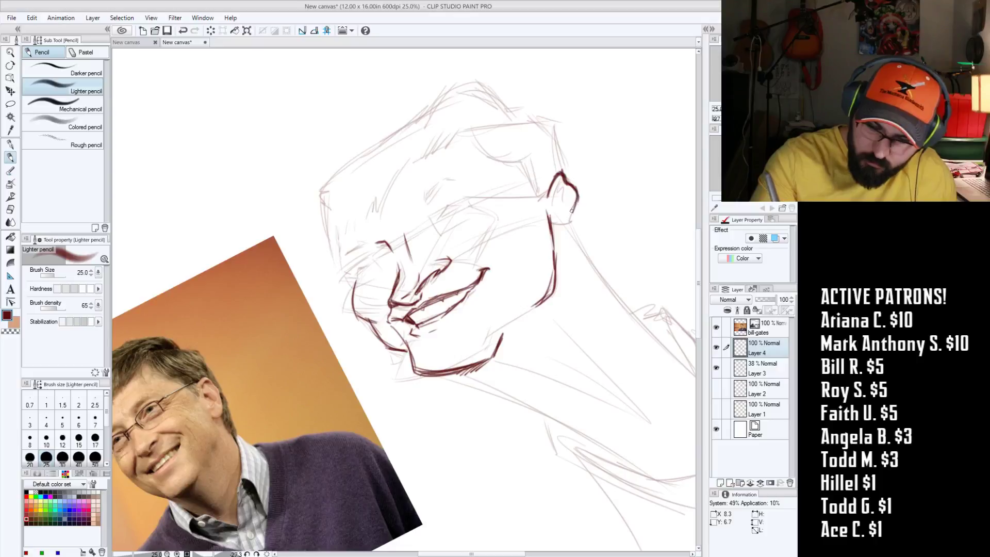
Step: Draw the lower part of the ear and rotate the canvas view for drawing the neck
{"action": "mouse_move", "coordinate": [554, 243]}
{"action": "left_mouse_down"}
{"action": "mouse_move", "coordinate": [566, 212]}
{"action": "mouse_move", "coordinate": [572, 220]}
{"action": "mouse_move", "coordinate": [550, 226]}
{"action": "mouse_move", "coordinate": [557, 191]}
{"action": "mouse_move", "coordinate": [570, 198]}
{"action": "mouse_move", "coordinate": [555, 224]}
{"action": "mouse_move", "coordinate": [552, 210]}
{"action": "mouse_move", "coordinate": [557, 219]}
{"action": "mouse_move", "coordinate": [563, 209]}
{"action": "mouse_move", "coordinate": [553, 231]}
{"action": "mouse_move", "coordinate": [566, 213]}
{"action": "left_mouse_up"}
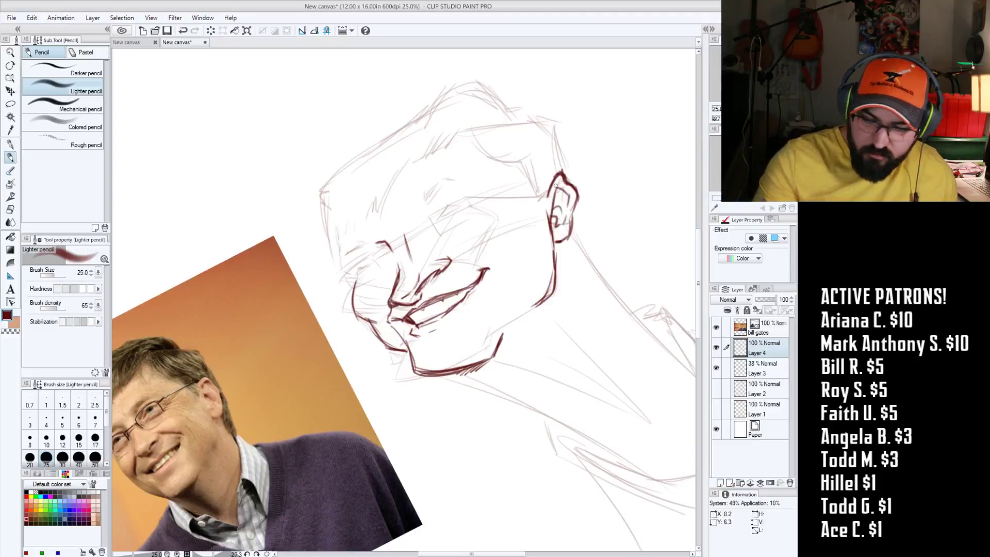
{"action": "key", "text": "space"}
{"action": "left_click_drag", "start_coordinate": [574, 407], "coordinate": [535, 365]}
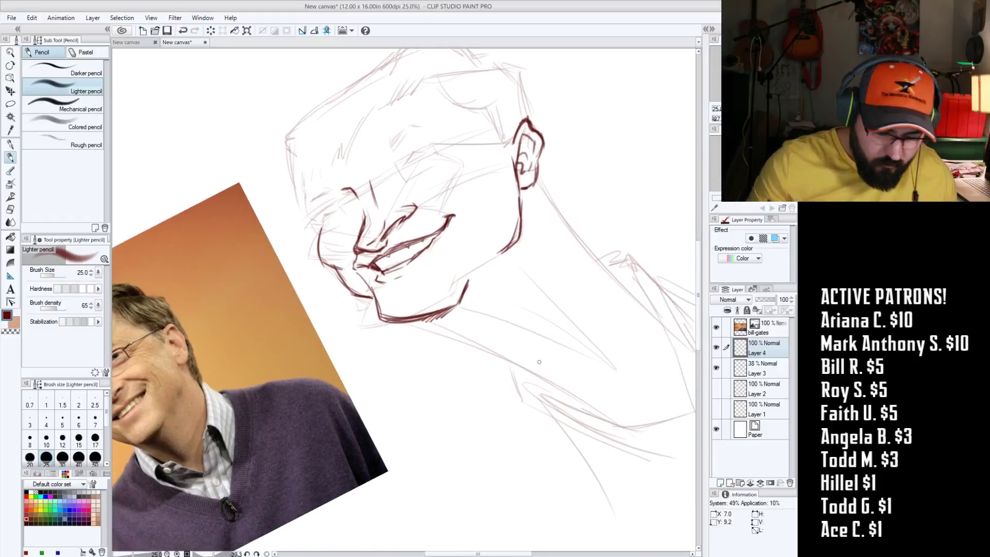
{"action": "key", "text": "r"}
{"action": "mouse_move", "coordinate": [620, 377]}
{"action": "left_mouse_down"}
{"action": "mouse_move", "coordinate": [575, 449]}
{"action": "mouse_move", "coordinate": [540, 440]}
{"action": "mouse_move", "coordinate": [585, 410]}
{"action": "left_mouse_up"}
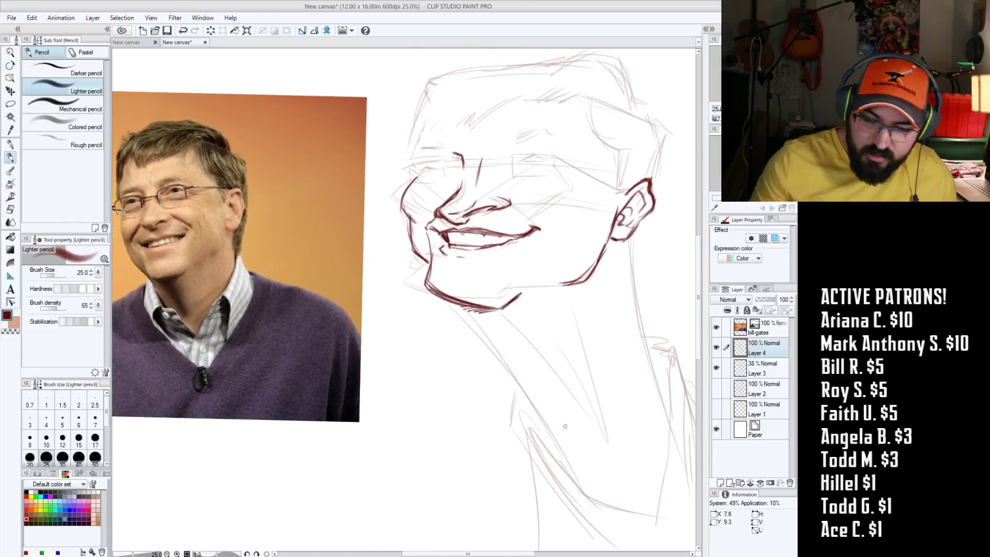
Step: Draw the long left and right neck lines down from the jaw with a smaller brush
{"action": "left_click_drag", "start_coordinate": [461, 308], "coordinate": [502, 356]}
{"action": "mouse_move", "coordinate": [452, 305]}
{"action": "left_mouse_down"}
{"action": "mouse_move", "coordinate": [503, 358]}
{"action": "mouse_move", "coordinate": [556, 453]}
{"action": "left_mouse_up"}
{"action": "key", "text": "["}
{"action": "key", "text": "space"}
{"action": "left_click_drag", "start_coordinate": [610, 310], "coordinate": [593, 308]}
{"action": "key", "text": "bracketleft"}
{"action": "left_click_drag", "start_coordinate": [614, 233], "coordinate": [640, 386]}
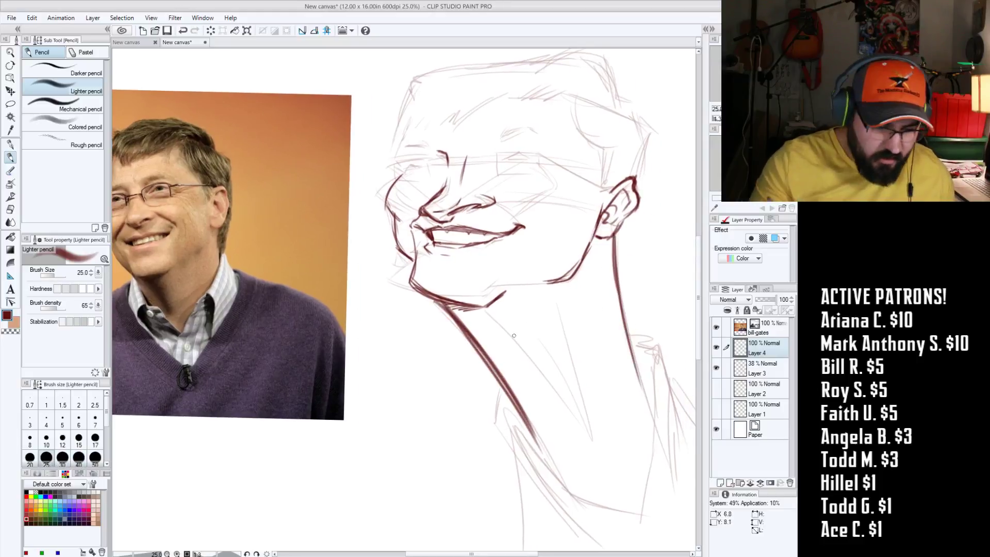
{"action": "mouse_move", "coordinate": [470, 313]}
{"action": "left_mouse_down"}
{"action": "mouse_move", "coordinate": [556, 417]}
{"action": "mouse_move", "coordinate": [540, 389]}
{"action": "left_mouse_up"}
{"action": "key", "text": "bracketright"}
{"action": "key", "text": "bracketright"}
Step: Hatch shading under the jaw, adjust the view, and return to the pencil with a smaller brush
{"action": "mouse_move", "coordinate": [480, 318]}
{"action": "left_mouse_down"}
{"action": "mouse_move", "coordinate": [504, 292]}
{"action": "mouse_move", "coordinate": [490, 330]}
{"action": "left_mouse_up"}
{"action": "mouse_move", "coordinate": [512, 299]}
{"action": "left_mouse_down"}
{"action": "mouse_move", "coordinate": [497, 347]}
{"action": "mouse_move", "coordinate": [509, 361]}
{"action": "left_mouse_up"}
{"action": "left_click_drag", "start_coordinate": [523, 327], "coordinate": [522, 369]}
{"action": "key", "text": "space"}
{"action": "mouse_move", "coordinate": [559, 342]}
{"action": "left_mouse_down"}
{"action": "mouse_move", "coordinate": [550, 393]}
{"action": "mouse_move", "coordinate": [575, 397]}
{"action": "left_mouse_up"}
{"action": "key", "text": "r"}
{"action": "mouse_move", "coordinate": [479, 464]}
{"action": "left_mouse_down"}
{"action": "mouse_move", "coordinate": [610, 394]}
{"action": "mouse_move", "coordinate": [570, 398]}
{"action": "mouse_move", "coordinate": [554, 363]}
{"action": "left_mouse_up"}
{"action": "key", "text": "p"}
{"action": "key", "text": "bracketleft"}
{"action": "key", "text": "bracketleft"}
{"action": "key", "text": "bracketleft"}
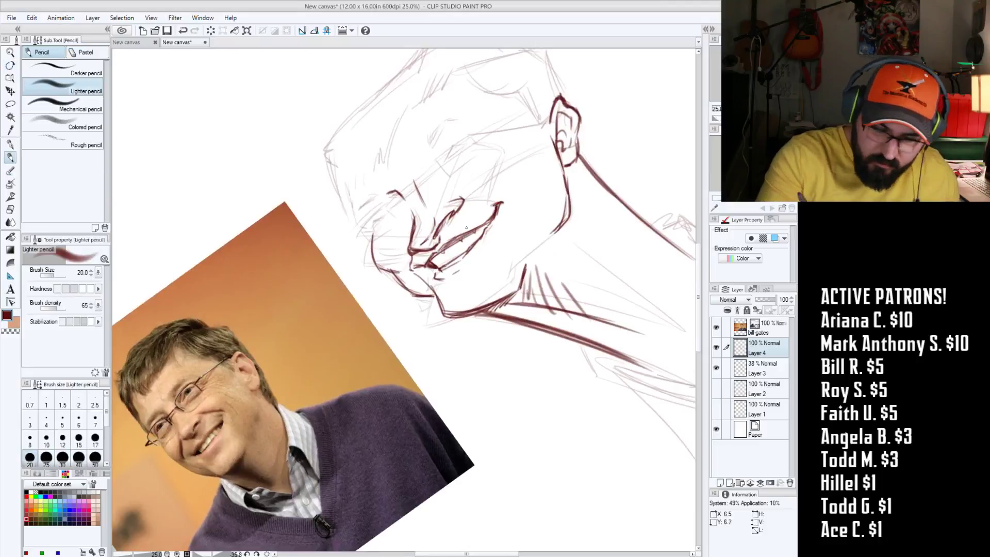
Step: Strengthen the upper mouth line, trying the G-pen at size 25 before retracing with the Lighter pencil
{"action": "key", "text": "r"}
{"action": "left_click_drag", "start_coordinate": [530, 334], "coordinate": [528, 266]}
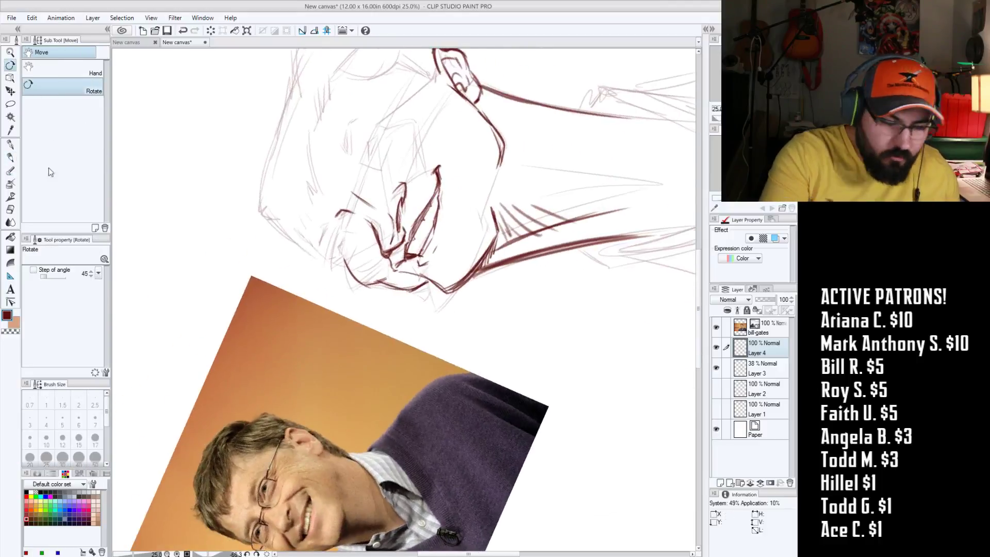
{"action": "left_click", "coordinate": [10, 145]}
{"action": "key", "text": "bracketleft"}
{"action": "key", "text": "bracketleft"}
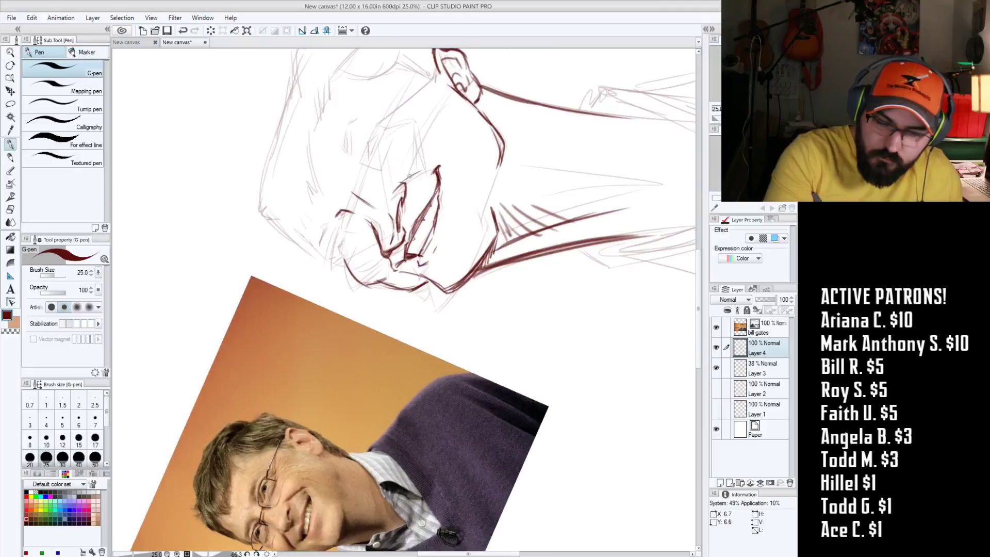
{"action": "left_click_drag", "start_coordinate": [405, 179], "coordinate": [438, 164]}
{"action": "left_click", "coordinate": [10, 158]}
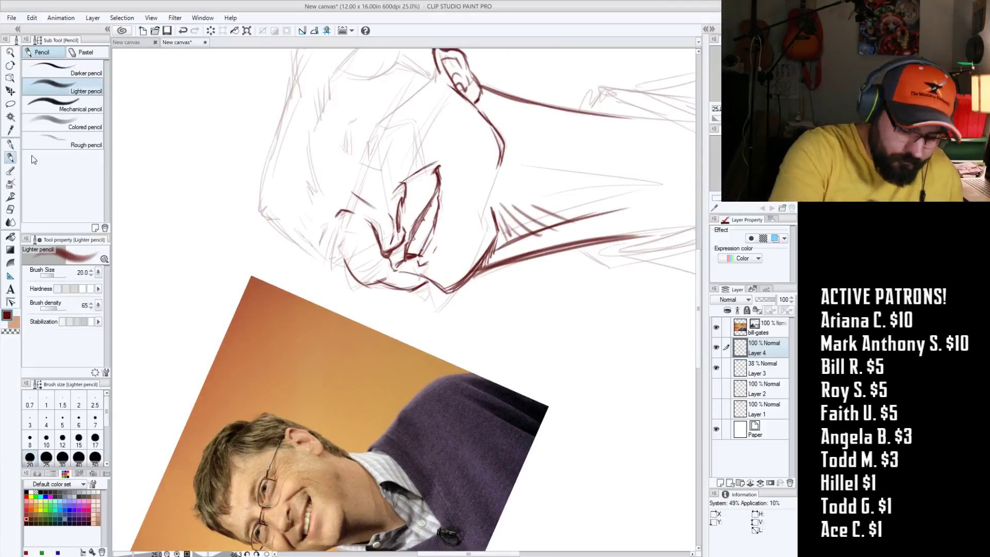
{"action": "key", "text": "bracketright"}
{"action": "key", "text": "bracketright"}
{"action": "left_click_drag", "start_coordinate": [402, 181], "coordinate": [436, 163]}
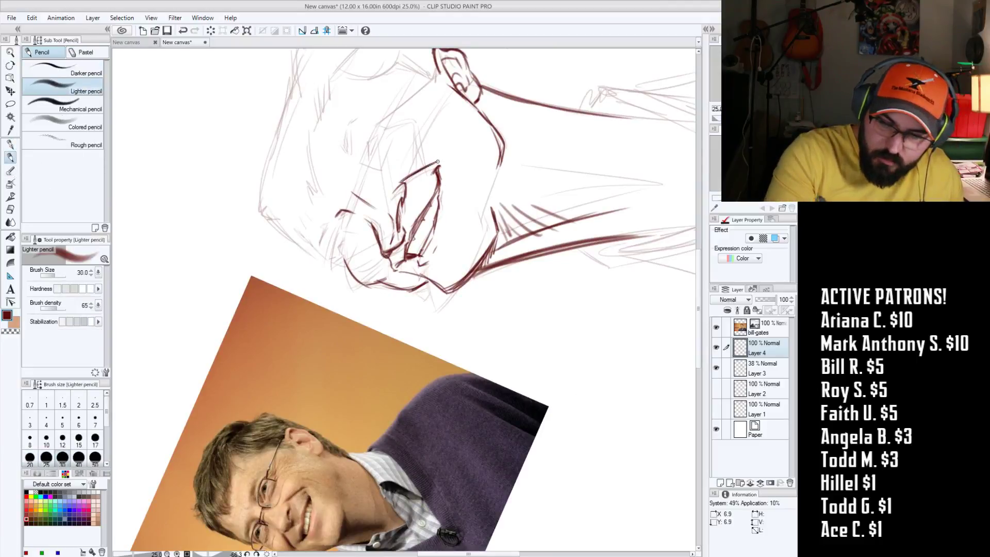
Step: At brush size 17, sketch the first squinting eye and add strokes beside the nose
{"action": "scroll", "coordinate": [436, 266], "scroll_direction": "down", "scroll_amount": 2}
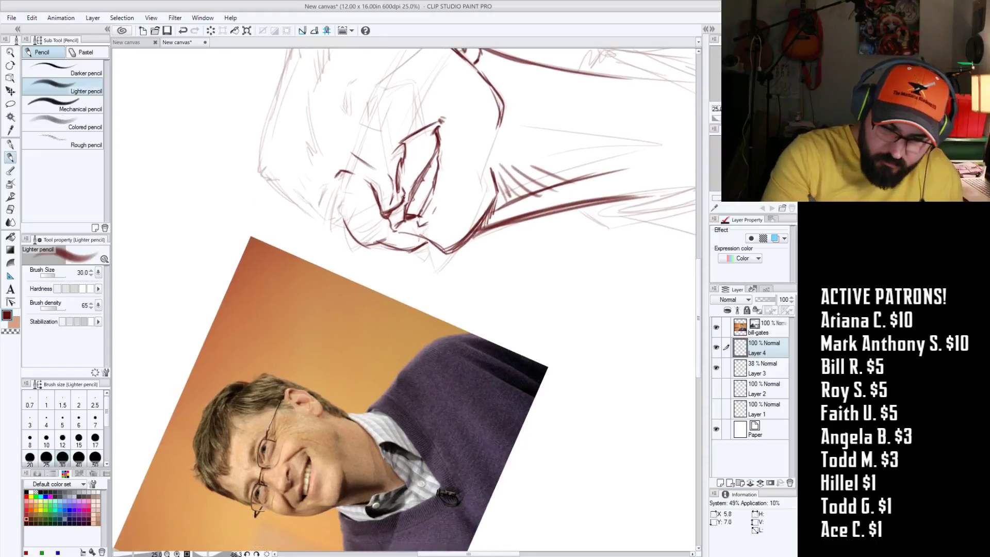
{"action": "scroll", "coordinate": [467, 260], "scroll_direction": "up", "scroll_amount": 1}
{"action": "key", "text": "bracketleft"}
{"action": "key", "text": "bracketleft"}
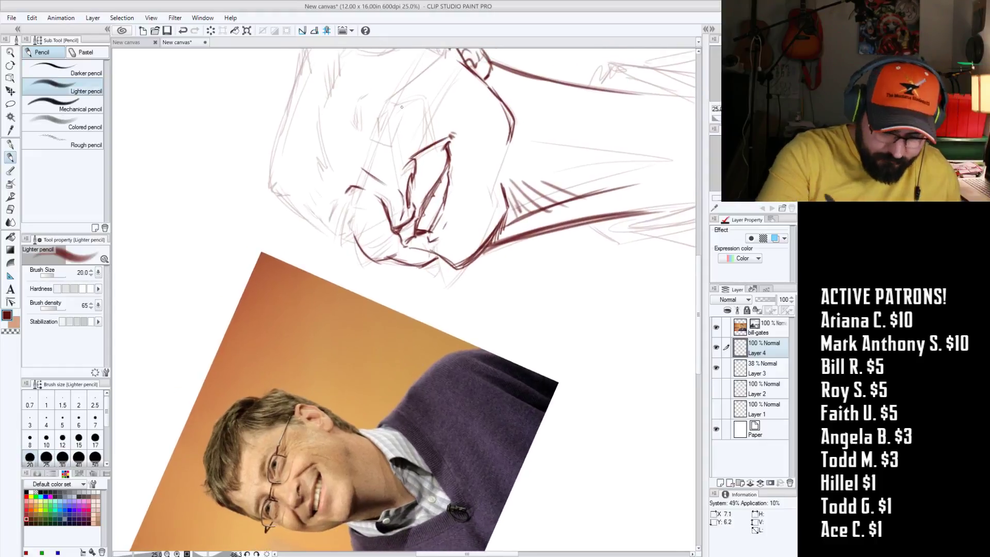
{"action": "key", "text": "bracketleft"}
{"action": "left_click_drag", "start_coordinate": [383, 116], "coordinate": [380, 129]}
{"action": "left_click_drag", "start_coordinate": [353, 212], "coordinate": [348, 227]}
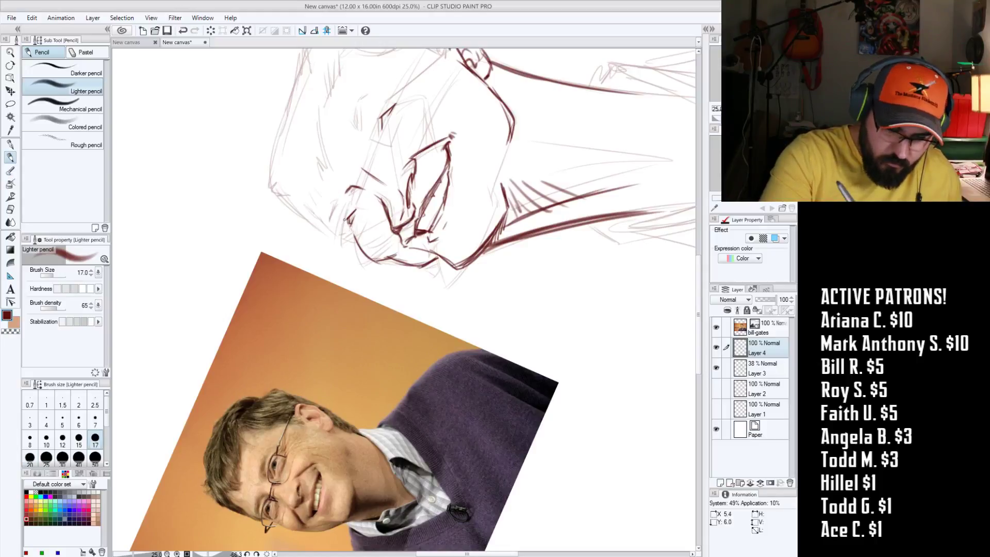
{"action": "left_click_drag", "start_coordinate": [346, 214], "coordinate": [342, 224]}
{"action": "left_click_drag", "start_coordinate": [377, 126], "coordinate": [374, 116]}
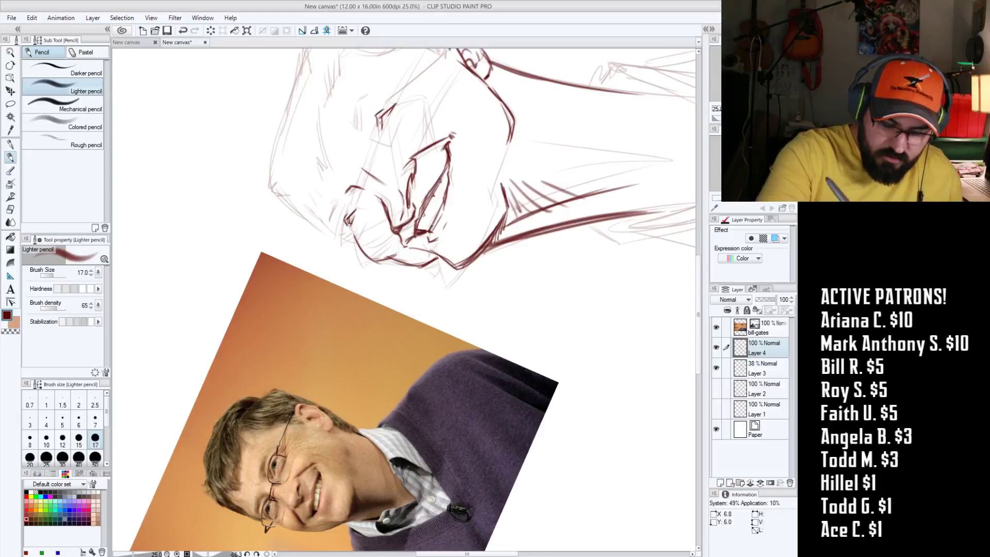
{"action": "left_click_drag", "start_coordinate": [389, 117], "coordinate": [381, 134]}
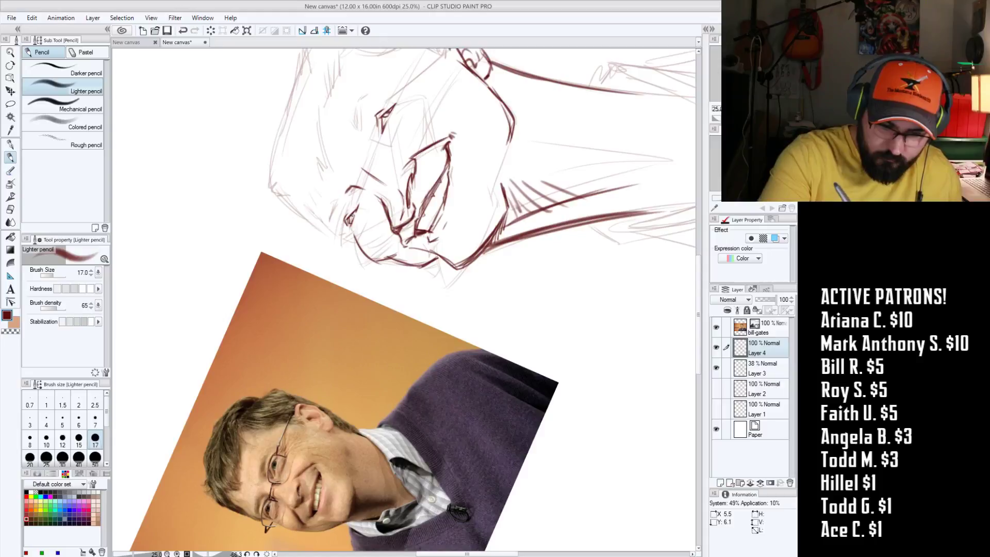
Step: Draw the other eye, add nose-tip strokes, and turn the canvas view back upright
{"action": "mouse_move", "coordinate": [548, 325]}
{"action": "left_mouse_down"}
{"action": "mouse_move", "coordinate": [550, 347]}
{"action": "mouse_move", "coordinate": [556, 339]}
{"action": "left_mouse_up"}
{"action": "mouse_move", "coordinate": [406, 114]}
{"action": "left_mouse_down"}
{"action": "mouse_move", "coordinate": [384, 101]}
{"action": "mouse_move", "coordinate": [403, 127]}
{"action": "left_mouse_up"}
{"action": "left_click_drag", "start_coordinate": [412, 117], "coordinate": [402, 132]}
{"action": "mouse_move", "coordinate": [369, 237]}
{"action": "left_mouse_down"}
{"action": "mouse_move", "coordinate": [359, 244]}
{"action": "mouse_move", "coordinate": [368, 243]}
{"action": "left_mouse_up"}
{"action": "left_click_drag", "start_coordinate": [373, 227], "coordinate": [368, 237]}
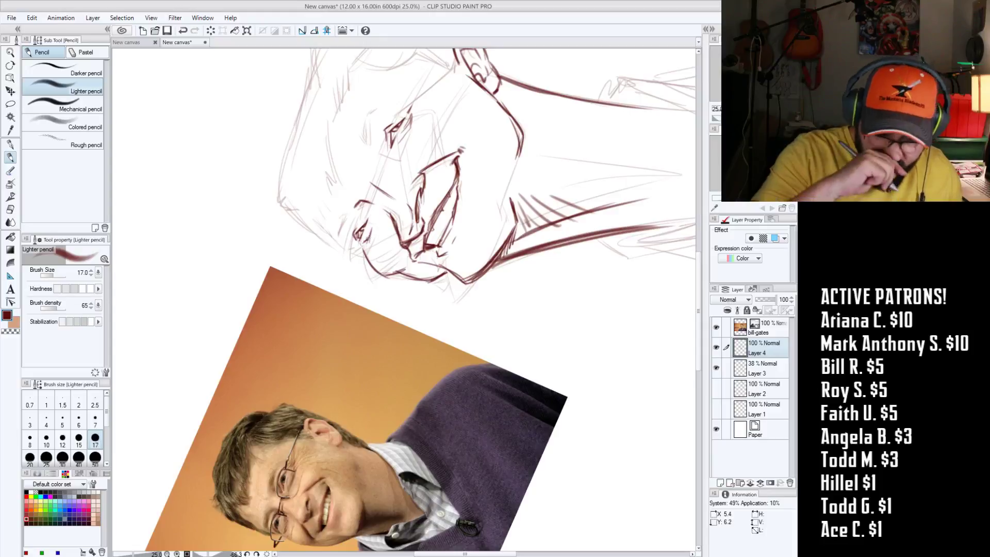
{"action": "mouse_move", "coordinate": [376, 224]}
{"action": "left_mouse_down"}
{"action": "mouse_move", "coordinate": [372, 238]}
{"action": "mouse_move", "coordinate": [347, 241]}
{"action": "left_mouse_up"}
{"action": "left_click_drag", "start_coordinate": [600, 361], "coordinate": [609, 371]}
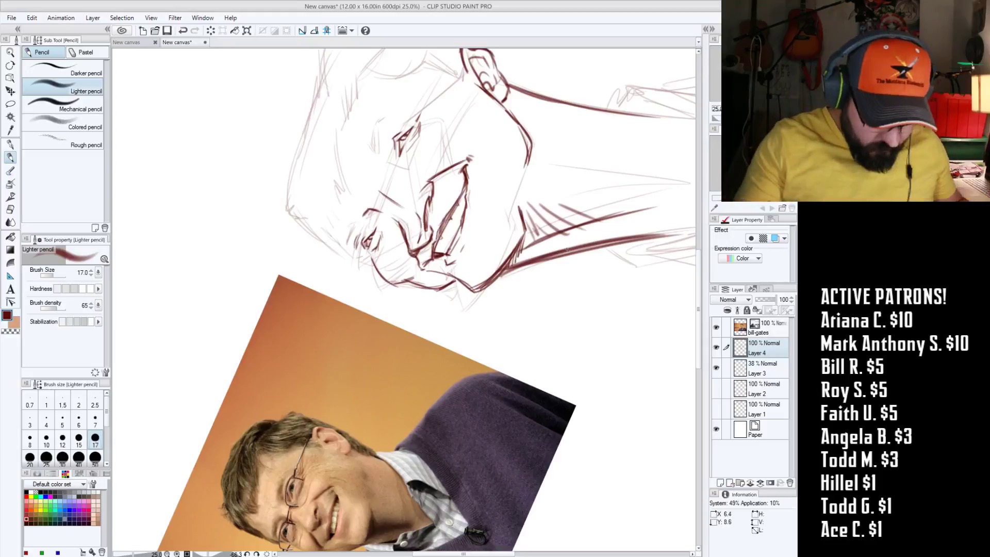
{"action": "mouse_move", "coordinate": [574, 316]}
{"action": "left_mouse_down"}
{"action": "mouse_move", "coordinate": [485, 400]}
{"action": "mouse_move", "coordinate": [510, 418]}
{"action": "mouse_move", "coordinate": [502, 398]}
{"action": "left_mouse_up"}
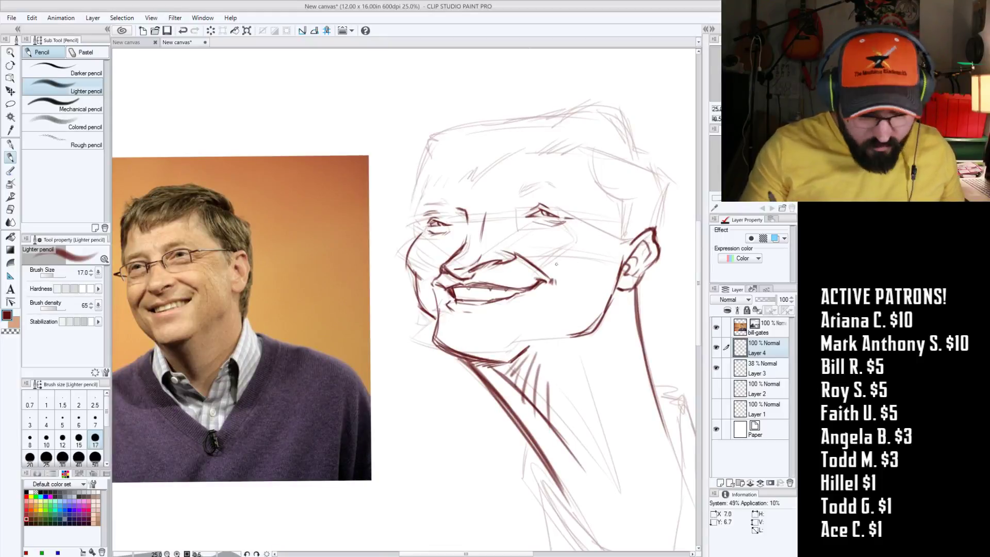
Step: Add cheek creases beside the mouth, wrinkles at the right eye corner and darken the left jaw
{"action": "left_click_drag", "start_coordinate": [576, 273], "coordinate": [572, 290]}
{"action": "left_click_drag", "start_coordinate": [578, 243], "coordinate": [587, 265]}
{"action": "left_click_drag", "start_coordinate": [578, 231], "coordinate": [587, 238]}
{"action": "mouse_move", "coordinate": [582, 231]}
{"action": "left_mouse_down"}
{"action": "mouse_move", "coordinate": [597, 252]}
{"action": "mouse_move", "coordinate": [582, 230]}
{"action": "left_mouse_up"}
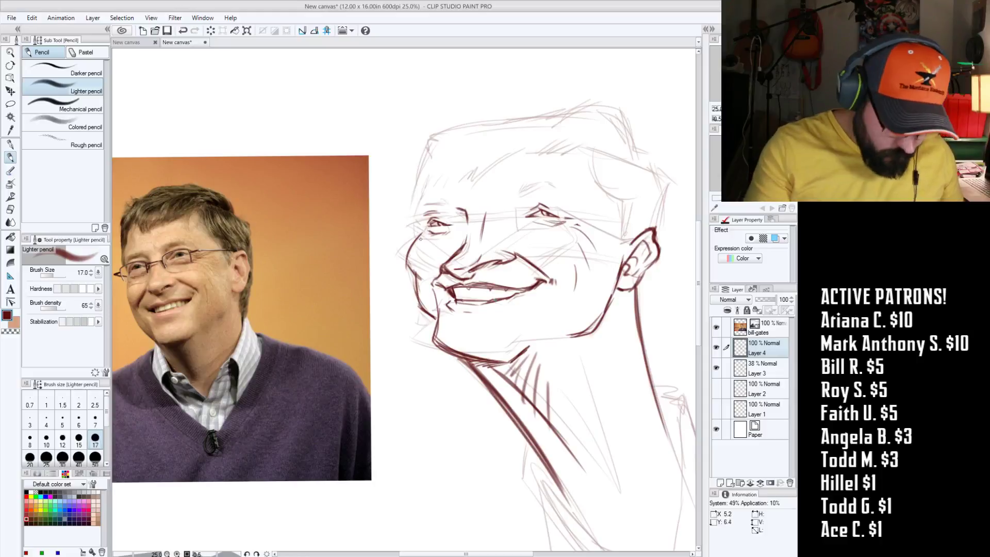
{"action": "left_click_drag", "start_coordinate": [426, 286], "coordinate": [431, 307]}
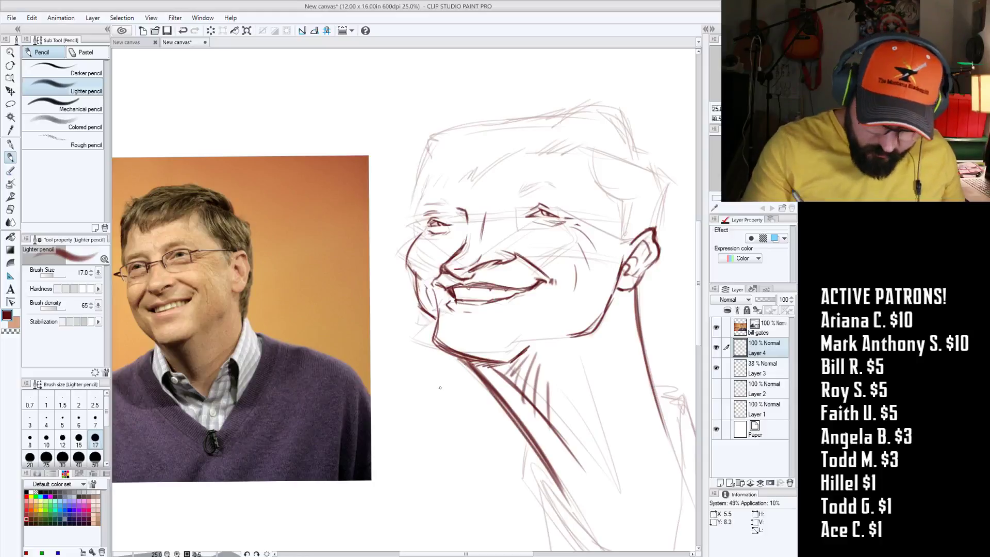
{"action": "left_click_drag", "start_coordinate": [568, 292], "coordinate": [552, 319]}
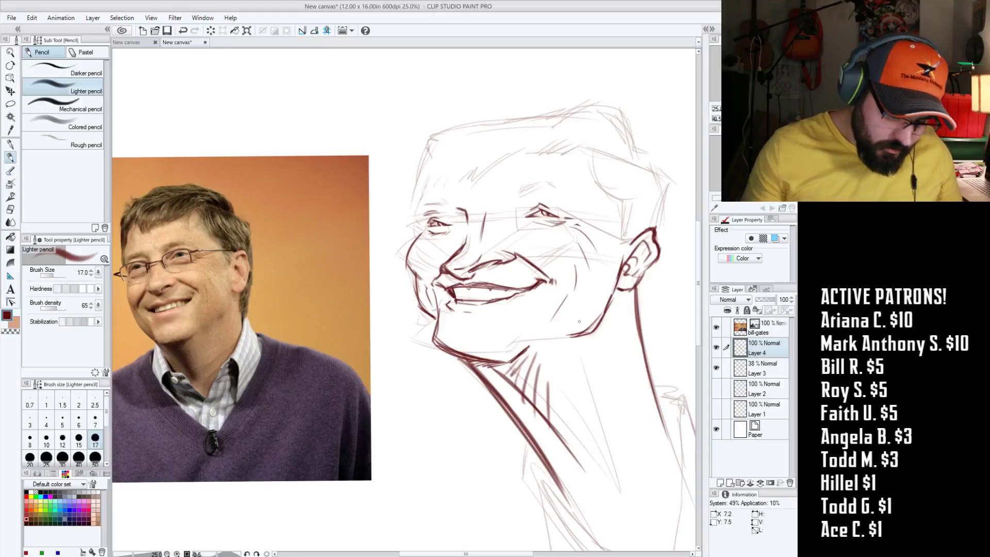
Step: Darken the jaw line, draw a firmer brow stroke over the eye, and tilt the canvas view
{"action": "left_click_drag", "start_coordinate": [537, 348], "coordinate": [563, 339]}
{"action": "left_click_drag", "start_coordinate": [609, 364], "coordinate": [592, 370]}
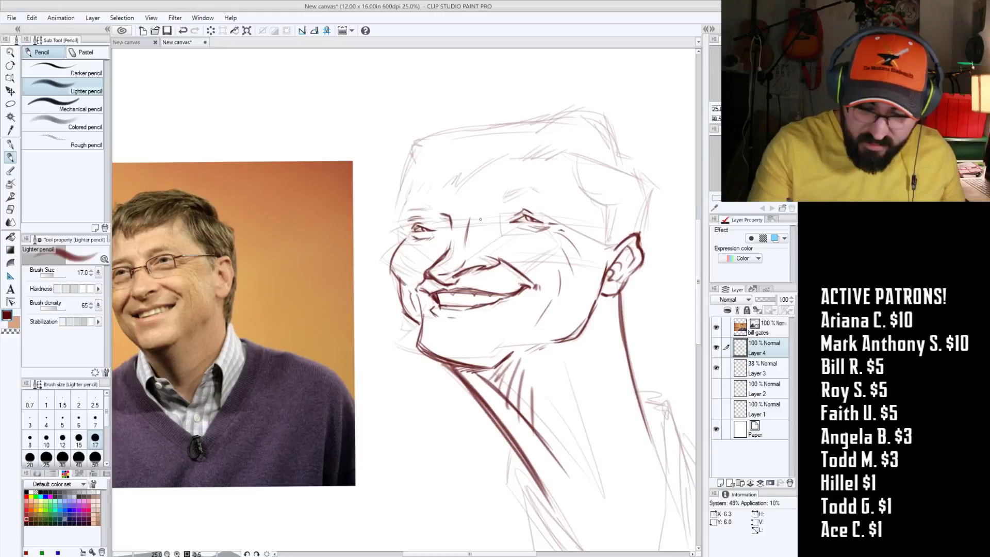
{"action": "left_click_drag", "start_coordinate": [471, 219], "coordinate": [489, 208]}
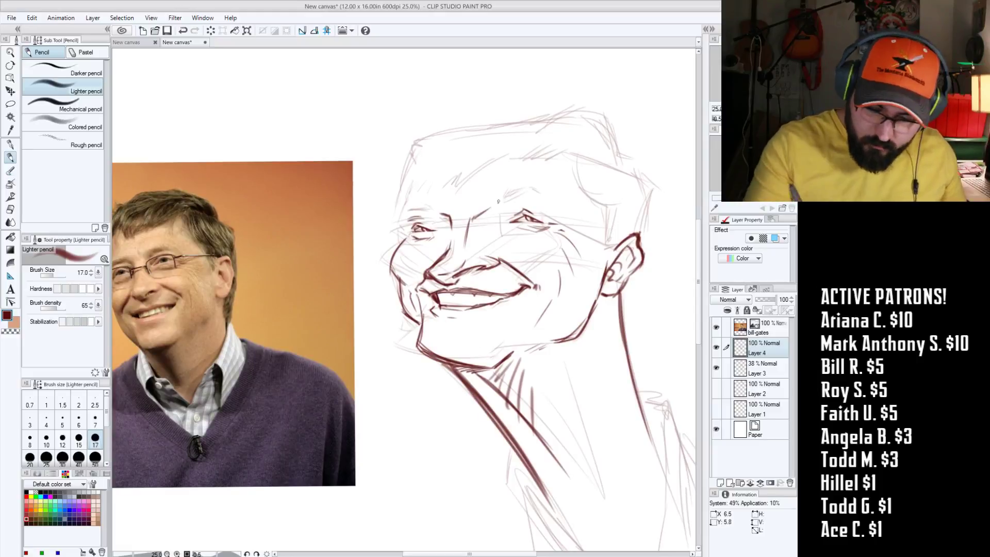
{"action": "mouse_move", "coordinate": [508, 199]}
{"action": "left_mouse_down"}
{"action": "mouse_move", "coordinate": [370, 160]}
{"action": "mouse_move", "coordinate": [374, 145]}
{"action": "left_mouse_up"}
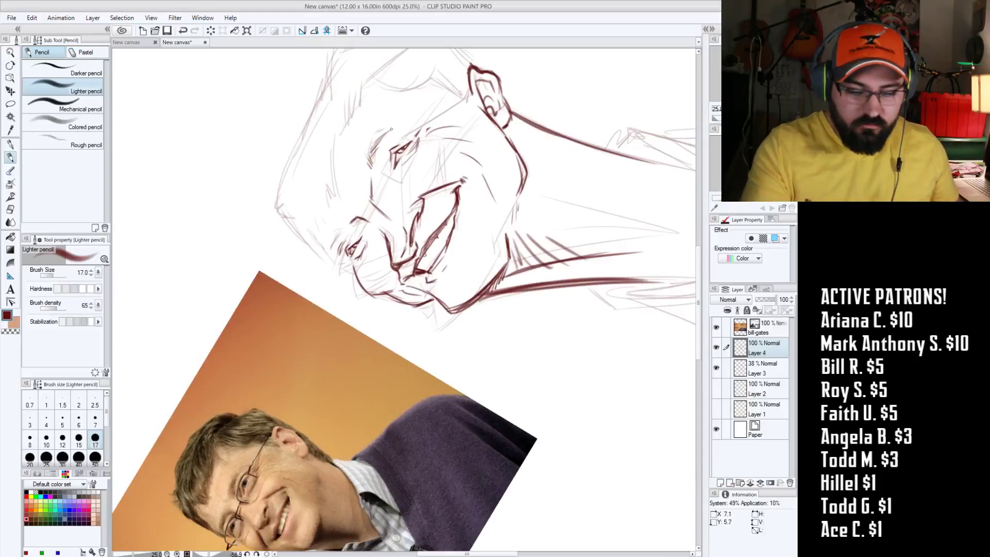
Step: With the pencil at size 15, draw the glasses frame and refine lines around the eye and brow
{"action": "left_click_drag", "start_coordinate": [398, 176], "coordinate": [417, 157]}
{"action": "key", "text": "bracketleft"}
{"action": "key", "text": "bracketleft"}
{"action": "key", "text": "bracketright"}
{"action": "key", "text": "bracketright"}
{"action": "left_click_drag", "start_coordinate": [396, 153], "coordinate": [419, 117]}
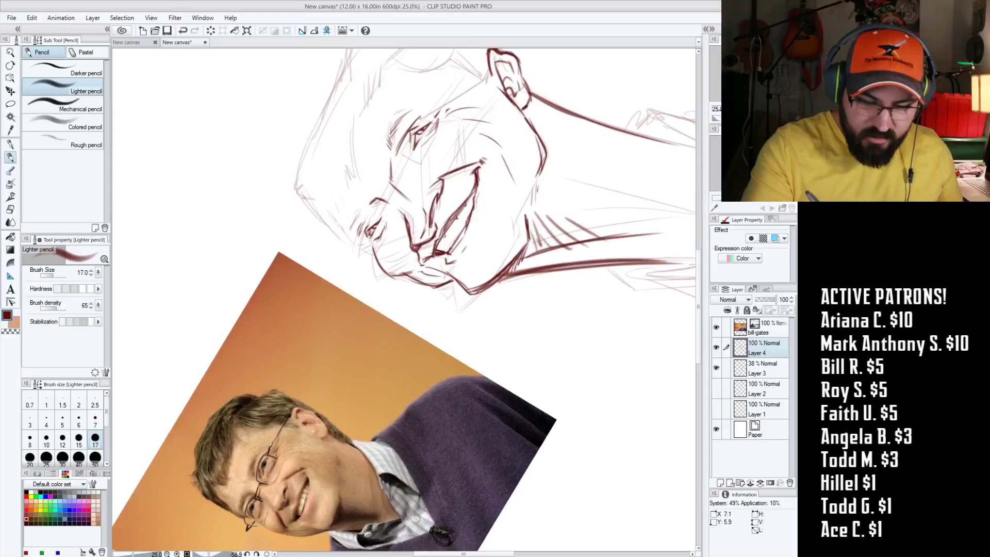
{"action": "mouse_move", "coordinate": [394, 163]}
{"action": "left_mouse_down"}
{"action": "mouse_move", "coordinate": [402, 154]}
{"action": "mouse_move", "coordinate": [415, 167]}
{"action": "left_mouse_up"}
{"action": "mouse_move", "coordinate": [410, 130]}
{"action": "left_mouse_down"}
{"action": "mouse_move", "coordinate": [425, 109]}
{"action": "mouse_move", "coordinate": [443, 110]}
{"action": "mouse_move", "coordinate": [424, 108]}
{"action": "left_mouse_up"}
{"action": "mouse_move", "coordinate": [397, 152]}
{"action": "left_mouse_down"}
{"action": "mouse_move", "coordinate": [417, 115]}
{"action": "mouse_move", "coordinate": [399, 149]}
{"action": "left_mouse_up"}
{"action": "mouse_move", "coordinate": [396, 154]}
{"action": "left_mouse_down"}
{"action": "mouse_move", "coordinate": [416, 168]}
{"action": "mouse_move", "coordinate": [438, 141]}
{"action": "left_mouse_up"}
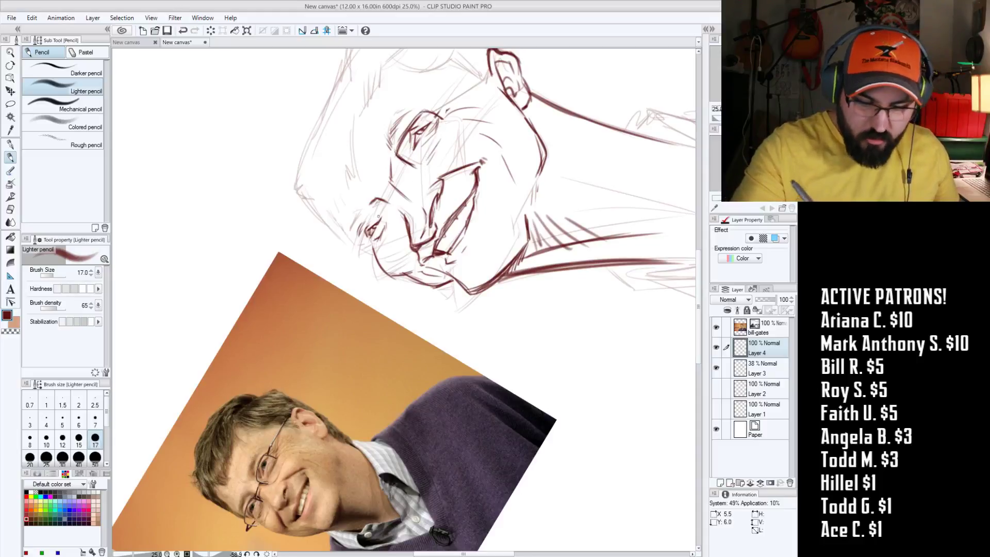
Step: Firm up the nose, upper-lip contour and nose bridge, then turn the view back toward upright
{"action": "mouse_move", "coordinate": [372, 212]}
{"action": "left_mouse_down"}
{"action": "mouse_move", "coordinate": [356, 250]}
{"action": "mouse_move", "coordinate": [371, 257]}
{"action": "mouse_move", "coordinate": [369, 222]}
{"action": "left_mouse_up"}
{"action": "left_click_drag", "start_coordinate": [369, 218], "coordinate": [361, 230]}
{"action": "mouse_move", "coordinate": [359, 241]}
{"action": "left_mouse_down"}
{"action": "mouse_move", "coordinate": [355, 250]}
{"action": "mouse_move", "coordinate": [377, 256]}
{"action": "mouse_move", "coordinate": [390, 232]}
{"action": "mouse_move", "coordinate": [378, 212]}
{"action": "left_mouse_up"}
{"action": "left_click_drag", "start_coordinate": [407, 159], "coordinate": [385, 213]}
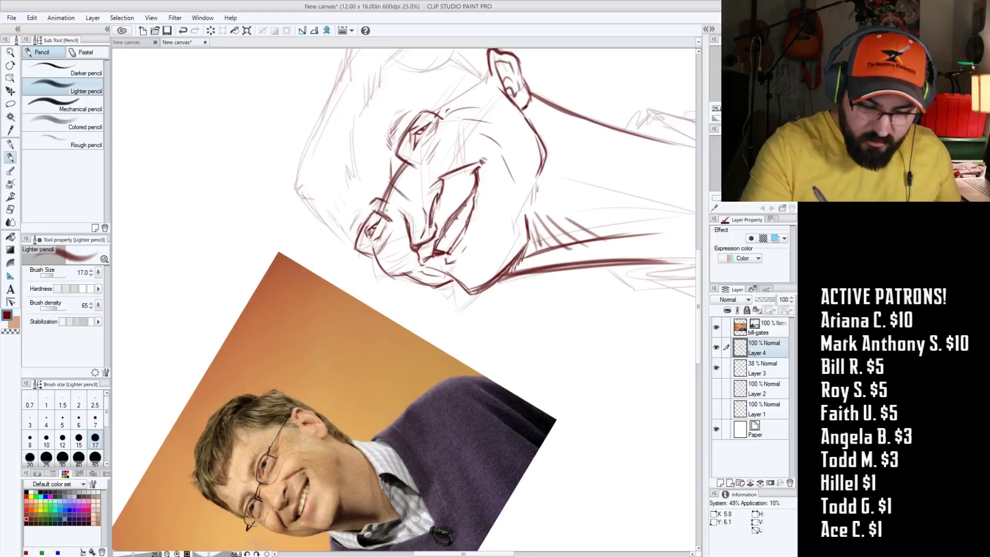
{"action": "left_click_drag", "start_coordinate": [416, 156], "coordinate": [404, 161]}
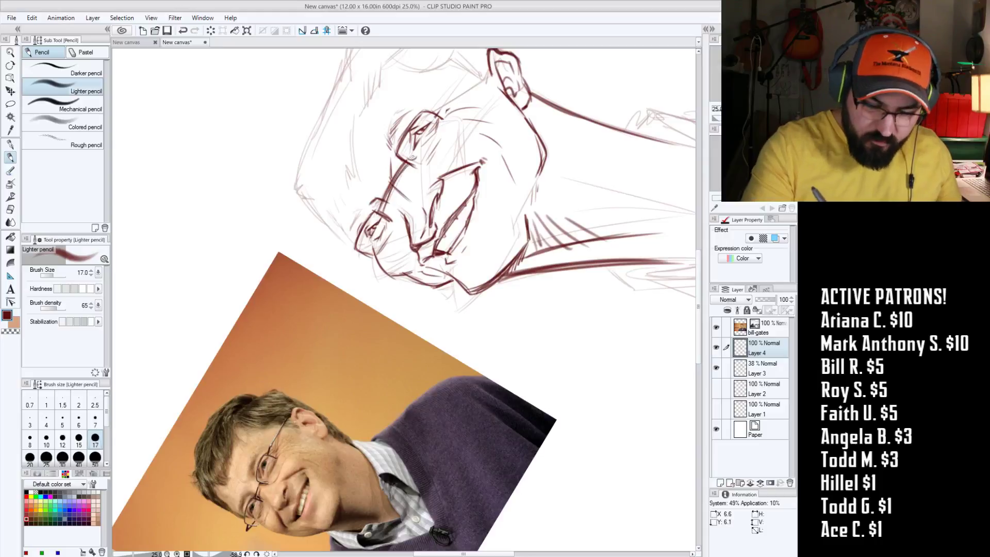
{"action": "left_click_drag", "start_coordinate": [393, 200], "coordinate": [384, 216]}
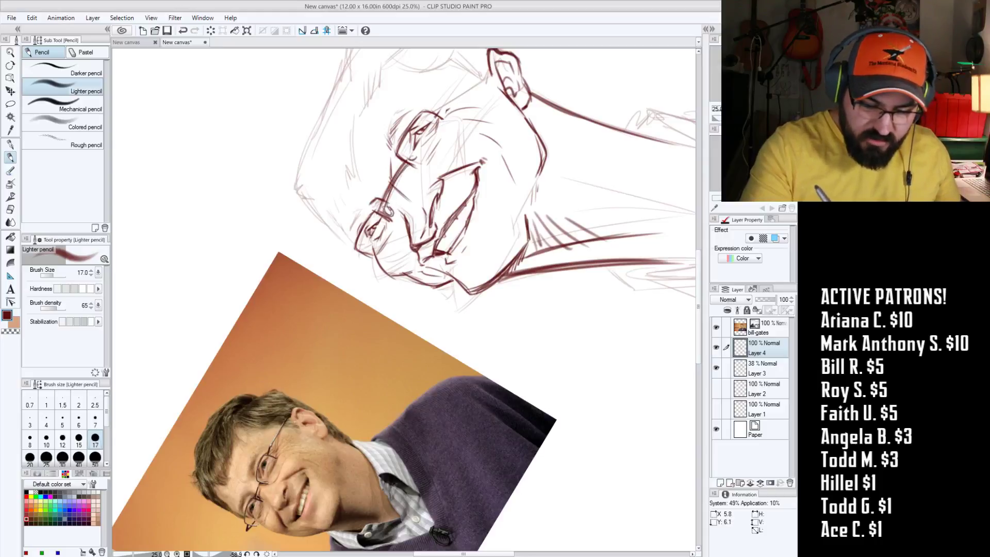
{"action": "mouse_move", "coordinate": [576, 362]}
{"action": "left_mouse_down"}
{"action": "mouse_move", "coordinate": [578, 399]}
{"action": "mouse_move", "coordinate": [588, 385]}
{"action": "mouse_move", "coordinate": [521, 472]}
{"action": "left_mouse_up"}
{"action": "key", "text": "r"}
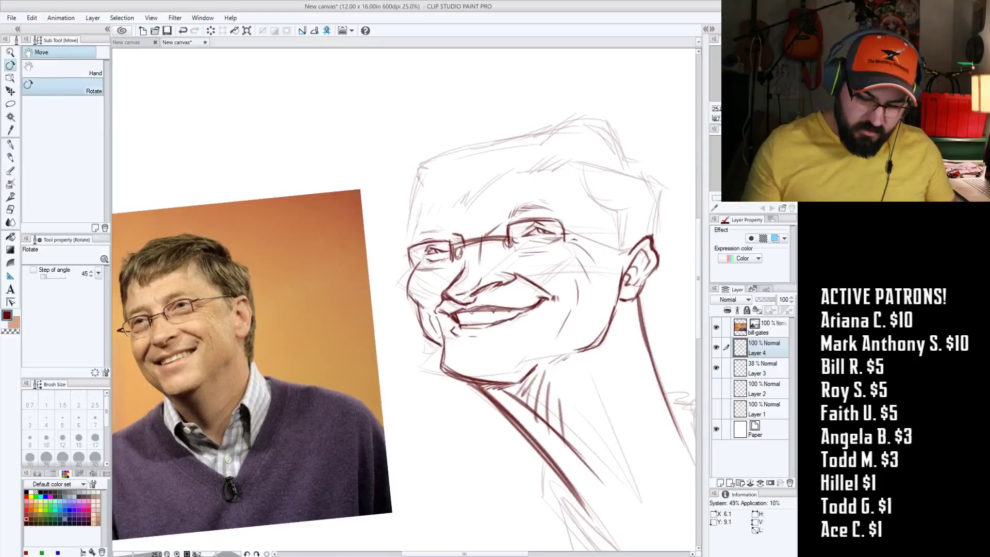
Step: Add small marks above the left lens corner of the glasses
{"action": "key", "text": "p"}
{"action": "left_click_drag", "start_coordinate": [446, 397], "coordinate": [467, 406]}
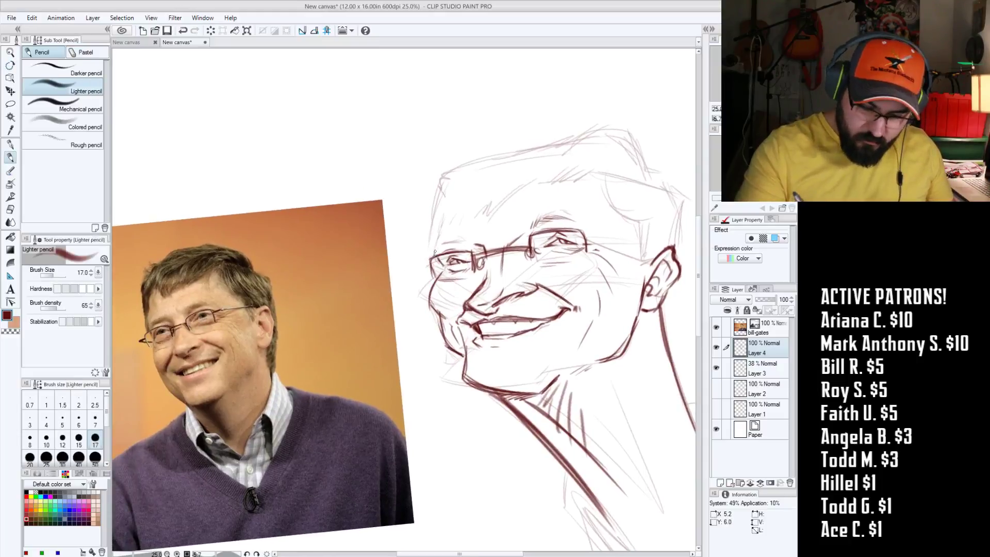
{"action": "left_click_drag", "start_coordinate": [436, 255], "coordinate": [442, 245]}
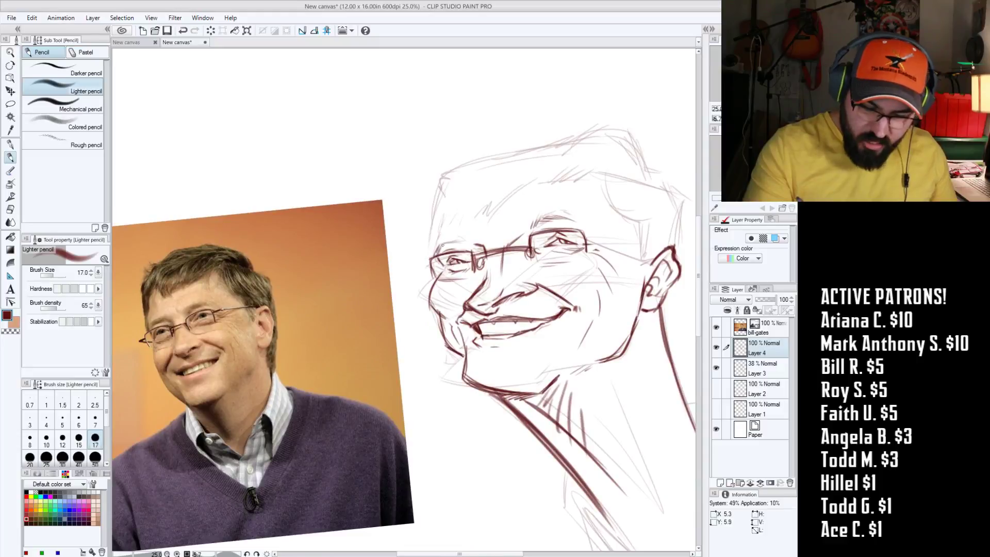
{"action": "mouse_move", "coordinate": [503, 465]}
{"action": "left_mouse_down"}
{"action": "mouse_move", "coordinate": [463, 451]}
{"action": "mouse_move", "coordinate": [486, 460]}
{"action": "left_mouse_up"}
{"action": "mouse_move", "coordinate": [577, 427]}
{"action": "left_mouse_down"}
{"action": "mouse_move", "coordinate": [591, 434]}
{"action": "mouse_move", "coordinate": [565, 415]}
{"action": "mouse_move", "coordinate": [578, 428]}
{"action": "left_mouse_up"}
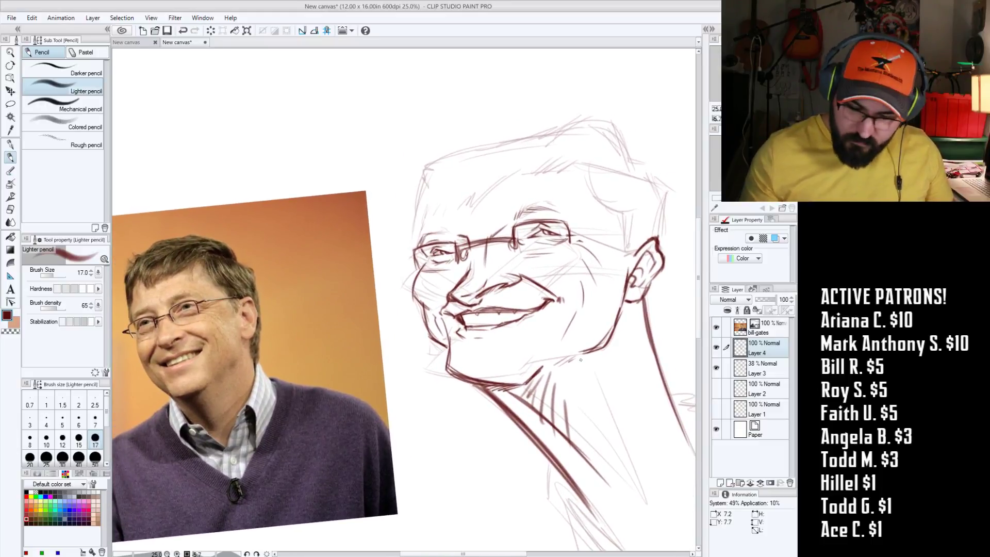
Step: Strengthen the chin and jaw line and draw the glasses arm toward the ear
{"action": "left_click_drag", "start_coordinate": [628, 401], "coordinate": [550, 411]}
{"action": "mouse_move", "coordinate": [523, 214]}
{"action": "left_mouse_down"}
{"action": "mouse_move", "coordinate": [416, 187]}
{"action": "mouse_move", "coordinate": [432, 176]}
{"action": "left_mouse_up"}
{"action": "left_click_drag", "start_coordinate": [326, 341], "coordinate": [345, 321]}
{"action": "left_click_drag", "start_coordinate": [432, 176], "coordinate": [477, 153]}
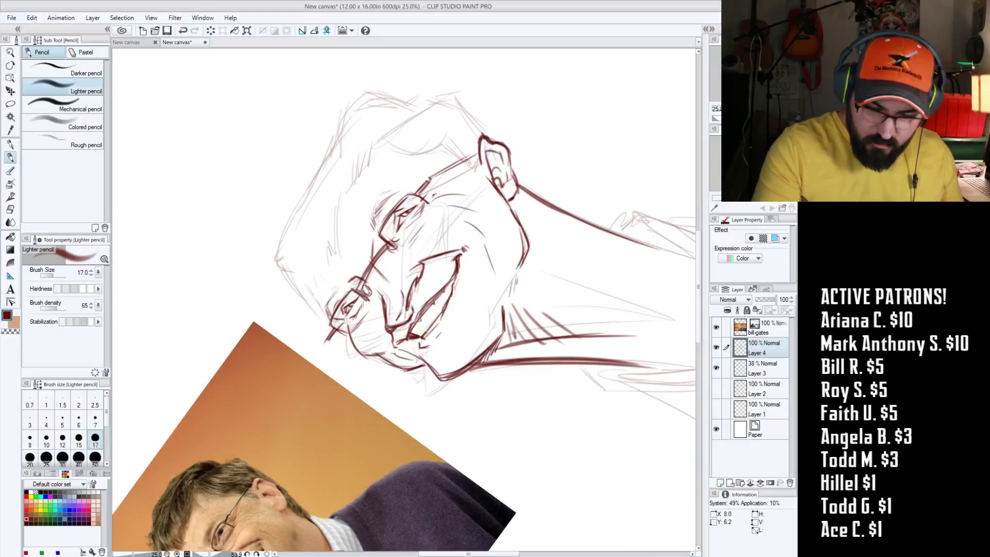
Step: Darken the outer tip of the glasses, discarding a stray stroke across the neck
{"action": "key", "text": "shift+space"}
{"action": "mouse_move", "coordinate": [552, 359]}
{"action": "left_mouse_down"}
{"action": "mouse_move", "coordinate": [522, 431]}
{"action": "mouse_move", "coordinate": [492, 445]}
{"action": "left_mouse_up"}
{"action": "left_click_drag", "start_coordinate": [510, 439], "coordinate": [564, 423]}
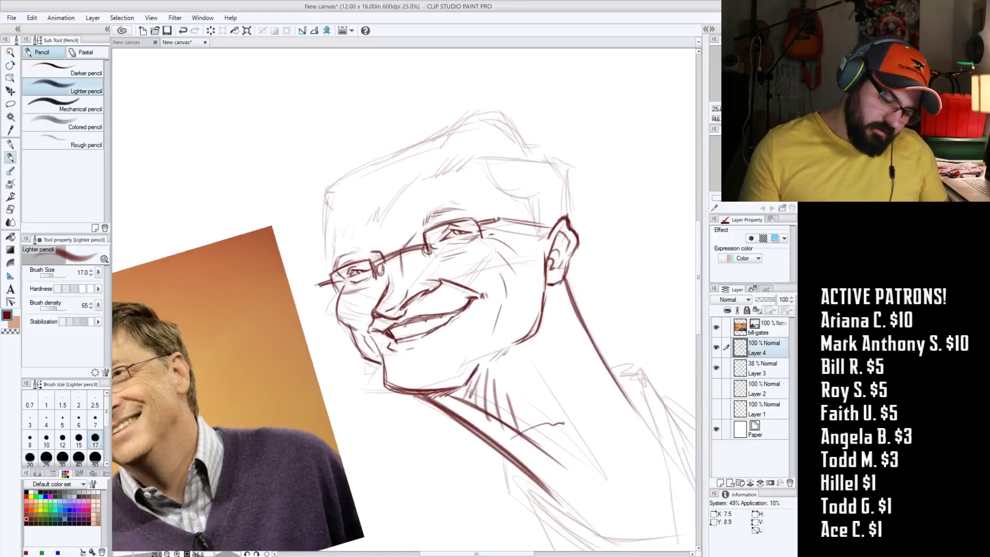
{"action": "key", "text": "ctrl+z"}
{"action": "left_click_drag", "start_coordinate": [510, 478], "coordinate": [587, 466]}
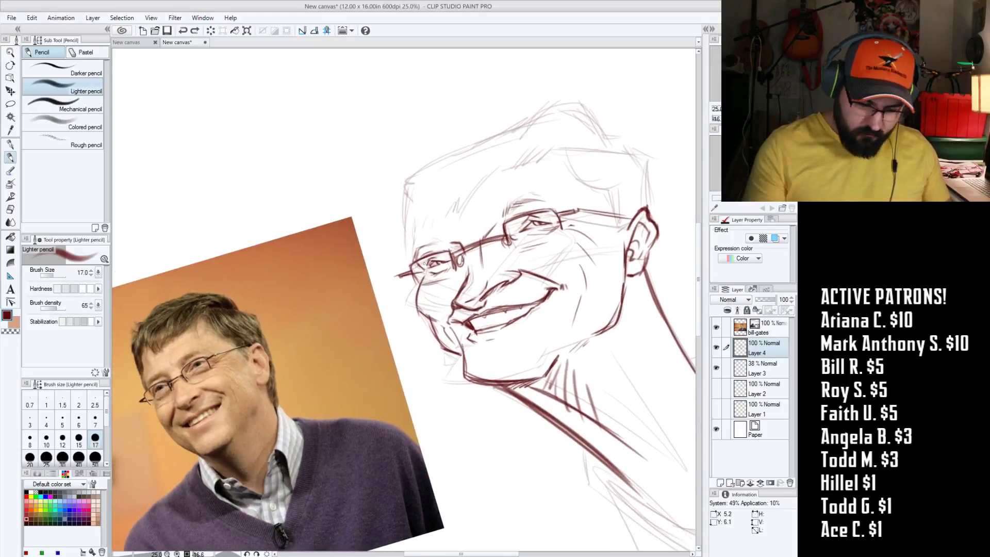
{"action": "left_click_drag", "start_coordinate": [400, 276], "coordinate": [425, 278]}
{"action": "mouse_move", "coordinate": [592, 459]}
{"action": "left_mouse_down"}
{"action": "mouse_move", "coordinate": [576, 453]}
{"action": "mouse_move", "coordinate": [580, 460]}
{"action": "left_mouse_up"}
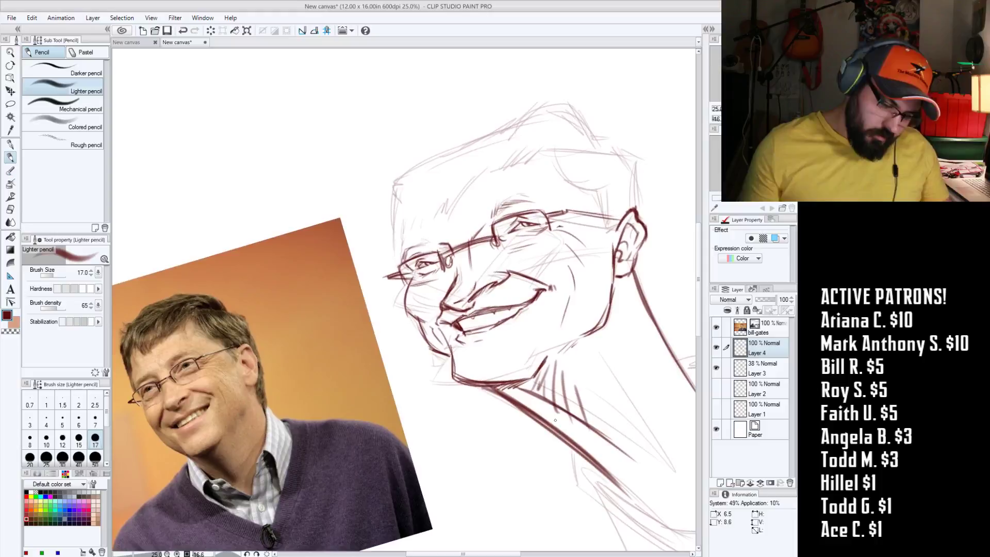
Step: Sketch and darken the head's left edge and the upper-left hair outline
{"action": "mouse_move", "coordinate": [401, 251]}
{"action": "left_mouse_down"}
{"action": "mouse_move", "coordinate": [396, 175]}
{"action": "mouse_move", "coordinate": [401, 214]}
{"action": "left_mouse_up"}
{"action": "mouse_move", "coordinate": [467, 458]}
{"action": "left_mouse_down"}
{"action": "mouse_move", "coordinate": [484, 468]}
{"action": "mouse_move", "coordinate": [527, 445]}
{"action": "mouse_move", "coordinate": [526, 349]}
{"action": "left_mouse_up"}
{"action": "key", "text": "r"}
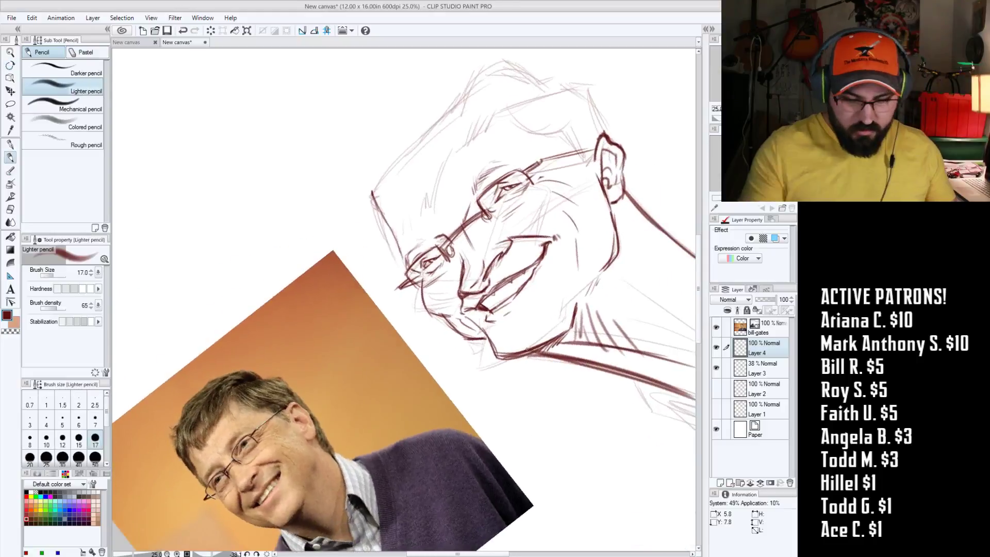
{"action": "mouse_move", "coordinate": [419, 126]}
{"action": "left_mouse_down"}
{"action": "mouse_move", "coordinate": [413, 166]}
{"action": "mouse_move", "coordinate": [401, 168]}
{"action": "mouse_move", "coordinate": [411, 180]}
{"action": "mouse_move", "coordinate": [374, 202]}
{"action": "left_mouse_up"}
{"action": "mouse_move", "coordinate": [521, 291]}
{"action": "left_mouse_down"}
{"action": "mouse_move", "coordinate": [481, 327]}
{"action": "mouse_move", "coordinate": [487, 335]}
{"action": "left_mouse_up"}
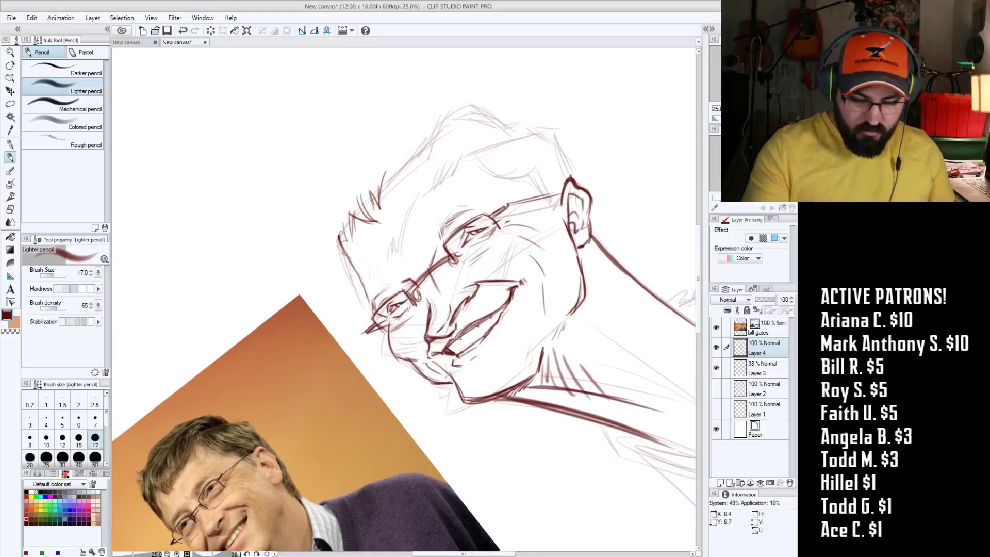
{"action": "left_click_drag", "start_coordinate": [383, 193], "coordinate": [417, 145]}
{"action": "mouse_move", "coordinate": [393, 180]}
{"action": "left_mouse_down"}
{"action": "mouse_move", "coordinate": [439, 125]}
{"action": "mouse_move", "coordinate": [567, 216]}
{"action": "mouse_move", "coordinate": [628, 367]}
{"action": "mouse_move", "coordinate": [603, 360]}
{"action": "left_mouse_up"}
Step: Draw the head's right side down to the temple with hair strokes curving outward
{"action": "key", "text": "r"}
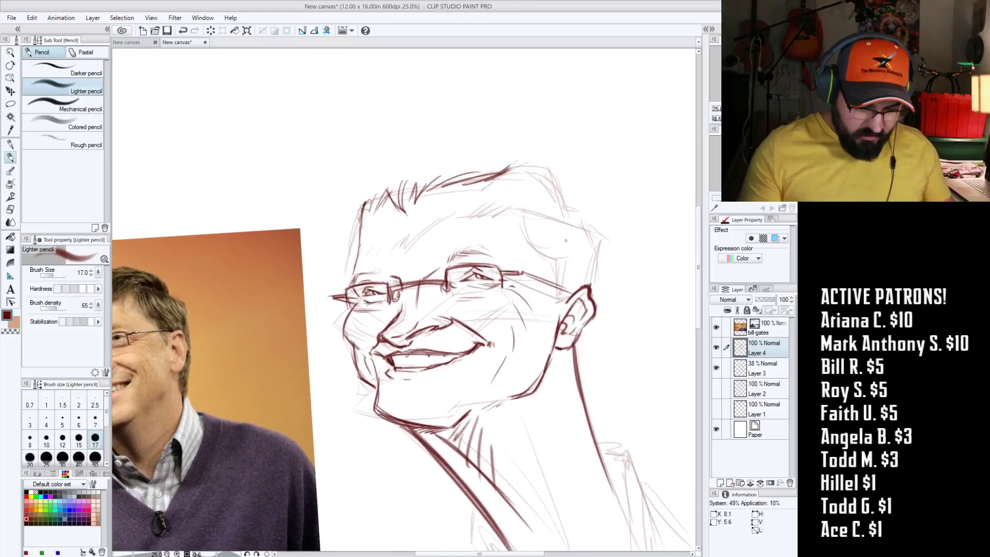
{"action": "mouse_move", "coordinate": [512, 168]}
{"action": "left_mouse_down"}
{"action": "mouse_move", "coordinate": [507, 190]}
{"action": "mouse_move", "coordinate": [521, 226]}
{"action": "left_mouse_up"}
{"action": "mouse_move", "coordinate": [509, 191]}
{"action": "left_mouse_down"}
{"action": "mouse_move", "coordinate": [541, 248]}
{"action": "mouse_move", "coordinate": [534, 234]}
{"action": "mouse_move", "coordinate": [565, 224]}
{"action": "left_mouse_up"}
{"action": "mouse_move", "coordinate": [518, 208]}
{"action": "left_mouse_down"}
{"action": "mouse_move", "coordinate": [565, 224]}
{"action": "mouse_move", "coordinate": [576, 277]}
{"action": "mouse_move", "coordinate": [590, 262]}
{"action": "left_mouse_up"}
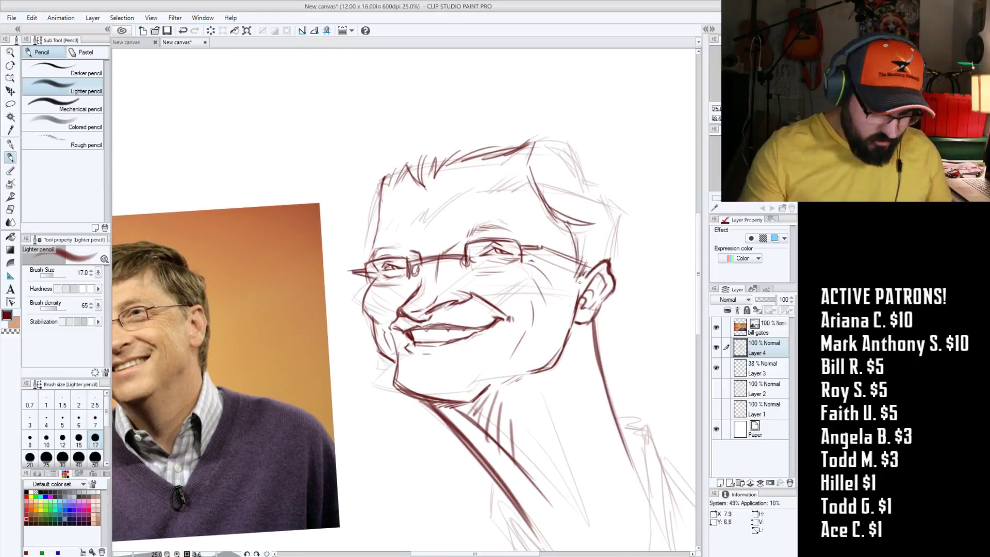
{"action": "mouse_move", "coordinate": [567, 320]}
{"action": "left_mouse_down"}
{"action": "mouse_move", "coordinate": [594, 332]}
{"action": "mouse_move", "coordinate": [601, 350]}
{"action": "left_mouse_up"}
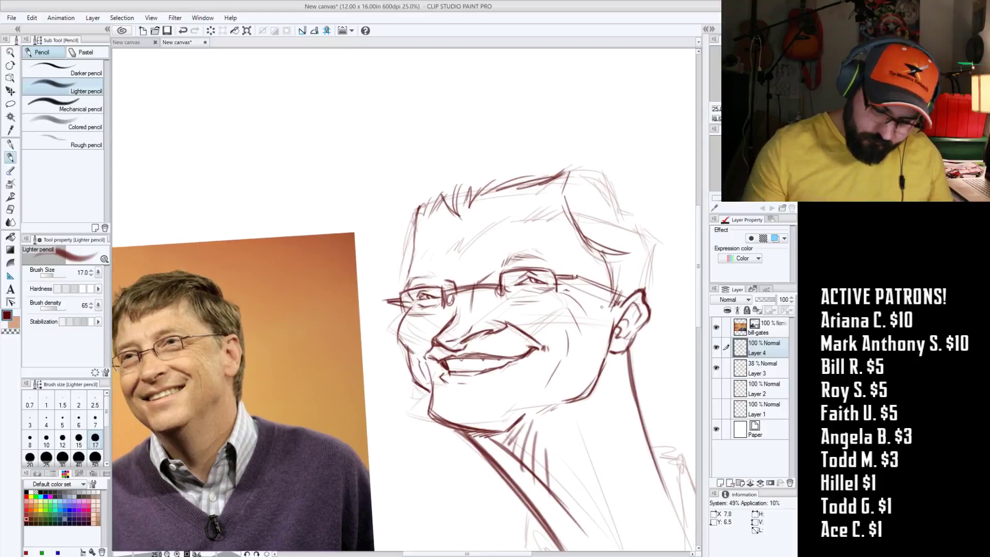
{"action": "left_click_drag", "start_coordinate": [419, 179], "coordinate": [448, 171]}
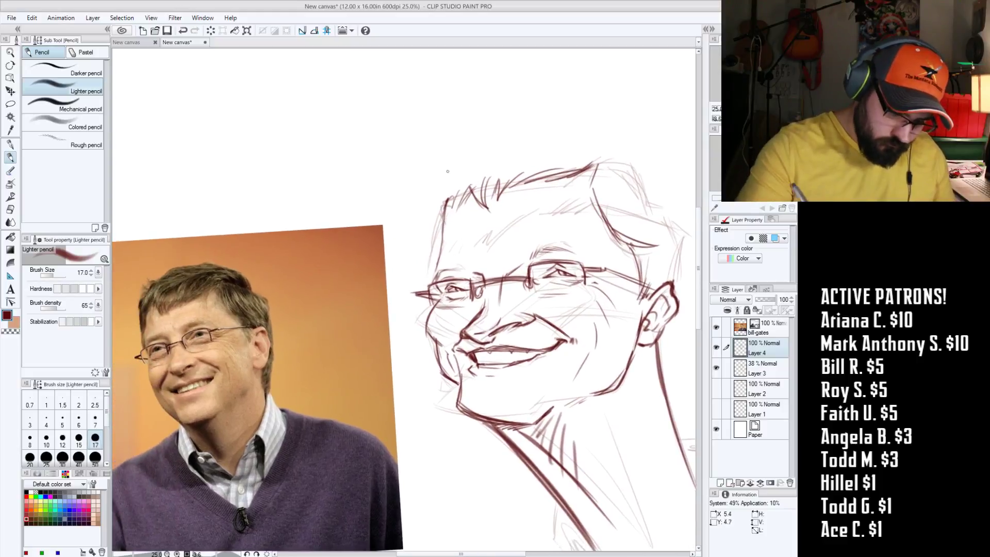
Step: Redraw the hair's left outline with strokes rising from the head's left edge
{"action": "mouse_move", "coordinate": [440, 233]}
{"action": "left_mouse_down"}
{"action": "mouse_move", "coordinate": [449, 178]}
{"action": "mouse_move", "coordinate": [480, 153]}
{"action": "left_mouse_up"}
{"action": "key", "text": "r"}
{"action": "mouse_move", "coordinate": [468, 435]}
{"action": "left_mouse_down"}
{"action": "mouse_move", "coordinate": [562, 373]}
{"action": "mouse_move", "coordinate": [577, 324]}
{"action": "left_mouse_up"}
{"action": "mouse_move", "coordinate": [356, 188]}
{"action": "left_mouse_down"}
{"action": "mouse_move", "coordinate": [427, 278]}
{"action": "mouse_move", "coordinate": [390, 243]}
{"action": "mouse_move", "coordinate": [424, 155]}
{"action": "left_mouse_up"}
{"action": "left_click_drag", "start_coordinate": [462, 216], "coordinate": [485, 195]}
{"action": "left_click_drag", "start_coordinate": [498, 98], "coordinate": [492, 97]}
{"action": "mouse_move", "coordinate": [476, 102]}
{"action": "left_mouse_down"}
{"action": "mouse_move", "coordinate": [445, 136]}
{"action": "mouse_move", "coordinate": [418, 203]}
{"action": "left_mouse_up"}
{"action": "mouse_move", "coordinate": [518, 312]}
{"action": "left_mouse_down"}
{"action": "mouse_move", "coordinate": [494, 324]}
{"action": "mouse_move", "coordinate": [436, 249]}
{"action": "mouse_move", "coordinate": [415, 271]}
{"action": "left_mouse_up"}
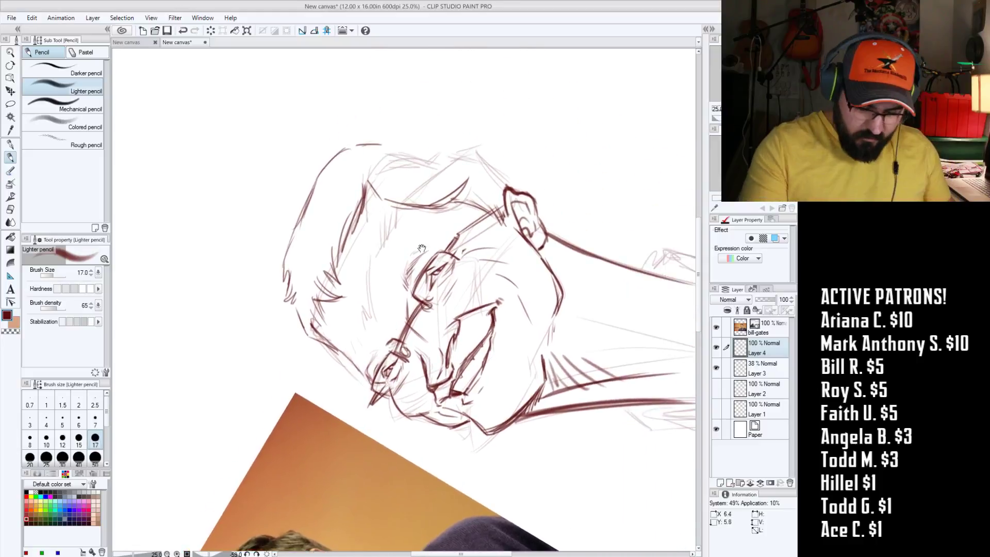
Step: Outline the top of the head and add strokes by the hairline and behind the ear
{"action": "mouse_move", "coordinate": [387, 150]}
{"action": "left_mouse_down"}
{"action": "mouse_move", "coordinate": [435, 126]}
{"action": "mouse_move", "coordinate": [417, 133]}
{"action": "mouse_move", "coordinate": [469, 142]}
{"action": "left_mouse_up"}
{"action": "mouse_move", "coordinate": [505, 187]}
{"action": "left_mouse_down"}
{"action": "mouse_move", "coordinate": [471, 117]}
{"action": "mouse_move", "coordinate": [450, 138]}
{"action": "left_mouse_up"}
{"action": "mouse_move", "coordinate": [393, 80]}
{"action": "left_mouse_down"}
{"action": "mouse_move", "coordinate": [452, 119]}
{"action": "mouse_move", "coordinate": [412, 101]}
{"action": "mouse_move", "coordinate": [514, 195]}
{"action": "left_mouse_up"}
{"action": "left_click_drag", "start_coordinate": [485, 156], "coordinate": [525, 200]}
{"action": "left_click_drag", "start_coordinate": [488, 169], "coordinate": [515, 195]}
{"action": "left_click_drag", "start_coordinate": [499, 311], "coordinate": [585, 264]}
{"action": "left_click_drag", "start_coordinate": [447, 300], "coordinate": [408, 433]}
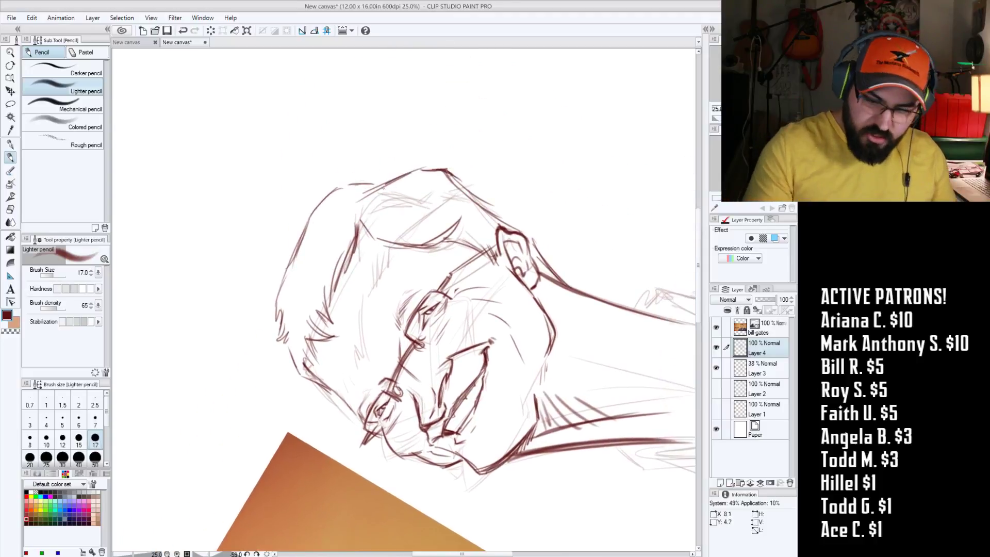
{"action": "left_click_drag", "start_coordinate": [379, 187], "coordinate": [426, 165]}
Step: Draw a line across the ear and add short strokes along the right hair edge
{"action": "key", "text": "shift+space"}
{"action": "left_click_drag", "start_coordinate": [594, 216], "coordinate": [568, 425]}
{"action": "mouse_move", "coordinate": [430, 393]}
{"action": "left_mouse_down"}
{"action": "mouse_move", "coordinate": [478, 365]}
{"action": "mouse_move", "coordinate": [541, 341]}
{"action": "left_mouse_up"}
{"action": "left_click_drag", "start_coordinate": [483, 428], "coordinate": [593, 355]}
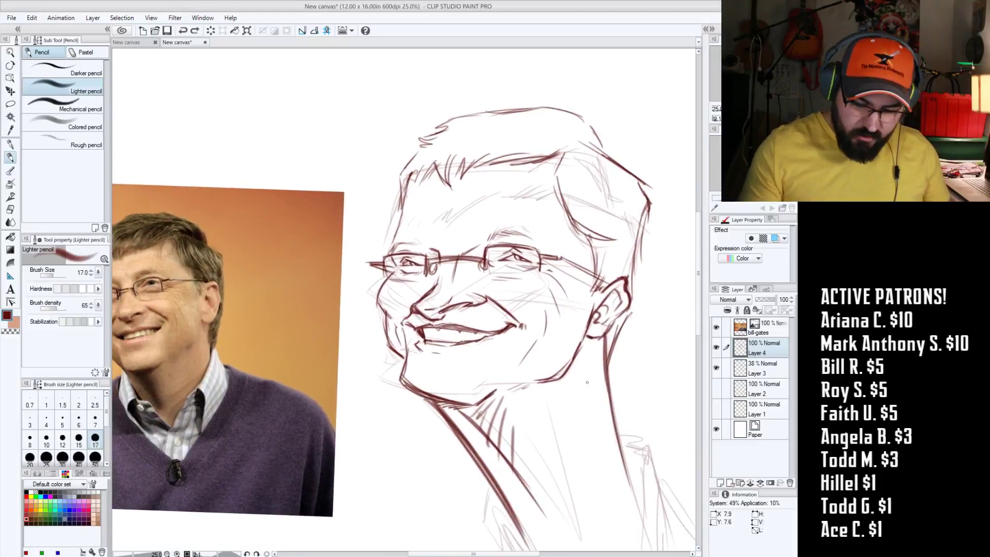
{"action": "left_click_drag", "start_coordinate": [594, 149], "coordinate": [625, 179]}
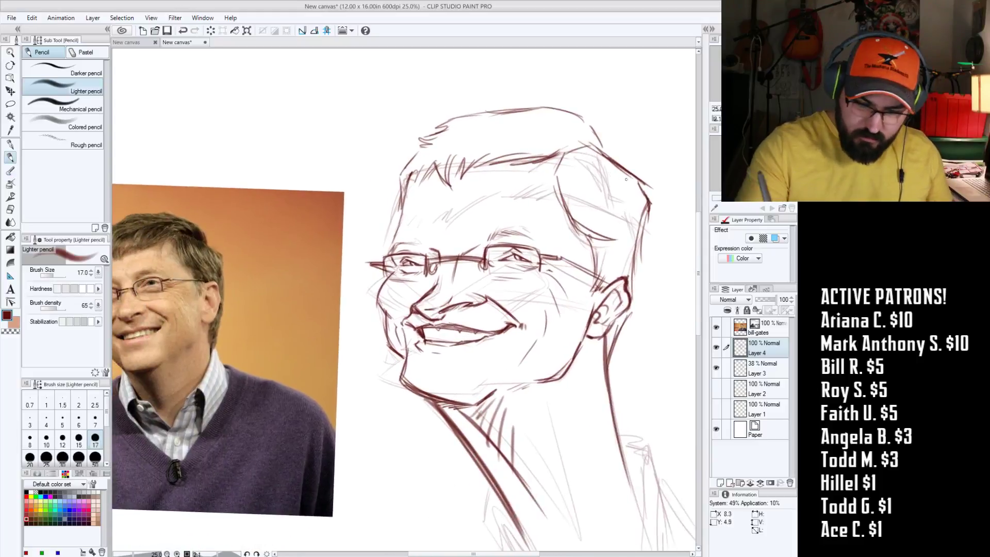
{"action": "left_click_drag", "start_coordinate": [647, 201], "coordinate": [635, 220]}
{"action": "left_click_drag", "start_coordinate": [648, 205], "coordinate": [629, 255]}
Step: With the Lighter pencil, draw the first shoulder and collar line
{"action": "left_click_drag", "start_coordinate": [614, 400], "coordinate": [577, 356]}
{"action": "key", "text": "shift+space"}
{"action": "left_click_drag", "start_coordinate": [576, 427], "coordinate": [593, 402]}
{"action": "scroll", "coordinate": [593, 401], "scroll_direction": "down", "scroll_amount": 2}
{"action": "left_click_drag", "start_coordinate": [610, 473], "coordinate": [570, 424]}
{"action": "scroll", "coordinate": [569, 426], "scroll_direction": "up", "scroll_amount": 2}
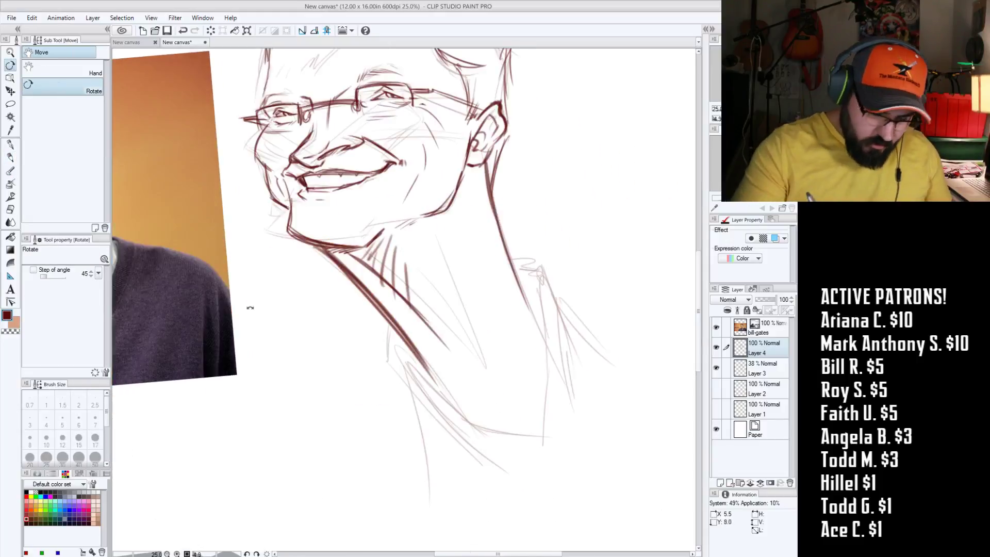
{"action": "left_click", "coordinate": [10, 157]}
{"action": "mouse_move", "coordinate": [430, 371]}
{"action": "left_mouse_down"}
{"action": "mouse_move", "coordinate": [456, 411]}
{"action": "mouse_move", "coordinate": [538, 435]}
{"action": "mouse_move", "coordinate": [543, 352]}
{"action": "mouse_move", "coordinate": [517, 284]}
{"action": "left_mouse_up"}
Step: At brush size 25, draw the collar's right edge and left shoulder, then zoom out to 12.5%
{"action": "key", "text": "]"}
{"action": "key", "text": "]"}
{"action": "mouse_move", "coordinate": [540, 406]}
{"action": "left_mouse_down"}
{"action": "mouse_move", "coordinate": [552, 326]}
{"action": "mouse_move", "coordinate": [568, 383]}
{"action": "mouse_move", "coordinate": [564, 327]}
{"action": "mouse_move", "coordinate": [514, 259]}
{"action": "left_mouse_up"}
{"action": "mouse_move", "coordinate": [446, 392]}
{"action": "left_mouse_down"}
{"action": "mouse_move", "coordinate": [408, 378]}
{"action": "mouse_move", "coordinate": [473, 472]}
{"action": "mouse_move", "coordinate": [408, 374]}
{"action": "left_mouse_up"}
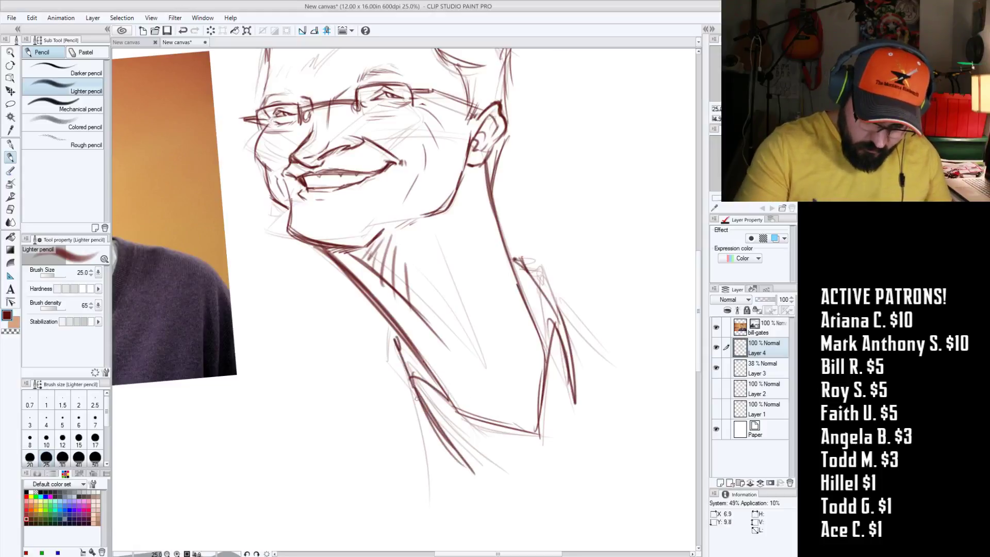
{"action": "key", "text": "ctrl+minus"}
{"action": "left_click_drag", "start_coordinate": [589, 426], "coordinate": [657, 396]}
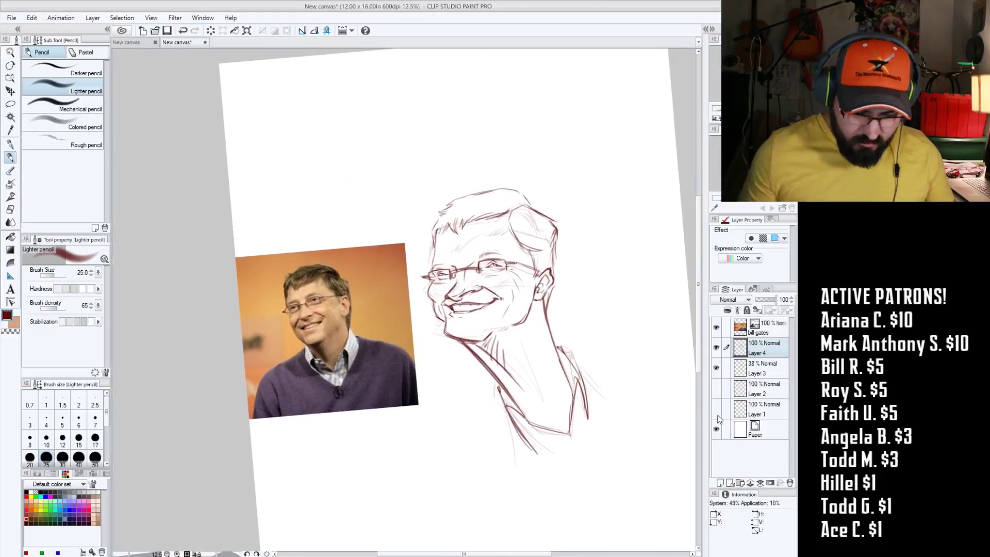
Step: On a new layer, spray soft reddish airbrush shading over the face, jaw and neck
{"action": "left_click", "coordinate": [720, 483]}
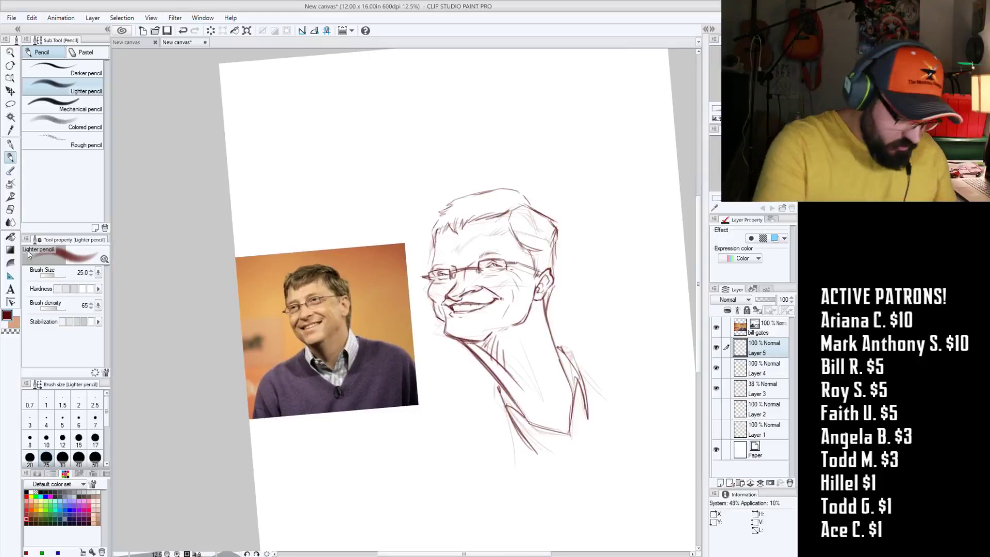
{"action": "left_click", "coordinate": [11, 183]}
{"action": "key", "text": "bracketright"}
{"action": "key", "text": "bracketright"}
{"action": "mouse_move", "coordinate": [443, 235]}
{"action": "left_mouse_down"}
{"action": "mouse_move", "coordinate": [468, 203]}
{"action": "mouse_move", "coordinate": [516, 330]}
{"action": "mouse_move", "coordinate": [526, 216]}
{"action": "mouse_move", "coordinate": [536, 237]}
{"action": "mouse_move", "coordinate": [490, 225]}
{"action": "mouse_move", "coordinate": [492, 294]}
{"action": "left_mouse_up"}
{"action": "key", "text": "bracketright"}
{"action": "mouse_move", "coordinate": [467, 345]}
{"action": "left_mouse_down"}
{"action": "mouse_move", "coordinate": [475, 337]}
{"action": "mouse_move", "coordinate": [553, 441]}
{"action": "left_mouse_up"}
{"action": "mouse_move", "coordinate": [493, 330]}
{"action": "left_mouse_down"}
{"action": "mouse_move", "coordinate": [555, 439]}
{"action": "mouse_move", "coordinate": [549, 390]}
{"action": "mouse_move", "coordinate": [568, 431]}
{"action": "mouse_move", "coordinate": [567, 402]}
{"action": "left_mouse_up"}
{"action": "key", "text": "ctrl+z"}
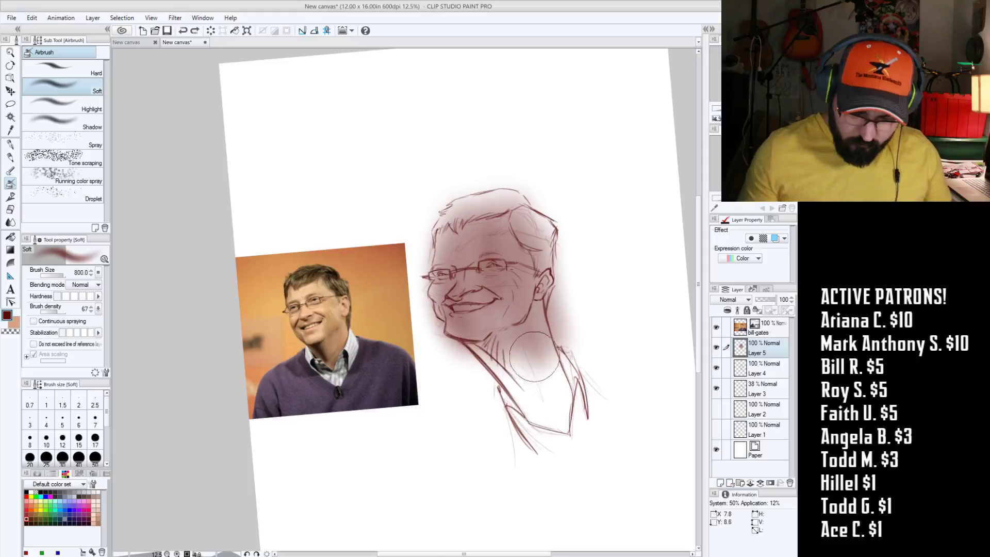
Step: Retry the neck shading with a larger airbrush, then undo the shading and the added layer
{"action": "key", "text": "bracketright"}
{"action": "key", "text": "bracketright"}
{"action": "key", "text": "bracketright"}
{"action": "mouse_move", "coordinate": [489, 350]}
{"action": "left_mouse_down"}
{"action": "mouse_move", "coordinate": [541, 414]}
{"action": "mouse_move", "coordinate": [563, 408]}
{"action": "mouse_move", "coordinate": [528, 285]}
{"action": "mouse_move", "coordinate": [525, 441]}
{"action": "mouse_move", "coordinate": [586, 420]}
{"action": "left_mouse_up"}
{"action": "key", "text": "ctrl+z"}
{"action": "key", "text": "bracketright"}
{"action": "key", "text": "bracketright"}
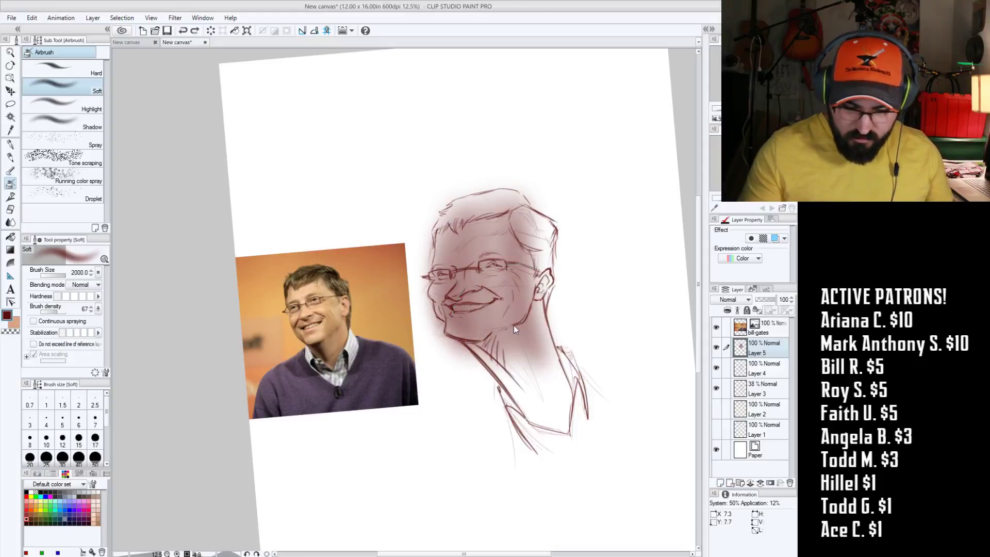
{"action": "key", "text": "ctrl+z"}
{"action": "key", "text": "ctrl+z"}
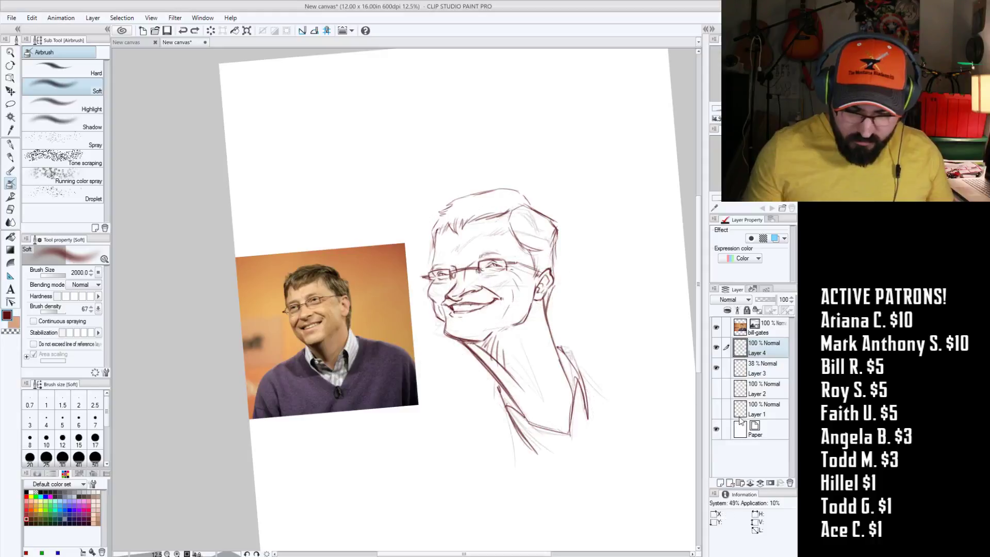
{"action": "key", "text": "ctrl+z"}
Step: On a fresh layer, spray a soft reddish tone around the head at size 2000 and compare it
{"action": "left_click", "coordinate": [719, 483]}
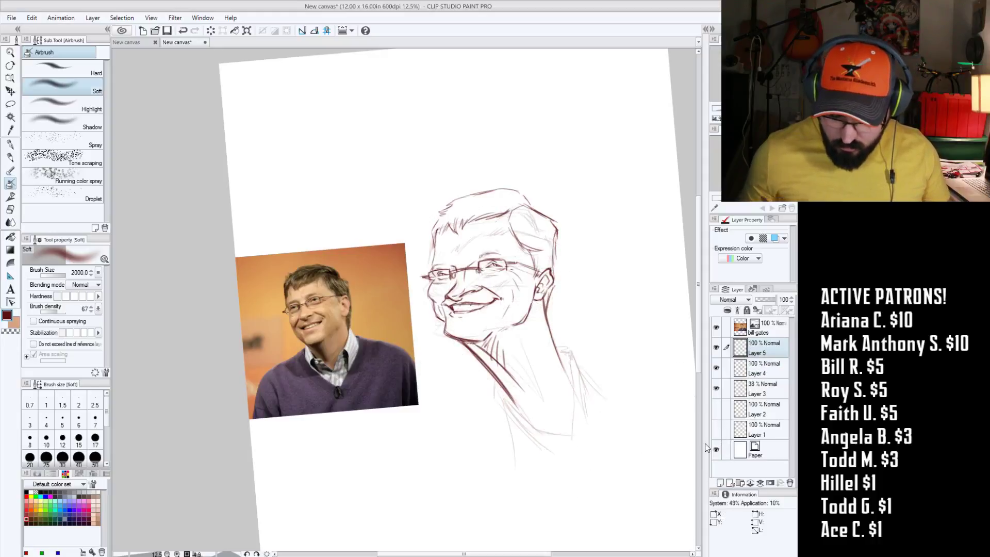
{"action": "left_click", "coordinate": [583, 434]}
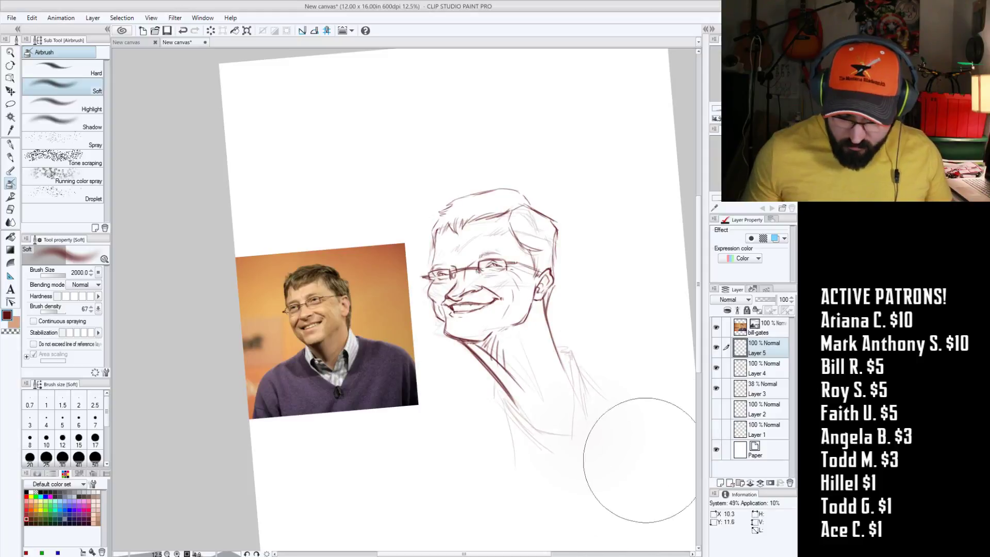
{"action": "left_click", "coordinate": [720, 482]}
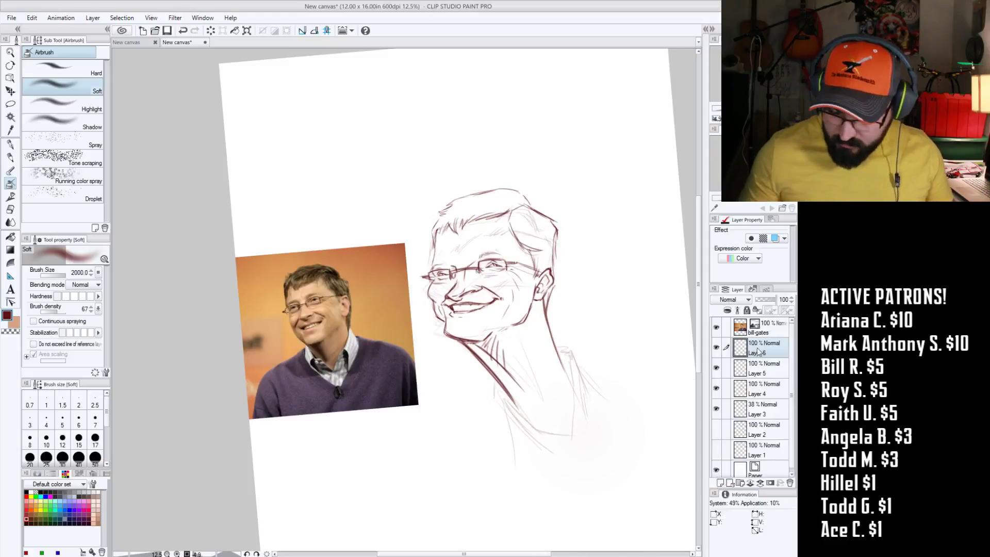
{"action": "mouse_move", "coordinate": [473, 272]}
{"action": "left_mouse_down"}
{"action": "mouse_move", "coordinate": [452, 206]}
{"action": "mouse_move", "coordinate": [447, 271]}
{"action": "mouse_move", "coordinate": [470, 325]}
{"action": "mouse_move", "coordinate": [531, 390]}
{"action": "mouse_move", "coordinate": [557, 363]}
{"action": "mouse_move", "coordinate": [516, 285]}
{"action": "mouse_move", "coordinate": [504, 230]}
{"action": "mouse_move", "coordinate": [522, 212]}
{"action": "mouse_move", "coordinate": [538, 238]}
{"action": "mouse_move", "coordinate": [536, 328]}
{"action": "left_mouse_up"}
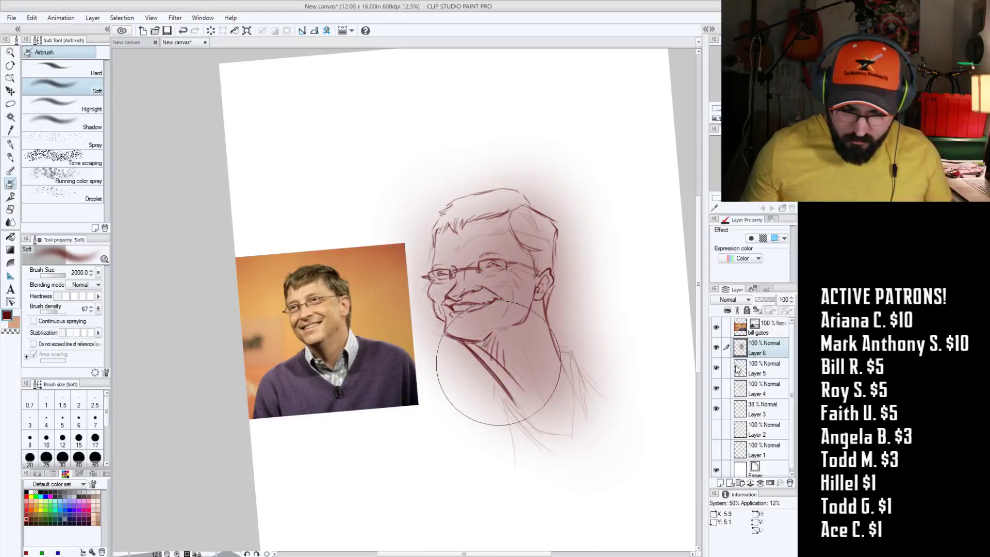
{"action": "left_click", "coordinate": [716, 346]}
{"action": "left_click", "coordinate": [716, 347]}
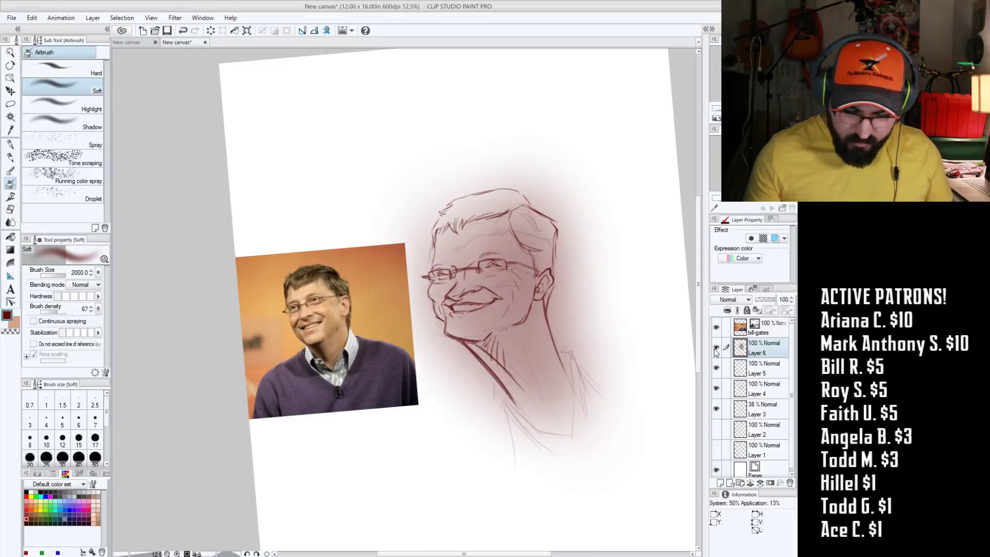
Step: Shrink the airbrush to a small size and check the shading against the line art
{"action": "key", "text": "bracketleft"}
{"action": "key", "text": "bracketleft"}
{"action": "key", "text": "bracketleft"}
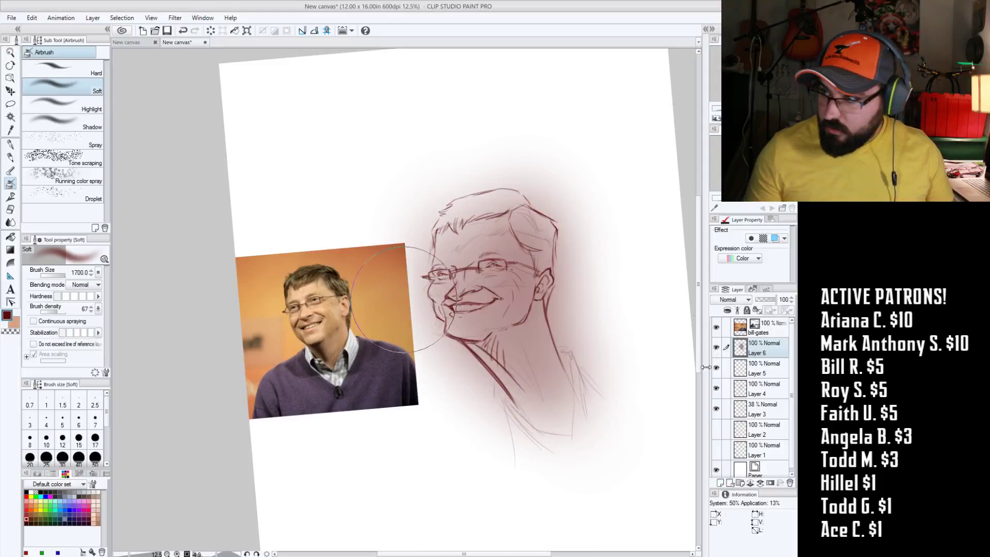
{"action": "key", "text": "bracketleft"}
{"action": "key", "text": "bracketleft"}
{"action": "key", "text": "bracketleft"}
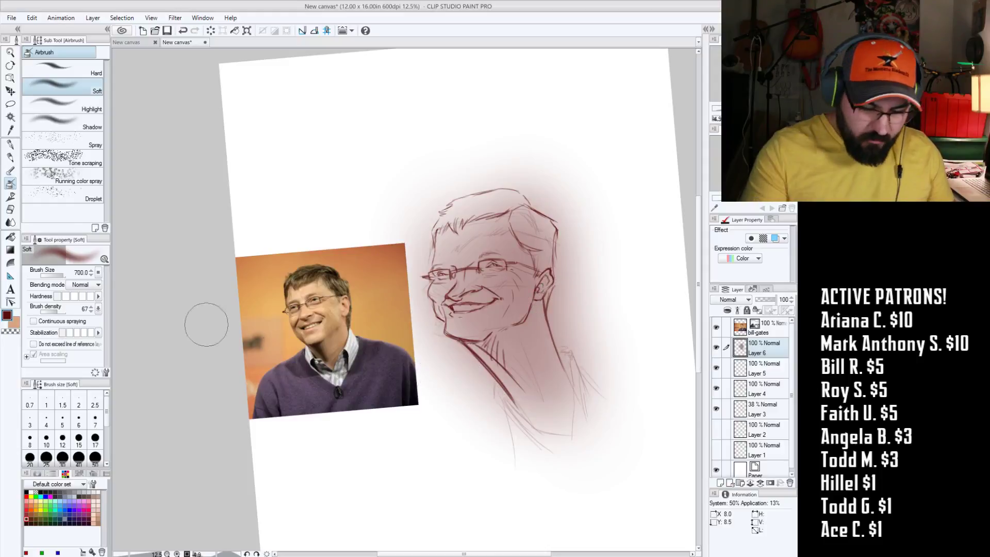
{"action": "key", "text": "bracketleft"}
{"action": "key", "text": "bracketleft"}
{"action": "key", "text": "bracketleft"}
{"action": "key", "text": "bracketleft"}
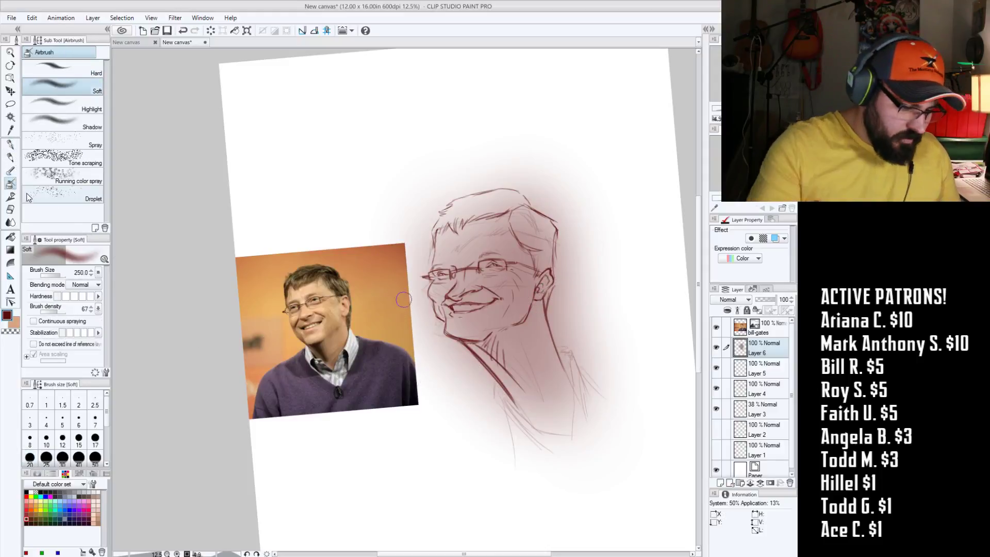
{"action": "key", "text": "bracketleft"}
{"action": "key", "text": "bracketleft"}
{"action": "key", "text": "bracketleft"}
{"action": "key", "text": "bracketleft"}
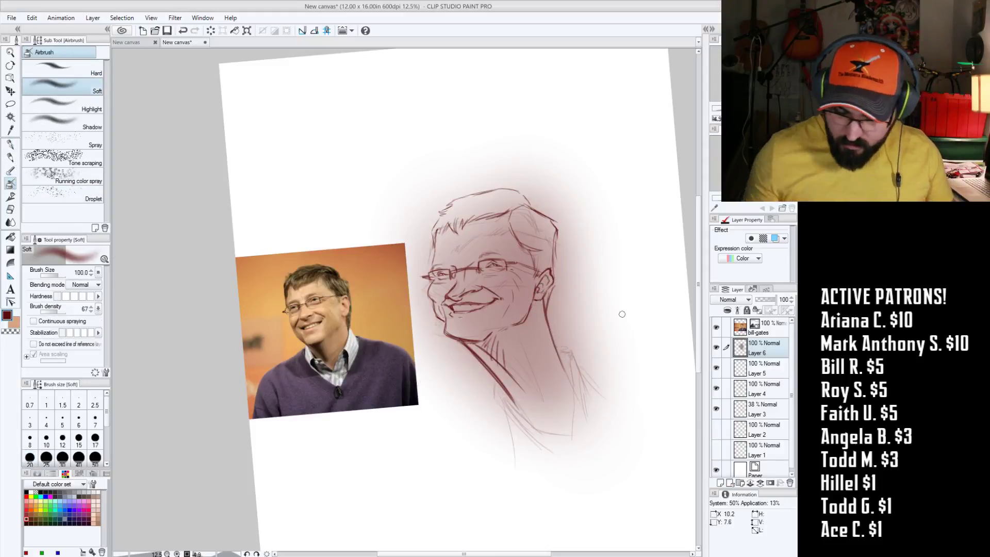
{"action": "left_click", "coordinate": [717, 389]}
{"action": "left_click", "coordinate": [717, 389]}
{"action": "left_click", "coordinate": [766, 393]}
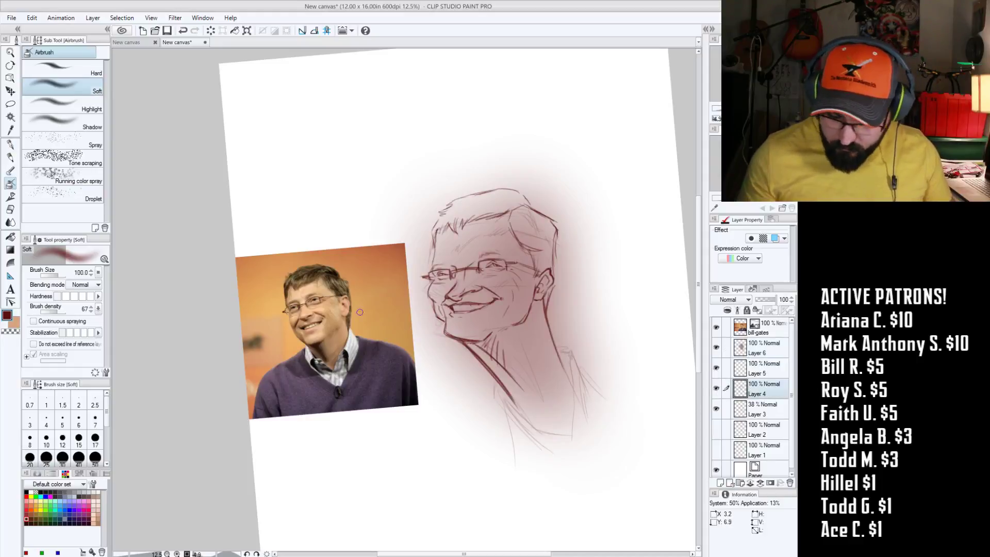
Step: Redraw the jaw, both collar lines and the shirt front darker with the Lighter pencil
{"action": "left_click", "coordinate": [11, 157]}
{"action": "key", "text": "bracketright"}
{"action": "key", "text": "bracketright"}
{"action": "key", "text": "bracketright"}
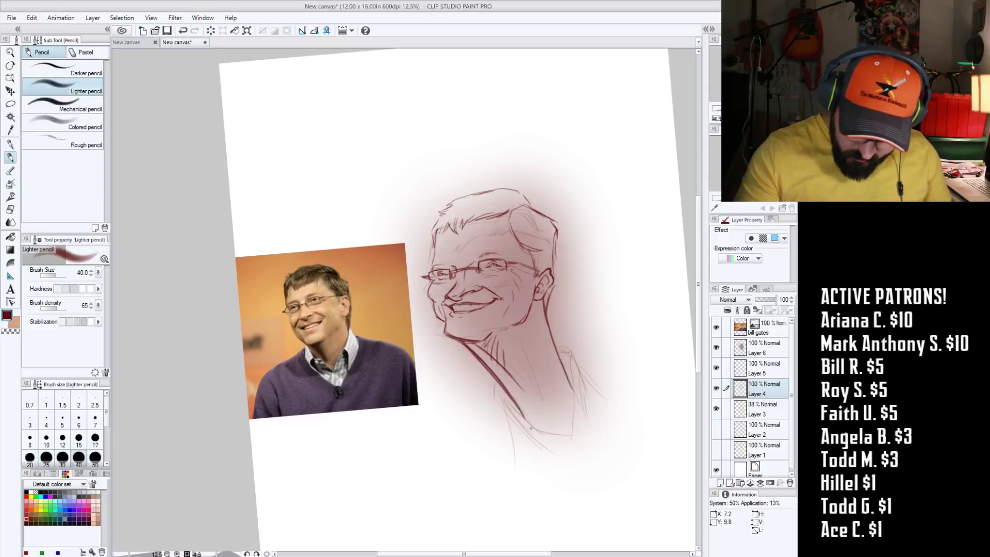
{"action": "left_click_drag", "start_coordinate": [535, 426], "coordinate": [568, 435]}
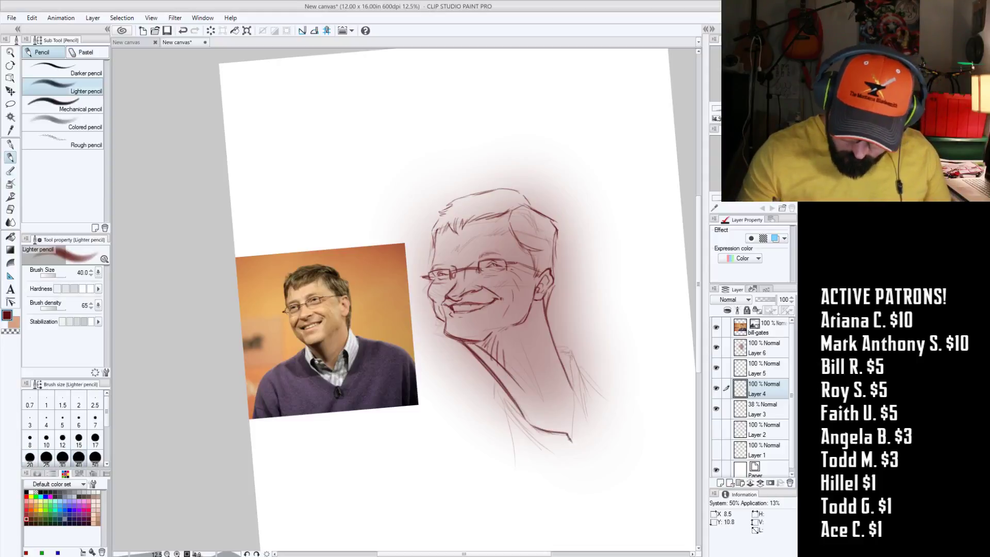
{"action": "mouse_move", "coordinate": [568, 362]}
{"action": "left_mouse_down"}
{"action": "mouse_move", "coordinate": [573, 406]}
{"action": "mouse_move", "coordinate": [591, 413]}
{"action": "left_mouse_up"}
{"action": "mouse_move", "coordinate": [586, 387]}
{"action": "left_mouse_down"}
{"action": "mouse_move", "coordinate": [590, 403]}
{"action": "mouse_move", "coordinate": [566, 344]}
{"action": "left_mouse_up"}
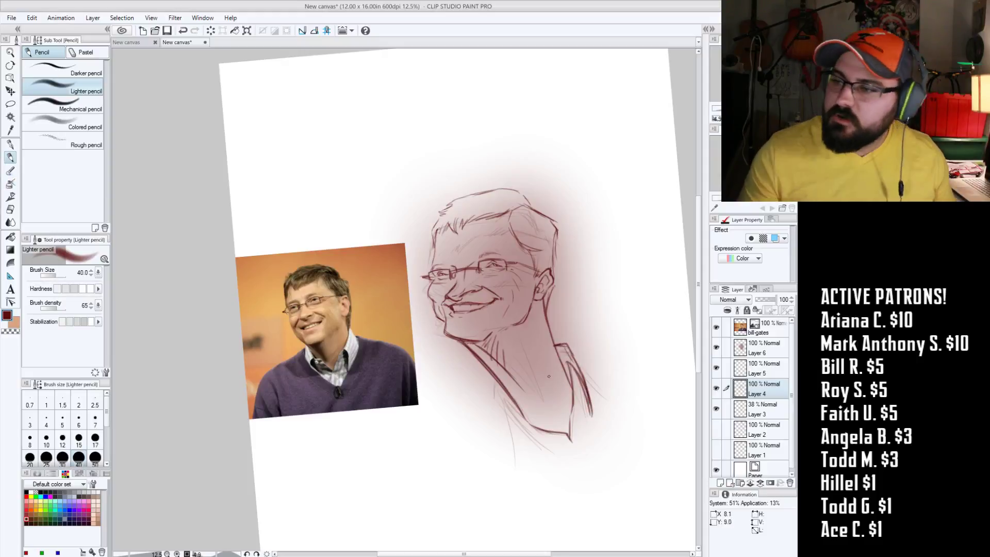
{"action": "left_click_drag", "start_coordinate": [516, 410], "coordinate": [546, 451]}
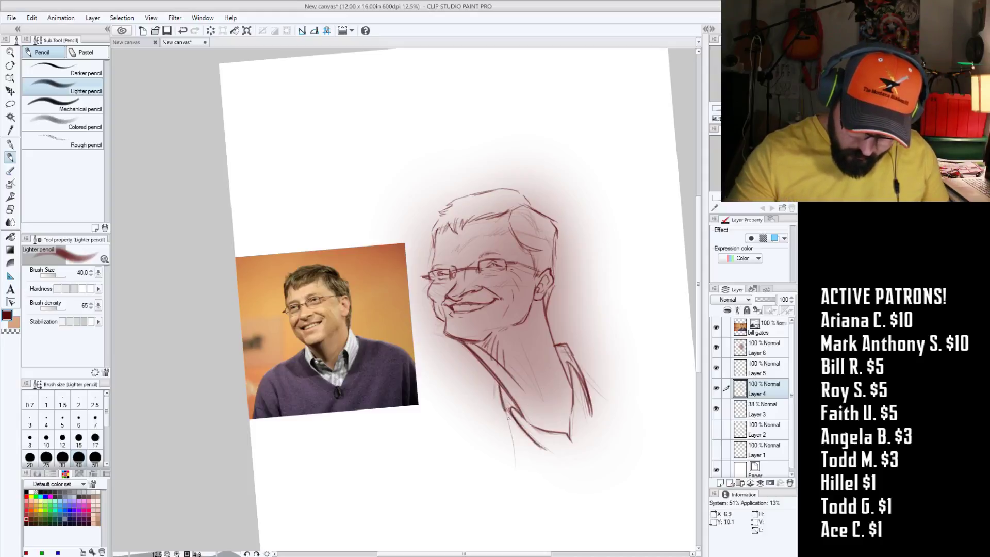
{"action": "left_click_drag", "start_coordinate": [504, 411], "coordinate": [537, 443]}
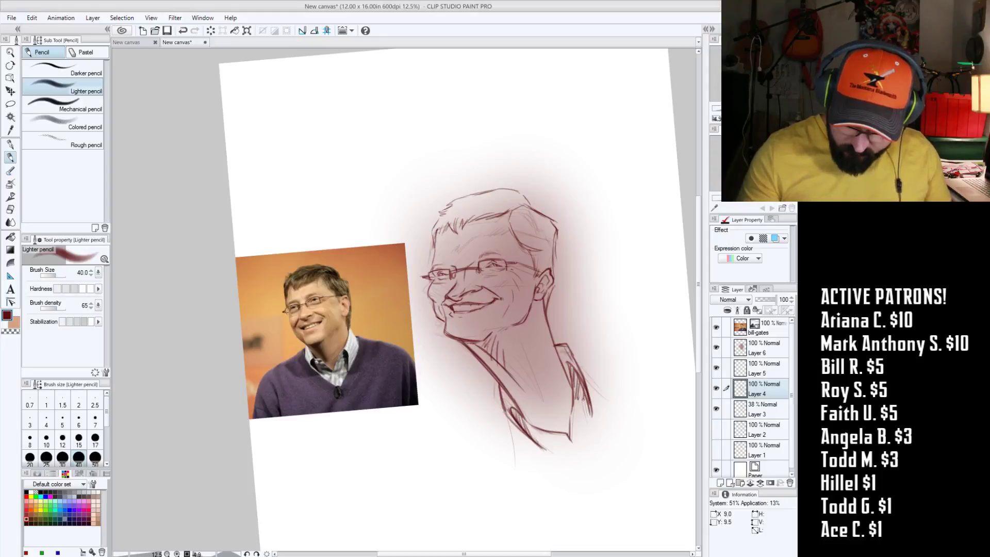
{"action": "left_click_drag", "start_coordinate": [579, 389], "coordinate": [590, 461]}
{"action": "left_click_drag", "start_coordinate": [530, 429], "coordinate": [569, 442]}
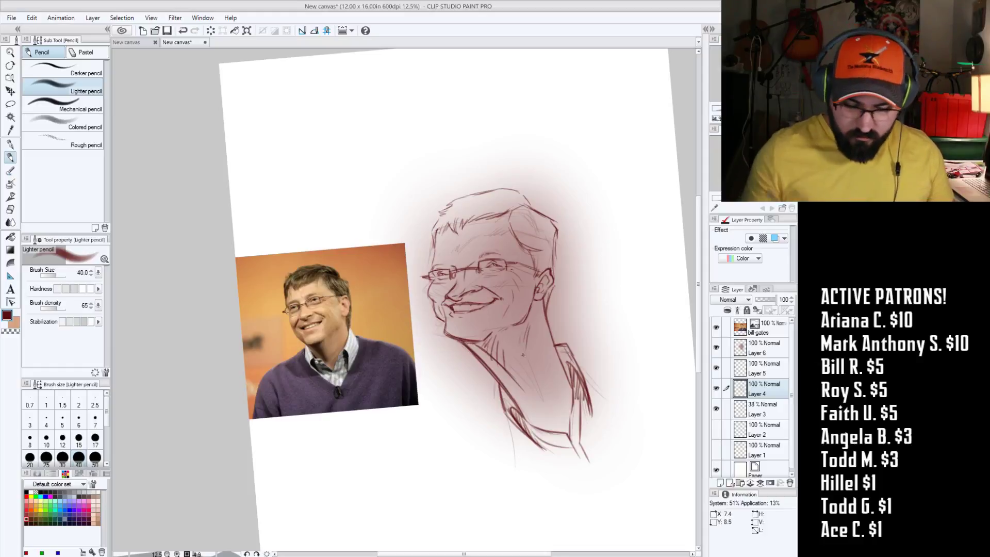
Step: Compare the airbrushed tone layer by toggling its visibility, and frame the face
{"action": "left_click", "coordinate": [762, 348]}
{"action": "left_click", "coordinate": [715, 348]}
{"action": "left_click", "coordinate": [716, 348]}
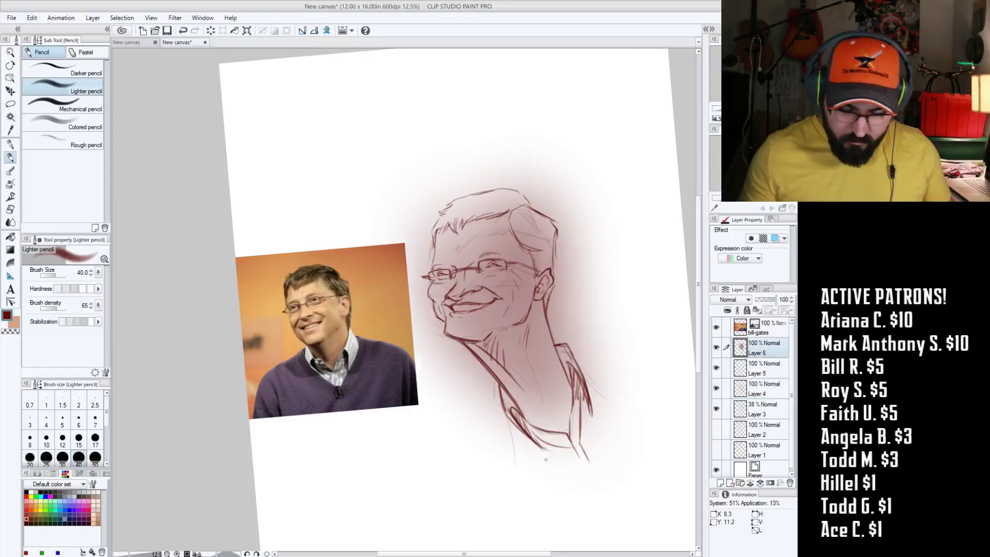
{"action": "scroll", "coordinate": [618, 367], "scroll_direction": "up", "scroll_amount": 2}
{"action": "left_click_drag", "start_coordinate": [481, 356], "coordinate": [661, 418]}
{"action": "left_click_drag", "start_coordinate": [601, 406], "coordinate": [582, 410]}
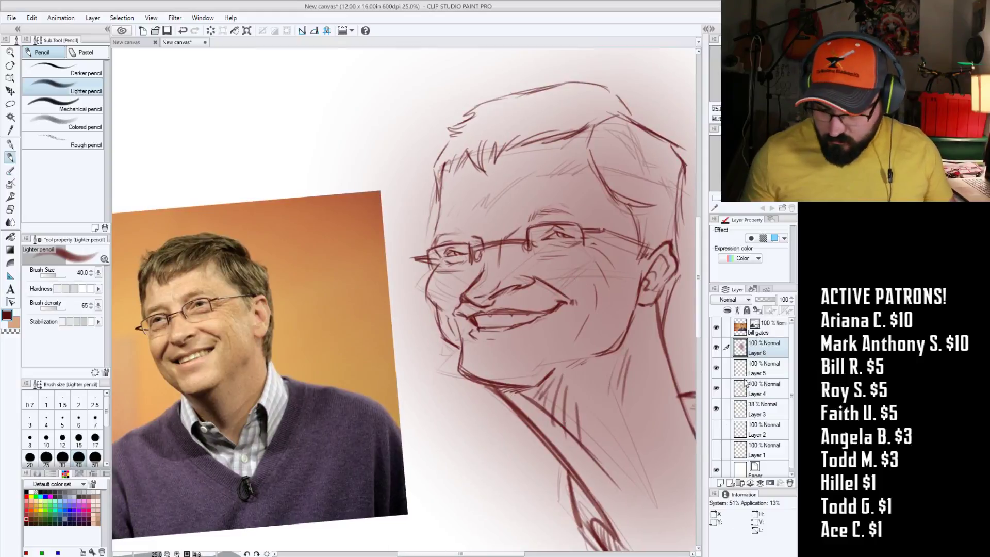
Step: Merge the tone and line art into Layer 4 and hide Layer 3's construction lines
{"action": "left_click", "coordinate": [716, 368]}
{"action": "left_click", "coordinate": [716, 368]}
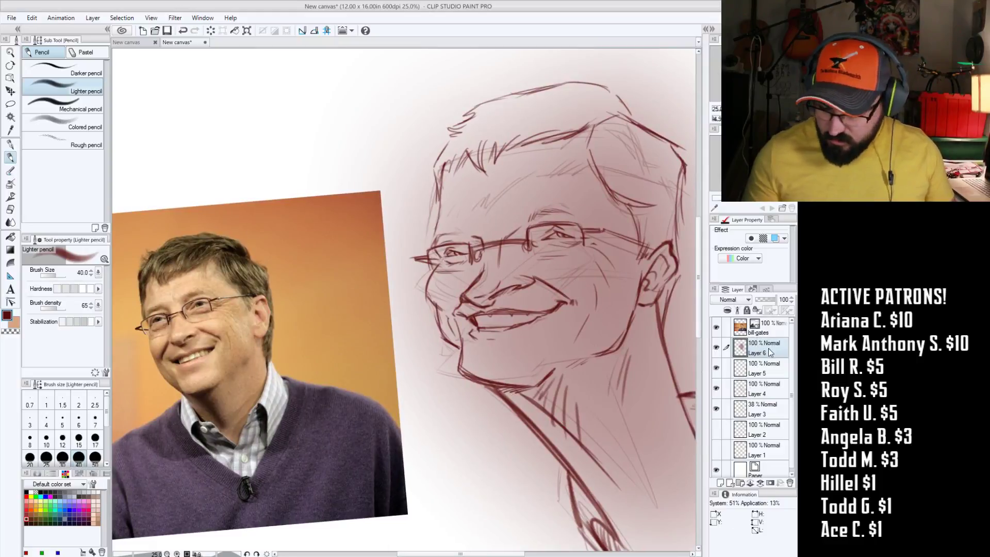
{"action": "left_click", "coordinate": [761, 484]}
{"action": "left_click", "coordinate": [760, 485]}
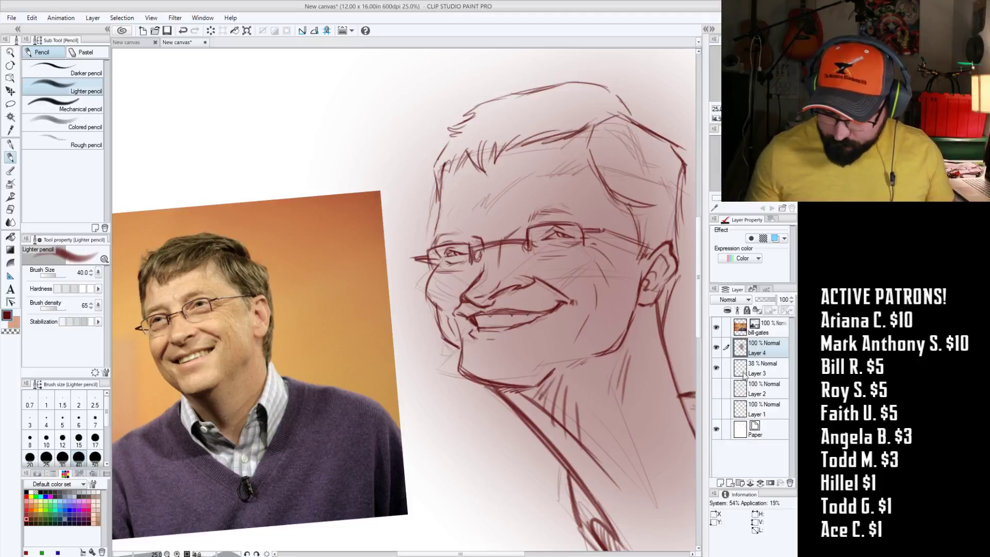
{"action": "left_click", "coordinate": [716, 348]}
{"action": "left_click", "coordinate": [716, 348]}
{"action": "left_click", "coordinate": [716, 368]}
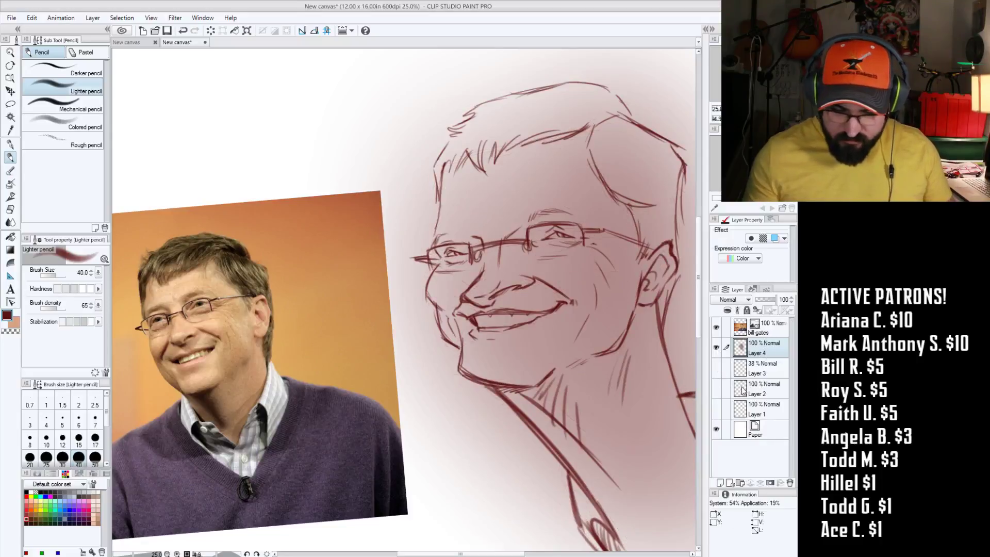
{"action": "mouse_move", "coordinate": [634, 444]}
{"action": "left_mouse_down"}
{"action": "mouse_move", "coordinate": [611, 426]}
{"action": "mouse_move", "coordinate": [628, 459]}
{"action": "mouse_move", "coordinate": [587, 478]}
{"action": "left_mouse_up"}
{"action": "key", "text": "r"}
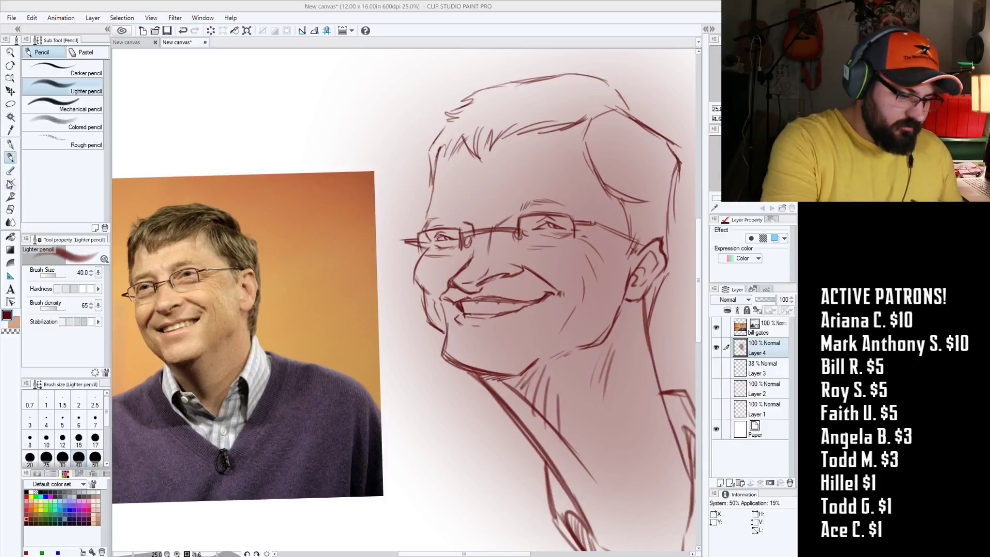
Step: Set the Lighter pencil to size 60, then undo a trial stroke along the left mouth fold
{"action": "left_click", "coordinate": [10, 184]}
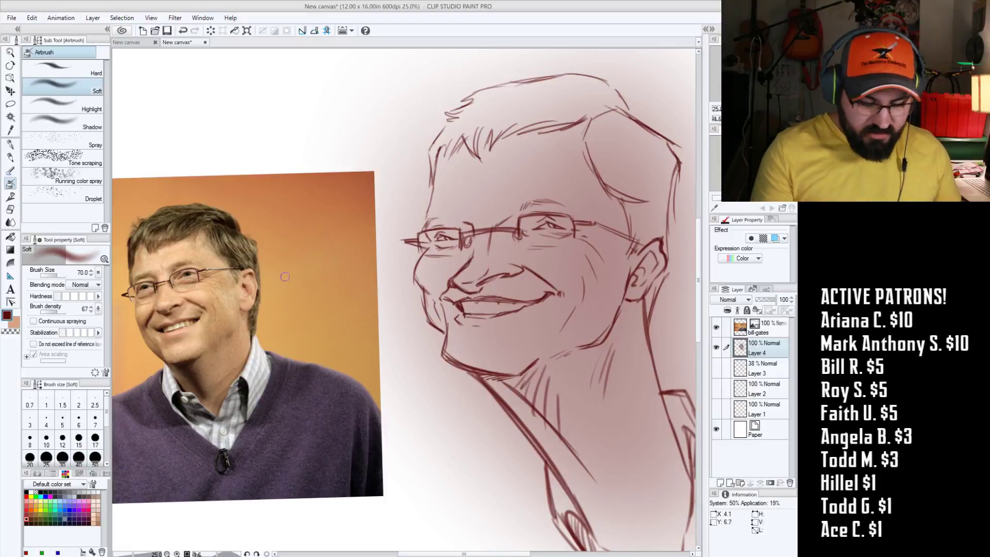
{"action": "left_click", "coordinate": [10, 145]}
{"action": "left_click", "coordinate": [11, 158]}
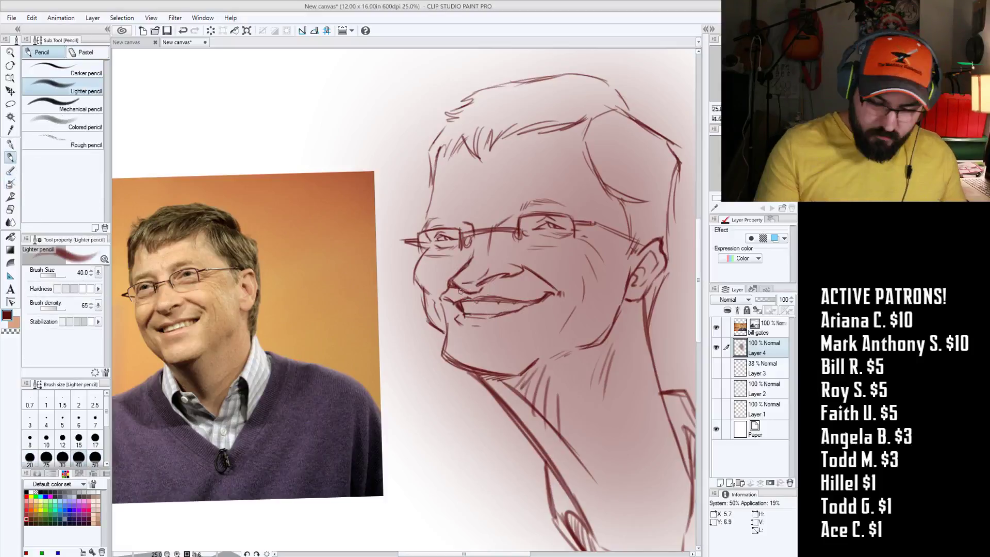
{"action": "key", "text": "bracketleft"}
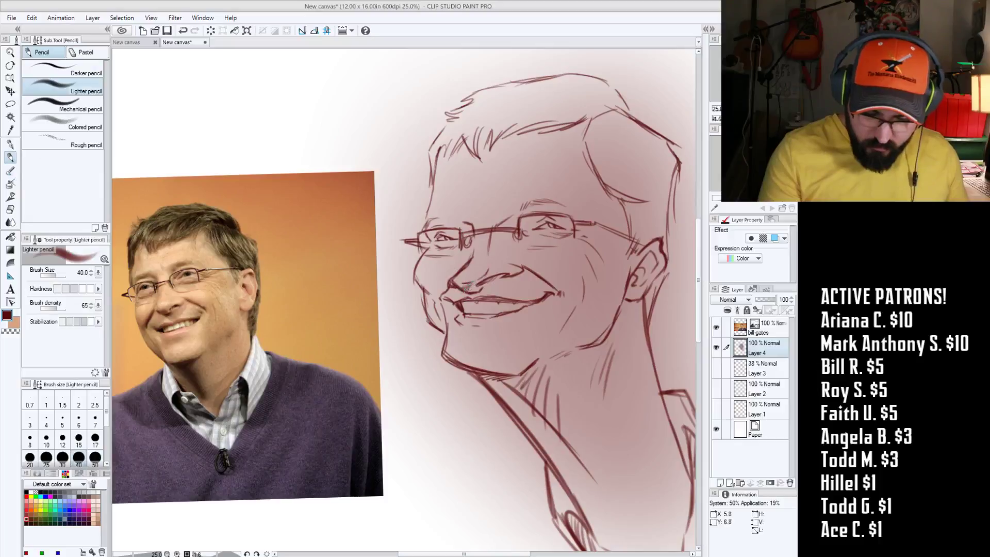
{"action": "key", "text": "bracketleft"}
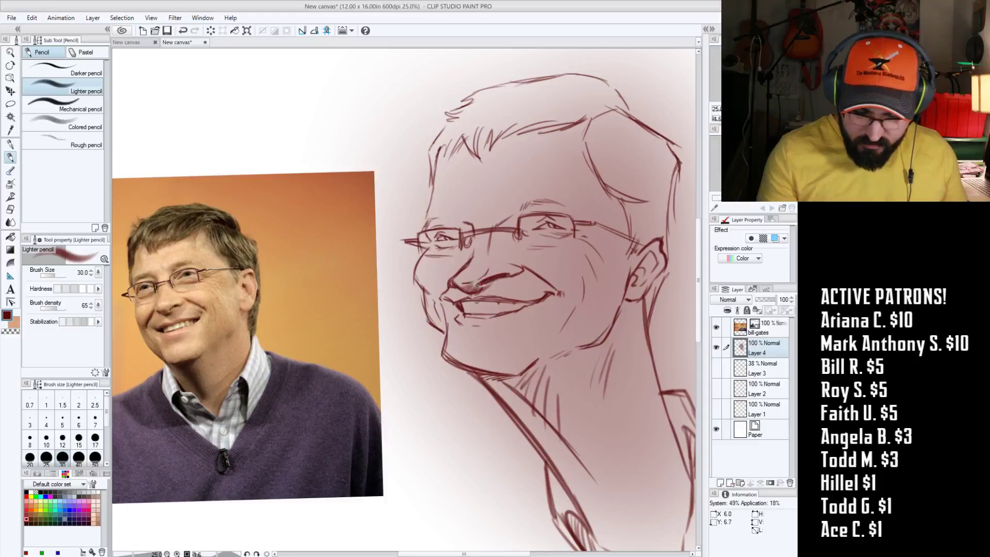
{"action": "key", "text": "bracketright"}
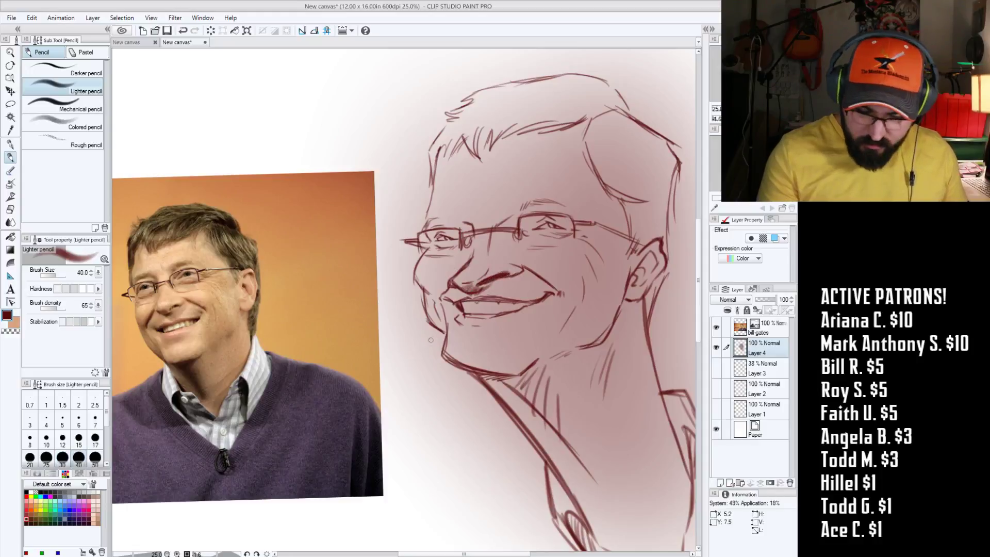
{"action": "key", "text": "bracketright"}
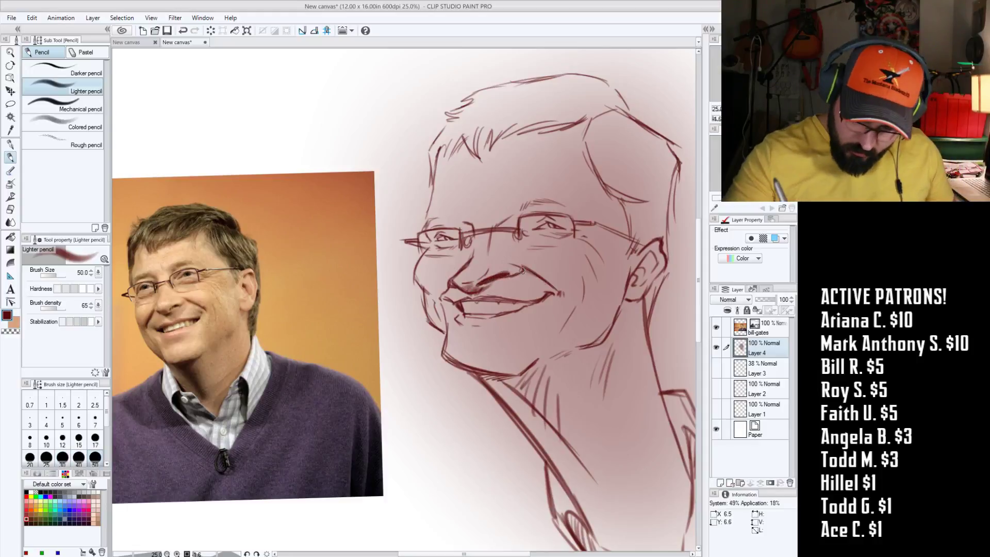
{"action": "key", "text": "bracketright"}
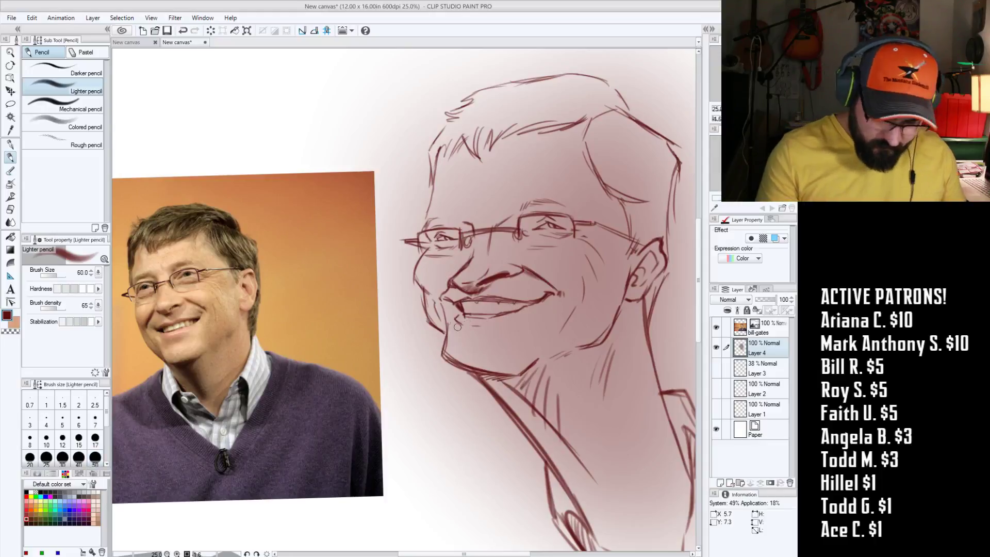
{"action": "mouse_move", "coordinate": [444, 325]}
{"action": "left_mouse_down"}
{"action": "mouse_move", "coordinate": [442, 312]}
{"action": "mouse_move", "coordinate": [436, 321]}
{"action": "left_mouse_up"}
{"action": "key", "text": "ctrl+z"}
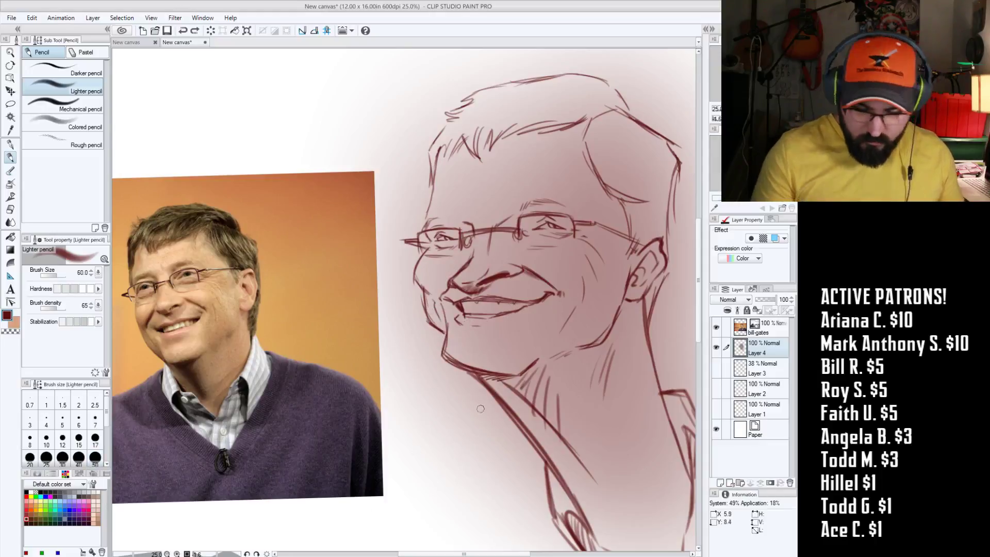
Step: Pick the Soft airbrush, enlarge it to 120–150, and shade softly along the jaw
{"action": "left_click", "coordinate": [9, 183]}
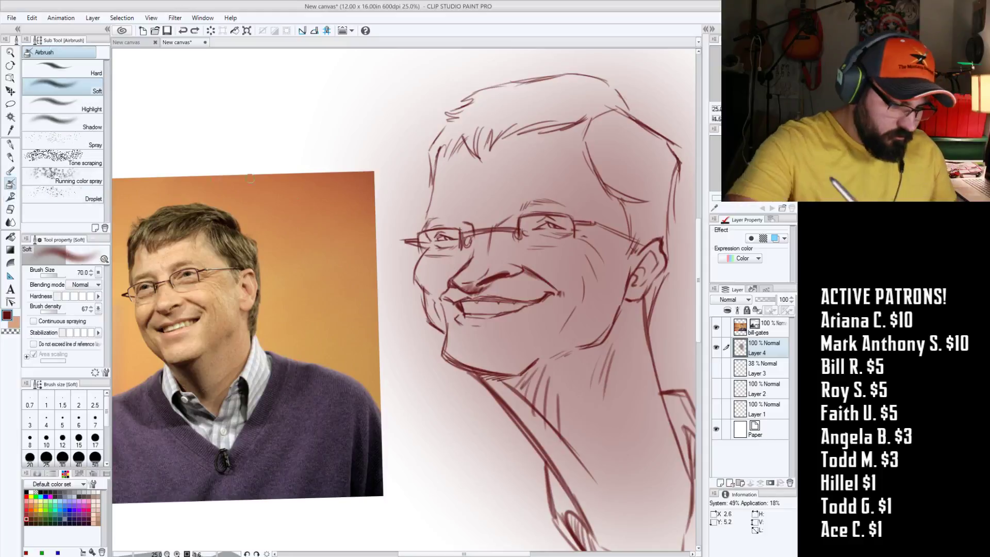
{"action": "key", "text": "bracketright"}
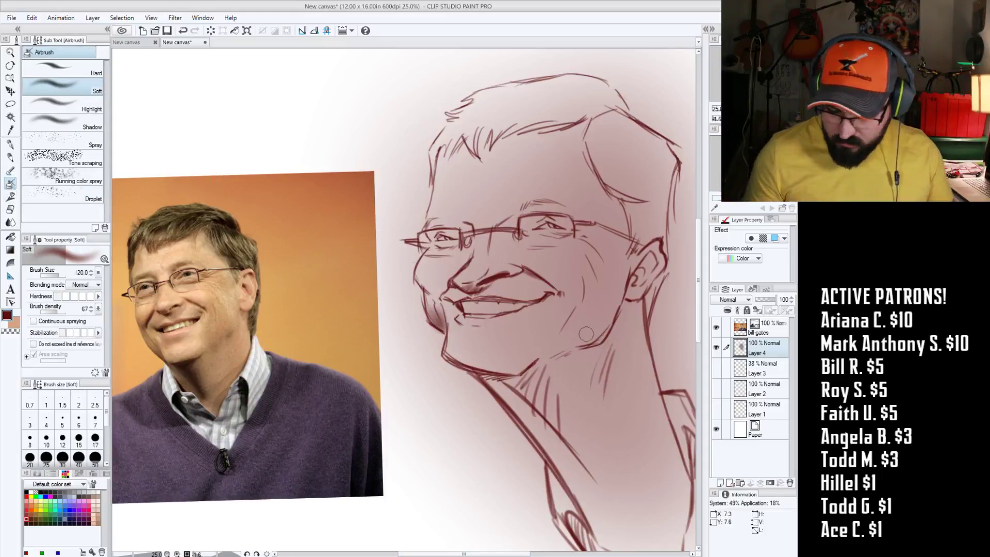
{"action": "key", "text": "bracketright"}
{"action": "mouse_move", "coordinate": [571, 345]}
{"action": "left_mouse_down"}
{"action": "mouse_move", "coordinate": [599, 333]}
{"action": "mouse_move", "coordinate": [616, 308]}
{"action": "mouse_move", "coordinate": [567, 343]}
{"action": "left_mouse_up"}
{"action": "key", "text": "bracketright"}
Step: Build up dark soft shading along the neck and under the chin at sizes 170–250
{"action": "left_click_drag", "start_coordinate": [603, 446], "coordinate": [572, 362]}
{"action": "key", "text": "bracketright"}
{"action": "mouse_move", "coordinate": [483, 313]}
{"action": "left_mouse_down"}
{"action": "mouse_move", "coordinate": [579, 433]}
{"action": "mouse_move", "coordinate": [489, 309]}
{"action": "mouse_move", "coordinate": [563, 407]}
{"action": "mouse_move", "coordinate": [517, 322]}
{"action": "mouse_move", "coordinate": [572, 407]}
{"action": "left_mouse_up"}
{"action": "left_click_drag", "start_coordinate": [526, 314], "coordinate": [547, 379]}
{"action": "mouse_move", "coordinate": [501, 312]}
{"action": "left_mouse_down"}
{"action": "mouse_move", "coordinate": [523, 313]}
{"action": "mouse_move", "coordinate": [588, 434]}
{"action": "left_mouse_up"}
{"action": "key", "text": "bracketright"}
{"action": "key", "text": "bracketright"}
{"action": "left_click_drag", "start_coordinate": [530, 288], "coordinate": [589, 429]}
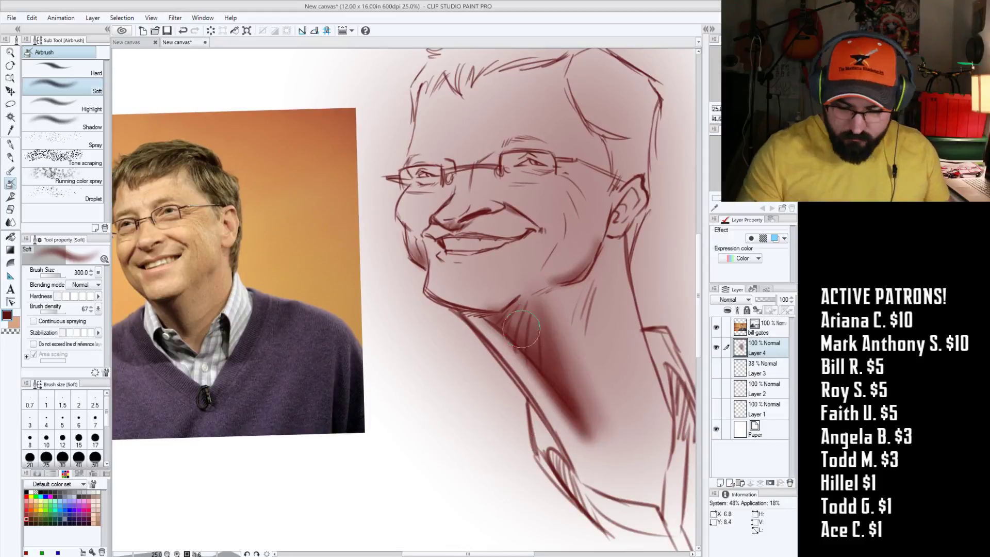
{"action": "mouse_move", "coordinate": [524, 330]}
{"action": "left_mouse_down"}
{"action": "mouse_move", "coordinate": [556, 389]}
{"action": "mouse_move", "coordinate": [544, 394]}
{"action": "left_mouse_up"}
{"action": "key", "text": "bracketleft"}
{"action": "key", "text": "bracketleft"}
{"action": "key", "text": "bracketleft"}
{"action": "left_click_drag", "start_coordinate": [465, 311], "coordinate": [505, 336]}
Step: Darken the eye area between the lenses and the left lens's inner corner at size 120
{"action": "left_click_drag", "start_coordinate": [594, 364], "coordinate": [609, 423]}
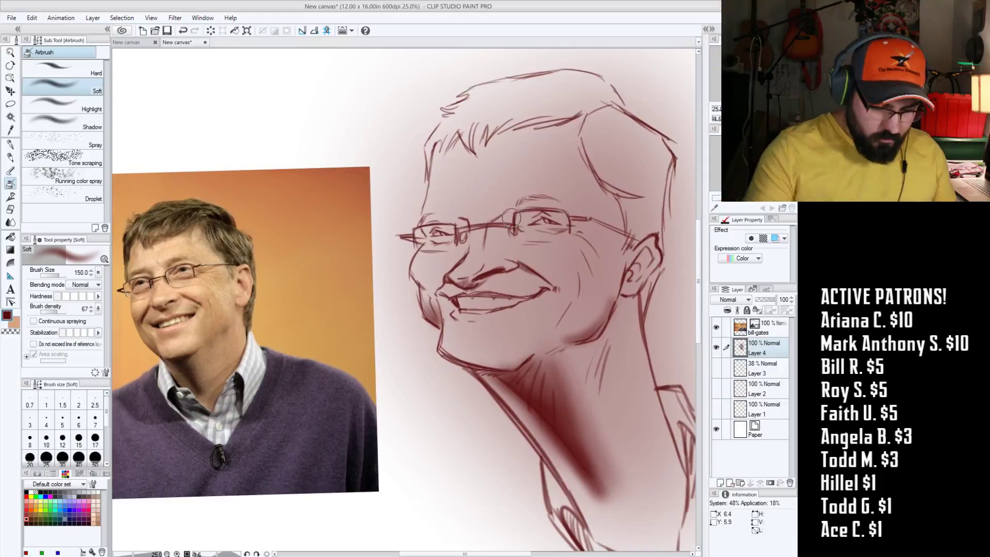
{"action": "mouse_move", "coordinate": [523, 213]}
{"action": "left_mouse_down"}
{"action": "mouse_move", "coordinate": [533, 216]}
{"action": "mouse_move", "coordinate": [460, 227]}
{"action": "mouse_move", "coordinate": [463, 237]}
{"action": "left_mouse_up"}
{"action": "key", "text": "bracketleft"}
{"action": "key", "text": "bracketleft"}
{"action": "mouse_move", "coordinate": [589, 317]}
{"action": "left_mouse_down"}
{"action": "mouse_move", "coordinate": [566, 309]}
{"action": "mouse_move", "coordinate": [579, 309]}
{"action": "left_mouse_up"}
{"action": "left_click_drag", "start_coordinate": [500, 298], "coordinate": [539, 311]}
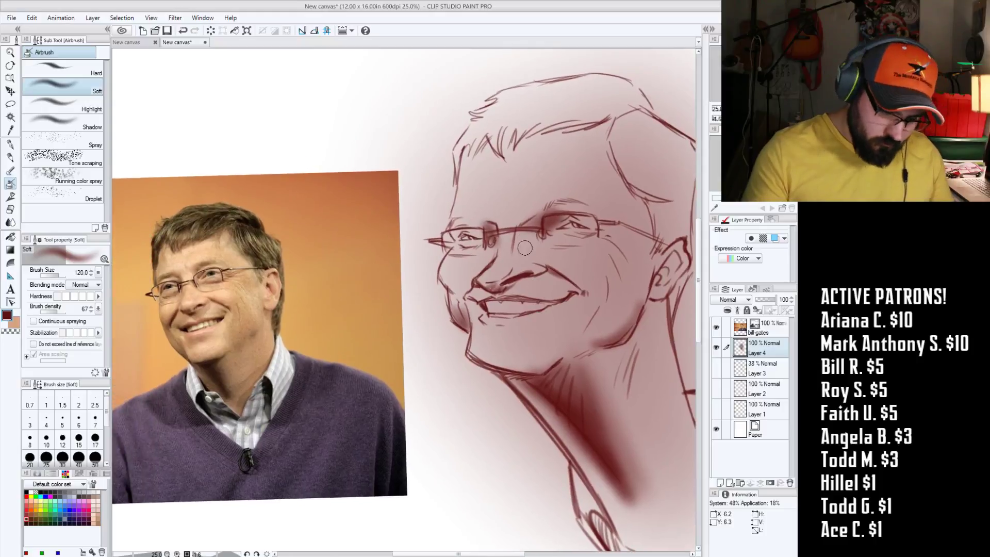
{"action": "left_click_drag", "start_coordinate": [640, 364], "coordinate": [615, 354]}
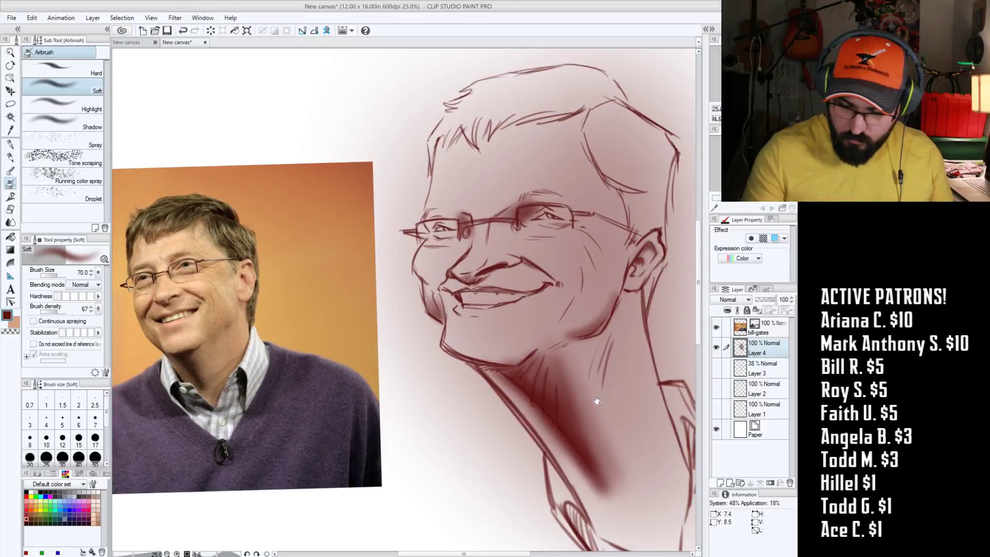
{"action": "left_click_drag", "start_coordinate": [582, 404], "coordinate": [537, 388]}
Step: Shade the temple, ear area, back and top of the head at sizes 80–150
{"action": "key", "text": "bracketright"}
{"action": "key", "text": "bracketright"}
{"action": "key", "text": "bracketright"}
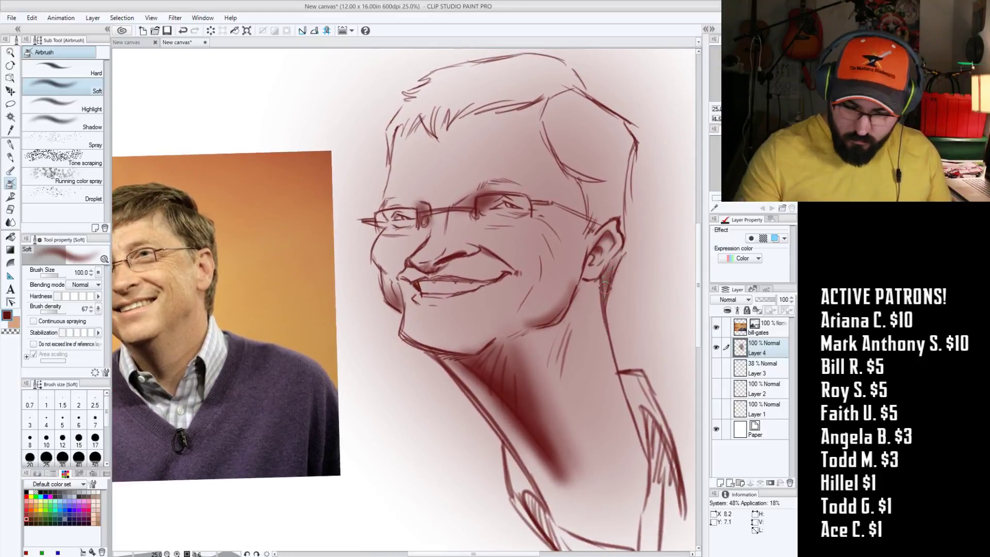
{"action": "mouse_move", "coordinate": [590, 181]}
{"action": "left_mouse_down"}
{"action": "mouse_move", "coordinate": [602, 219]}
{"action": "mouse_move", "coordinate": [619, 200]}
{"action": "mouse_move", "coordinate": [623, 227]}
{"action": "left_mouse_up"}
{"action": "key", "text": "bracketright"}
{"action": "key", "text": "bracketright"}
{"action": "key", "text": "bracketright"}
{"action": "mouse_move", "coordinate": [551, 111]}
{"action": "left_mouse_down"}
{"action": "mouse_move", "coordinate": [593, 177]}
{"action": "mouse_move", "coordinate": [594, 148]}
{"action": "mouse_move", "coordinate": [604, 143]}
{"action": "mouse_move", "coordinate": [630, 168]}
{"action": "left_mouse_up"}
{"action": "left_click_drag", "start_coordinate": [567, 94], "coordinate": [613, 136]}
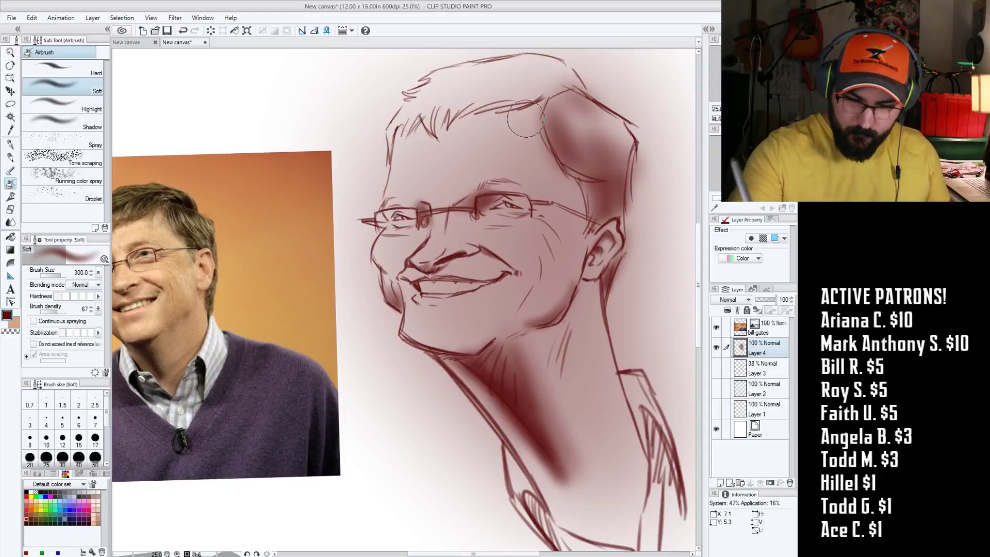
{"action": "key", "text": "r"}
{"action": "left_click_drag", "start_coordinate": [571, 378], "coordinate": [495, 191]}
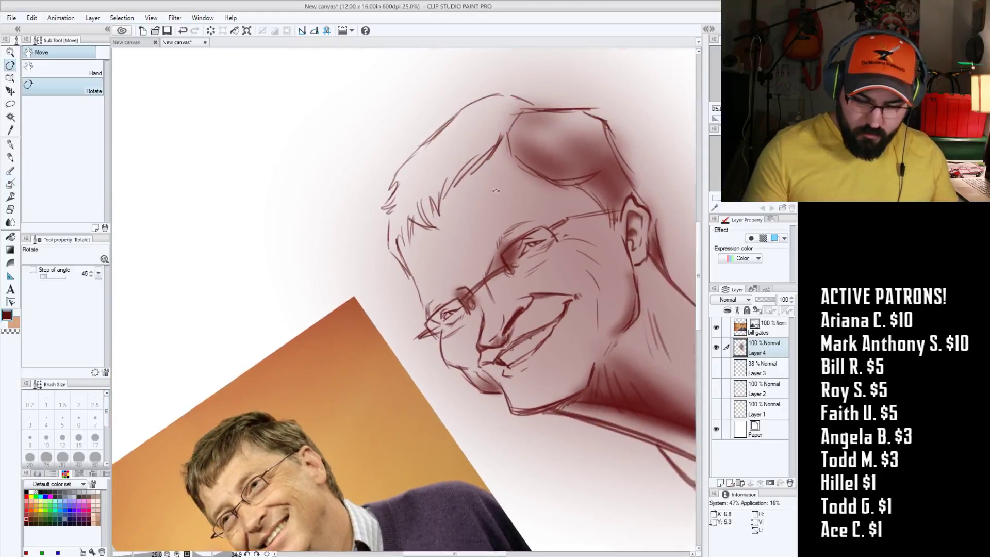
Step: Tilt the canvas further for hair strokes and reselect the Soft airbrush
{"action": "left_click_drag", "start_coordinate": [481, 112], "coordinate": [287, 281]}
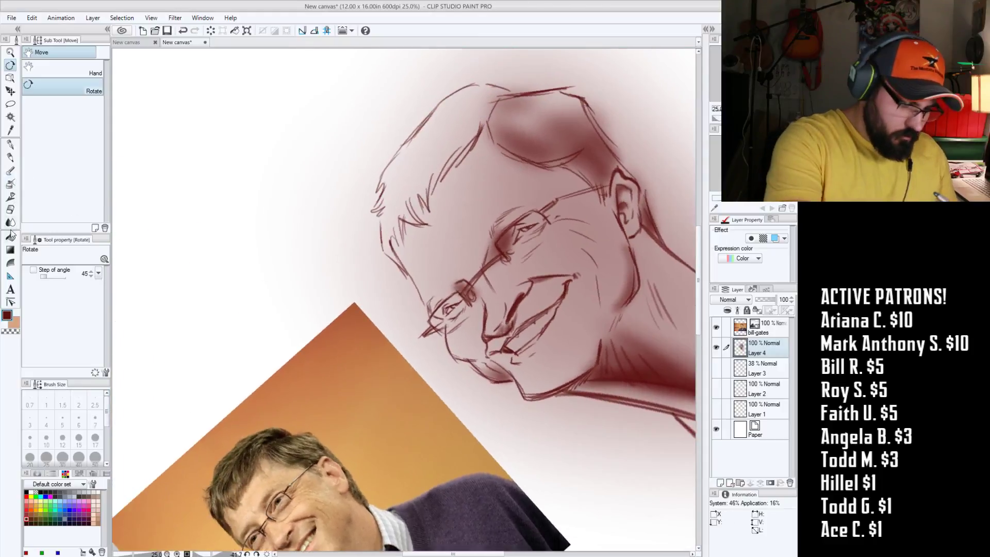
{"action": "left_click", "coordinate": [11, 235]}
{"action": "left_click", "coordinate": [11, 145]}
{"action": "left_click", "coordinate": [11, 158]}
{"action": "left_click", "coordinate": [11, 171]}
{"action": "left_click", "coordinate": [11, 183]}
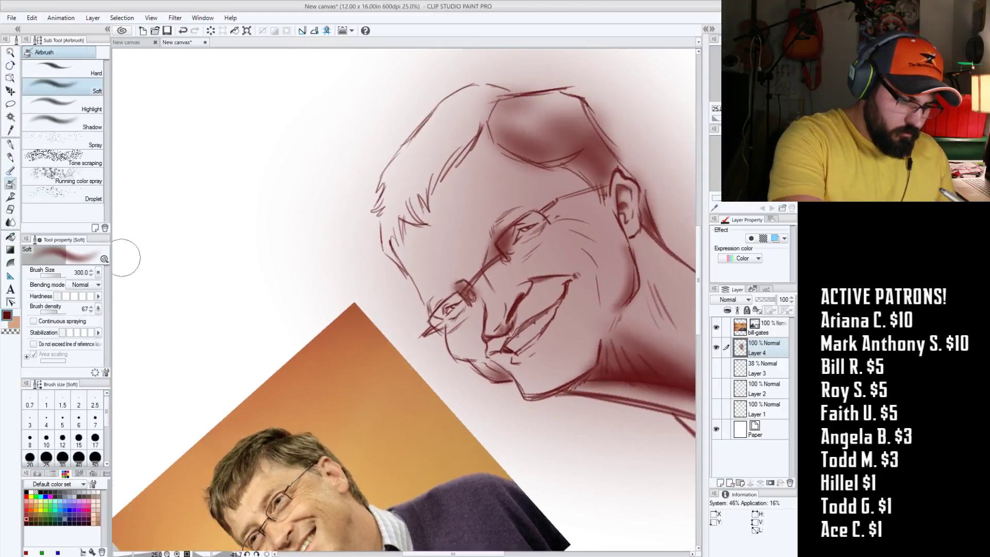
Step: Shade along the hairline and through the left hair mass at sizes 150–170
{"action": "key", "text": "bracketleft"}
{"action": "key", "text": "bracketleft"}
{"action": "key", "text": "bracketleft"}
{"action": "left_click_drag", "start_coordinate": [493, 103], "coordinate": [467, 144]}
{"action": "left_click_drag", "start_coordinate": [494, 92], "coordinate": [456, 147]}
{"action": "key", "text": "bracketright"}
{"action": "key", "text": "bracketright"}
{"action": "mouse_move", "coordinate": [407, 202]}
{"action": "left_mouse_down"}
{"action": "mouse_move", "coordinate": [412, 170]}
{"action": "mouse_move", "coordinate": [468, 91]}
{"action": "mouse_move", "coordinate": [443, 108]}
{"action": "mouse_move", "coordinate": [394, 257]}
{"action": "mouse_move", "coordinate": [442, 113]}
{"action": "left_mouse_up"}
{"action": "left_click_drag", "start_coordinate": [449, 157], "coordinate": [479, 86]}
Step: Turn the canvas back upright and enlarge the airbrush to 300
{"action": "left_click_drag", "start_coordinate": [612, 311], "coordinate": [531, 242]}
{"action": "mouse_move", "coordinate": [602, 372]}
{"action": "left_mouse_down"}
{"action": "mouse_move", "coordinate": [552, 431]}
{"action": "mouse_move", "coordinate": [461, 415]}
{"action": "mouse_move", "coordinate": [506, 417]}
{"action": "left_mouse_up"}
{"action": "key", "text": "bracketleft"}
{"action": "key", "text": "bracketright"}
{"action": "key", "text": "bracketright"}
{"action": "key", "text": "bracketright"}
{"action": "key", "text": "bracketright"}
{"action": "key", "text": "bracketright"}
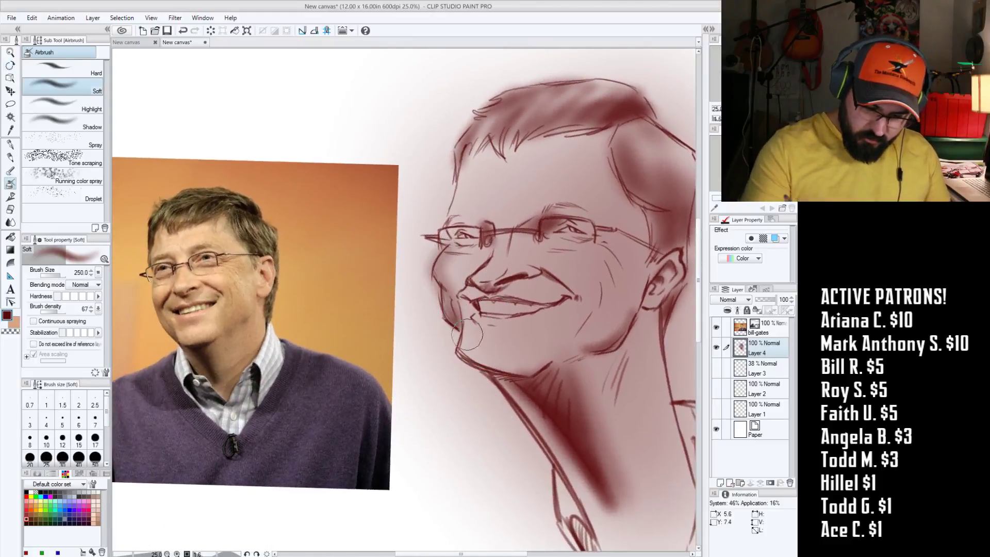
Step: Darken the left cheek beside the nose, below the lower lip and the chin's left edge
{"action": "mouse_move", "coordinate": [477, 248]}
{"action": "left_mouse_down"}
{"action": "mouse_move", "coordinate": [490, 241]}
{"action": "mouse_move", "coordinate": [486, 258]}
{"action": "left_mouse_up"}
{"action": "key", "text": "bracketright"}
{"action": "key", "text": "bracketright"}
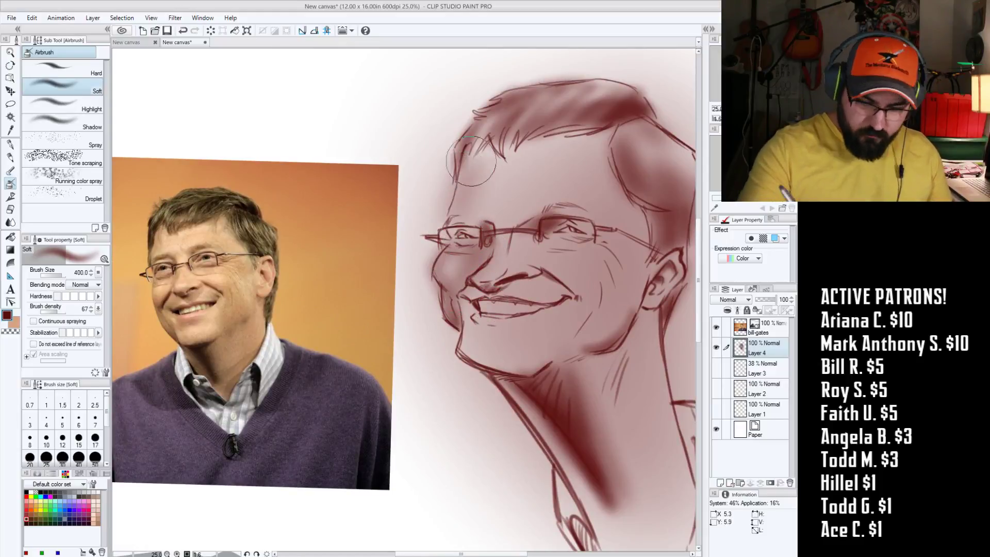
{"action": "left_click_drag", "start_coordinate": [622, 411], "coordinate": [593, 397]}
{"action": "left_click_drag", "start_coordinate": [604, 434], "coordinate": [647, 438]}
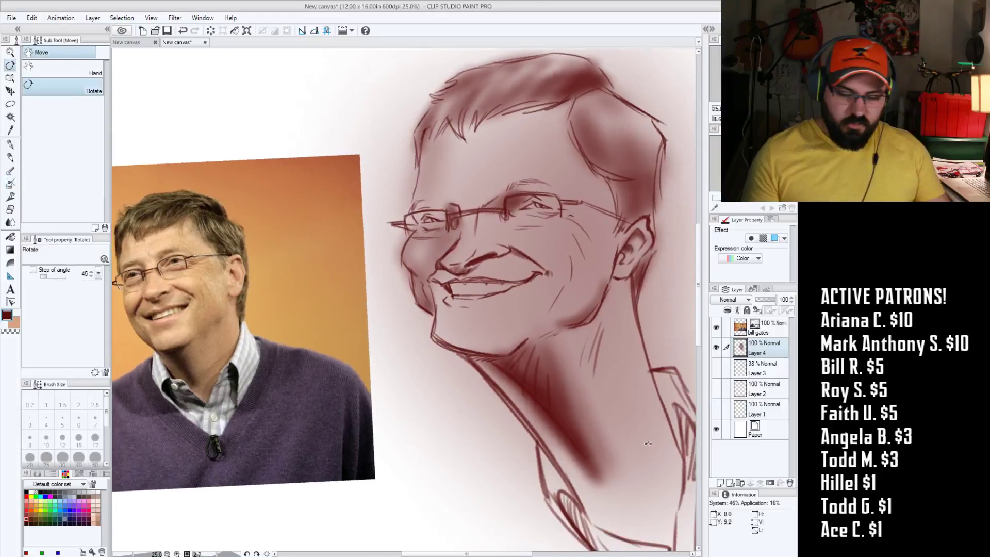
{"action": "key", "text": "bracketleft"}
{"action": "key", "text": "bracketleft"}
{"action": "left_click_drag", "start_coordinate": [451, 311], "coordinate": [501, 313]}
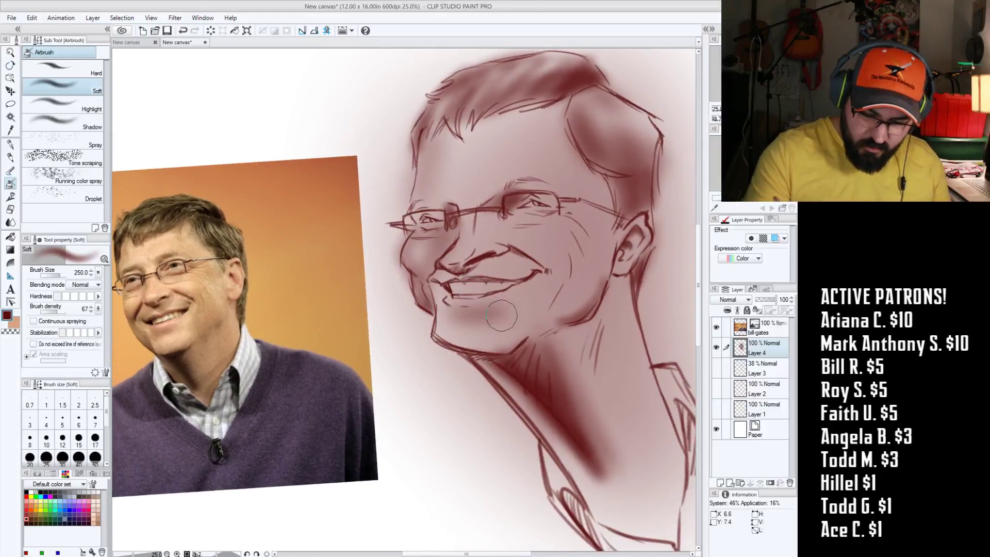
{"action": "mouse_move", "coordinate": [435, 306]}
{"action": "left_mouse_down"}
{"action": "mouse_move", "coordinate": [434, 325]}
{"action": "mouse_move", "coordinate": [460, 348]}
{"action": "left_mouse_up"}
{"action": "mouse_move", "coordinate": [577, 387]}
{"action": "left_mouse_down"}
{"action": "mouse_move", "coordinate": [570, 379]}
{"action": "mouse_move", "coordinate": [583, 413]}
{"action": "left_mouse_up"}
Step: Shade under the nose, the nose bridge and the upper eyelid inside the right lens at size 250
{"action": "key", "text": "bracketright"}
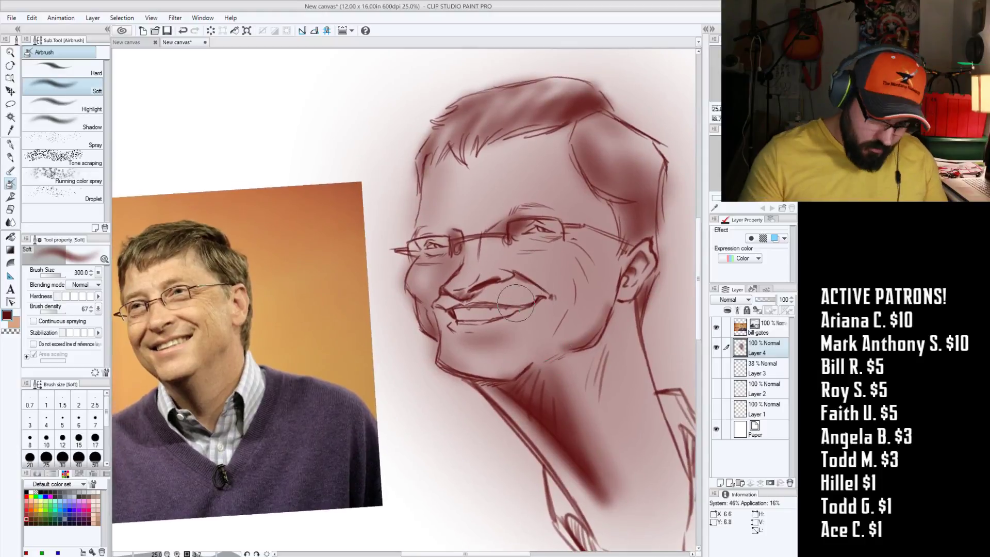
{"action": "key", "text": "bracketleft"}
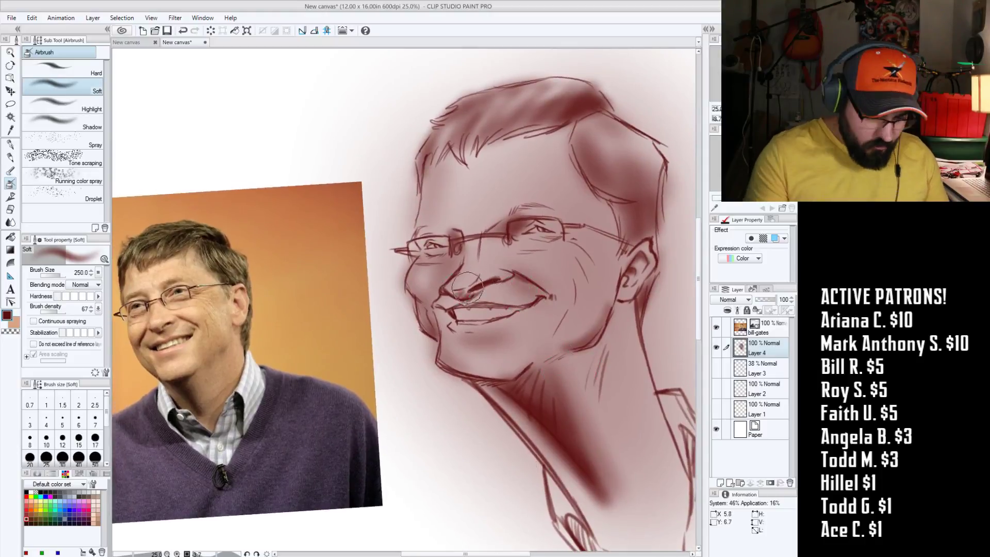
{"action": "left_click_drag", "start_coordinate": [463, 292], "coordinate": [497, 282]}
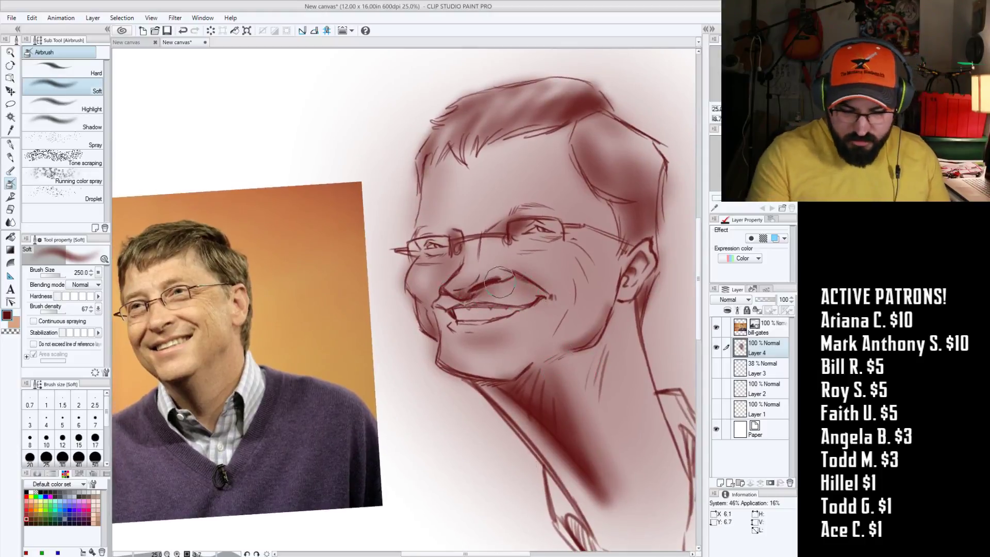
{"action": "left_click_drag", "start_coordinate": [498, 229], "coordinate": [500, 255]}
{"action": "left_click_drag", "start_coordinate": [618, 253], "coordinate": [609, 286]}
{"action": "key", "text": "bracketright"}
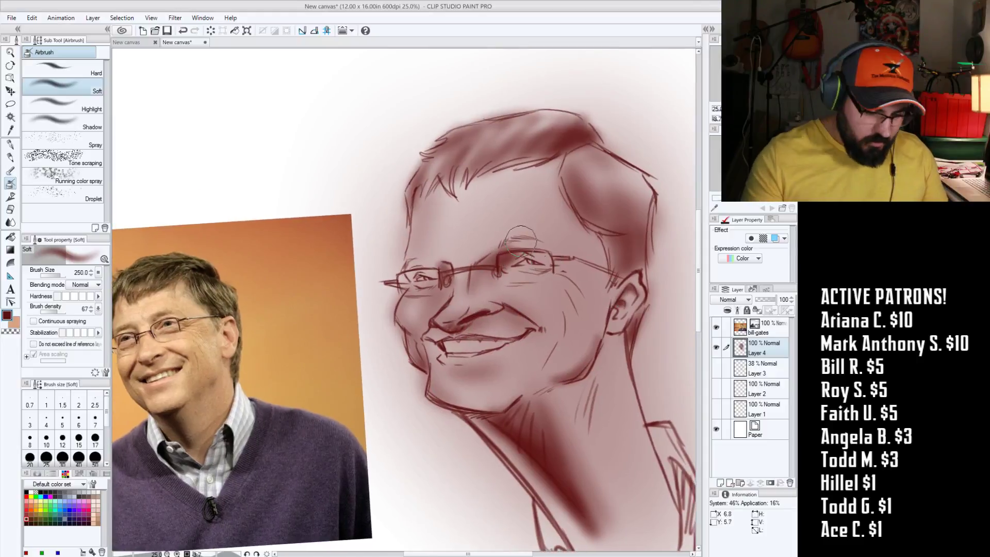
{"action": "left_click_drag", "start_coordinate": [510, 259], "coordinate": [542, 246]}
{"action": "key", "text": "bracketleft"}
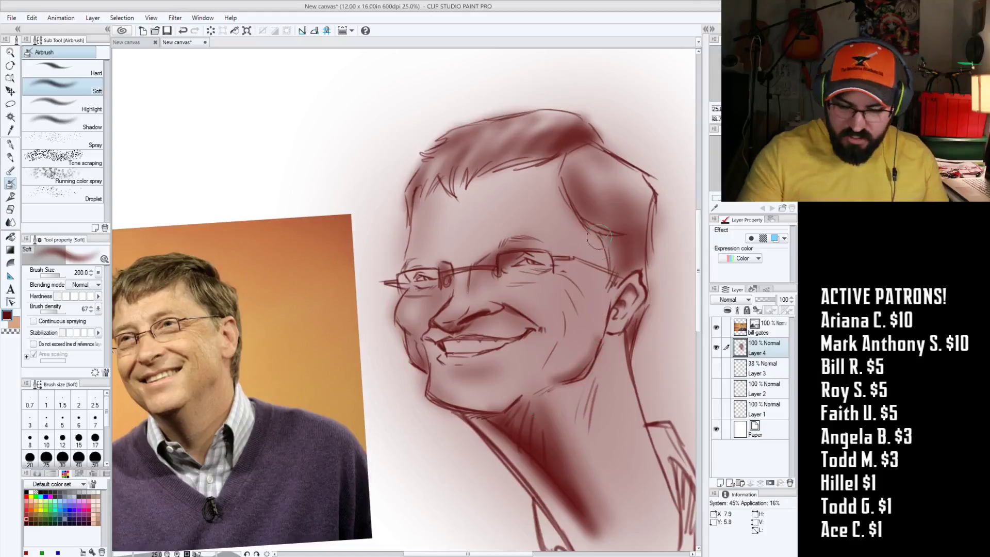
Step: Darken the neck below the ear with a size-500 airbrush, undoing the last collar stroke
{"action": "key", "text": "bracketright"}
{"action": "key", "text": "bracketright"}
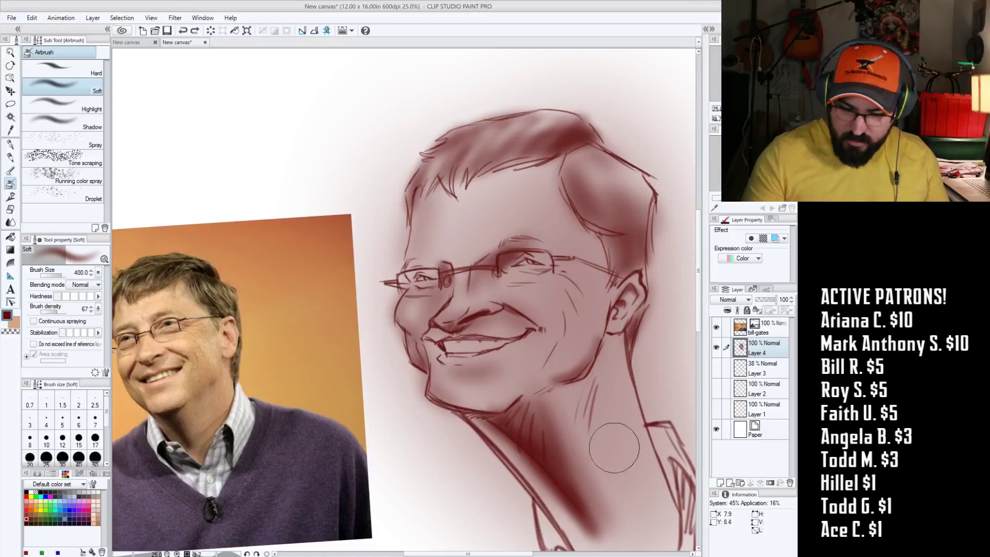
{"action": "left_click_drag", "start_coordinate": [606, 436], "coordinate": [593, 356]}
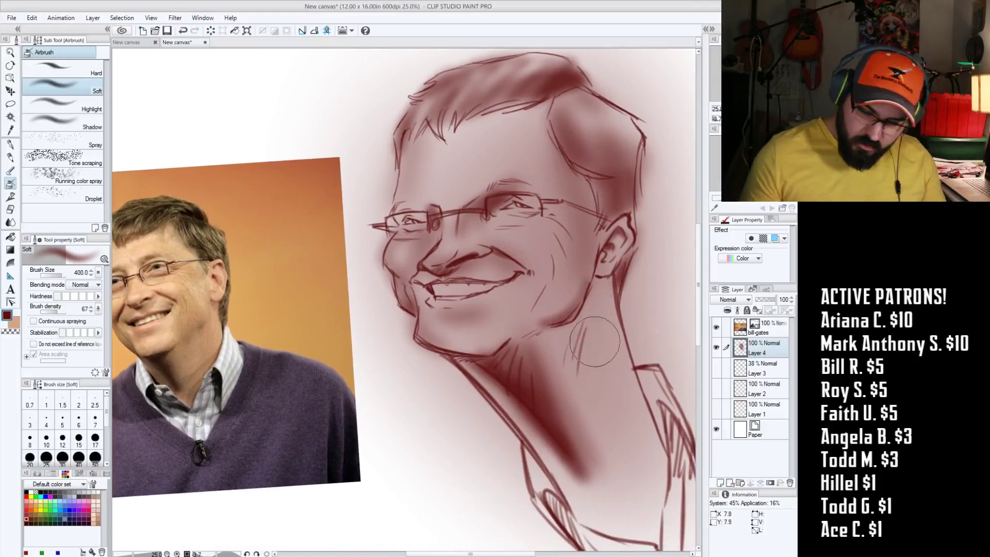
{"action": "key", "text": "bracketright"}
{"action": "left_click_drag", "start_coordinate": [608, 299], "coordinate": [609, 381]}
{"action": "left_click_drag", "start_coordinate": [629, 471], "coordinate": [617, 430]}
{"action": "scroll", "coordinate": [589, 495], "scroll_direction": "down", "scroll_amount": 2}
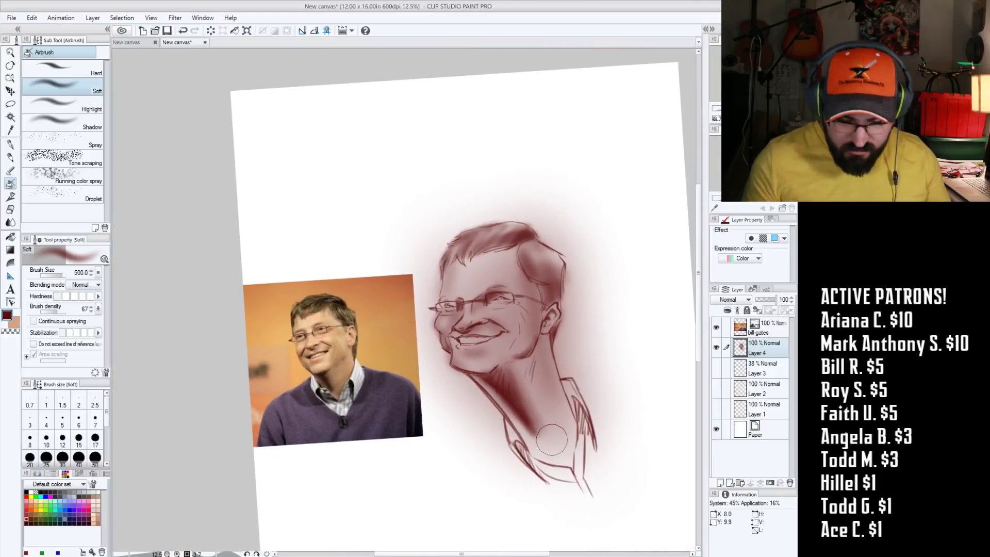
{"action": "mouse_move", "coordinate": [551, 439]}
{"action": "left_mouse_down"}
{"action": "mouse_move", "coordinate": [516, 444]}
{"action": "mouse_move", "coordinate": [546, 433]}
{"action": "mouse_move", "coordinate": [563, 504]}
{"action": "mouse_move", "coordinate": [518, 405]}
{"action": "mouse_move", "coordinate": [552, 454]}
{"action": "mouse_move", "coordinate": [541, 458]}
{"action": "mouse_move", "coordinate": [576, 428]}
{"action": "left_mouse_up"}
{"action": "mouse_move", "coordinate": [525, 461]}
{"action": "left_mouse_down"}
{"action": "mouse_move", "coordinate": [517, 438]}
{"action": "mouse_move", "coordinate": [518, 481]}
{"action": "mouse_move", "coordinate": [600, 428]}
{"action": "mouse_move", "coordinate": [572, 477]}
{"action": "left_mouse_up"}
{"action": "key", "text": "ctrl+z"}
{"action": "scroll", "coordinate": [648, 396], "scroll_direction": "up", "scroll_amount": 2}
{"action": "left_click_drag", "start_coordinate": [532, 380], "coordinate": [683, 418]}
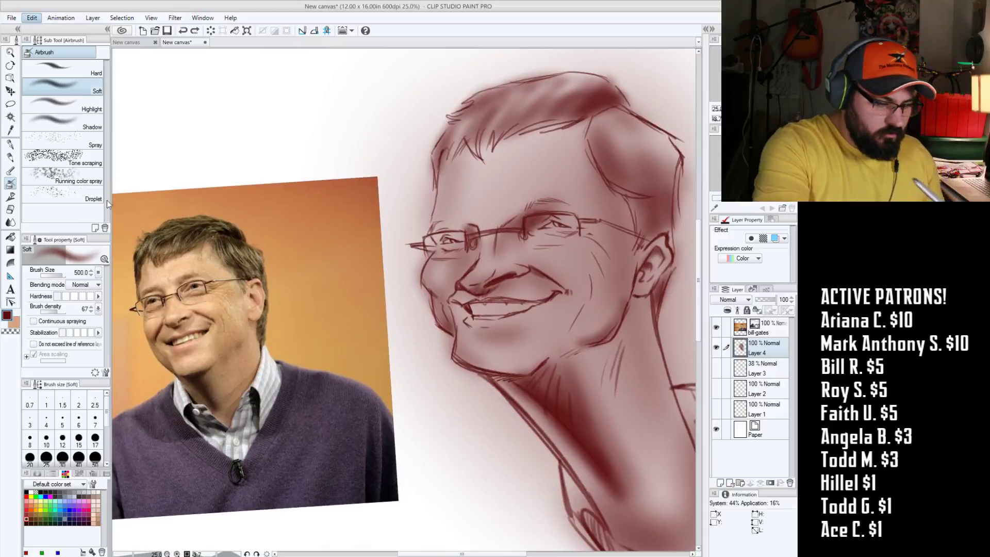
Step: Recolour the sketch and shading to sepia by shifting the hue toward orange in Hue/Saturation/Luminosity
{"action": "left_click", "coordinate": [226, 211]}
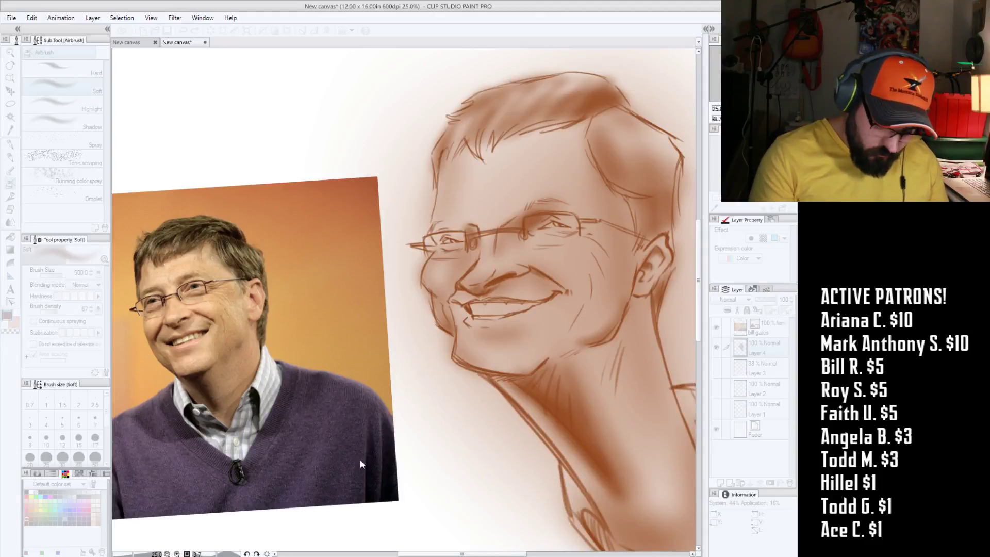
{"action": "key", "text": "shift+space"}
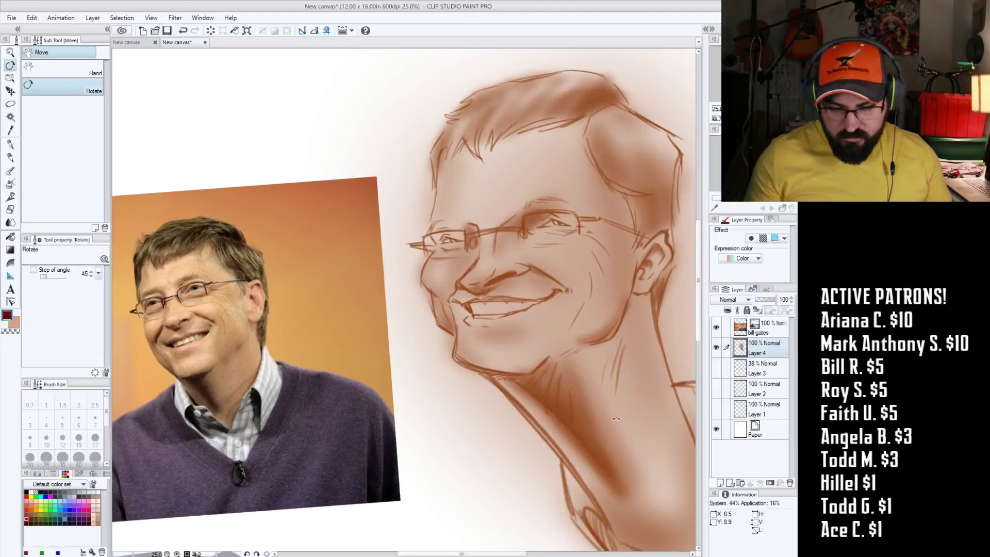
Step: Tilt the canvas view and undo the stray purplish stroke by the neck
{"action": "left_click_drag", "start_coordinate": [568, 450], "coordinate": [611, 382]}
{"action": "scroll", "coordinate": [611, 392], "scroll_direction": "up", "scroll_amount": 1}
{"action": "left_click_drag", "start_coordinate": [544, 327], "coordinate": [533, 402]}
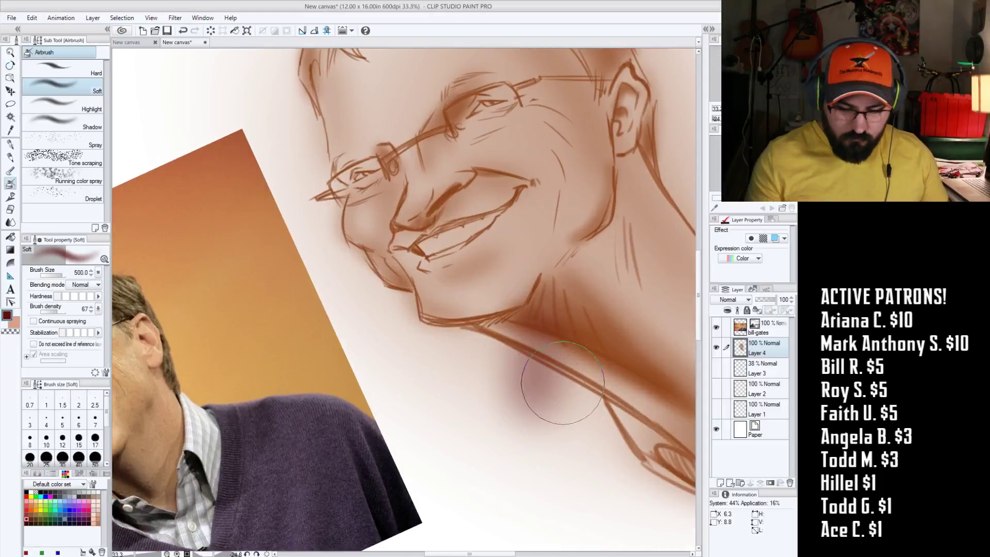
{"action": "key", "text": "ctrl+z"}
{"action": "key", "text": "space"}
{"action": "left_click_drag", "start_coordinate": [596, 424], "coordinate": [561, 513]}
Step: Sample a warm brown from the sketch, switch to the Blend tool, rotate the view, and pick the G-pen
{"action": "left_click", "coordinate": [540, 412], "text": "alt"}
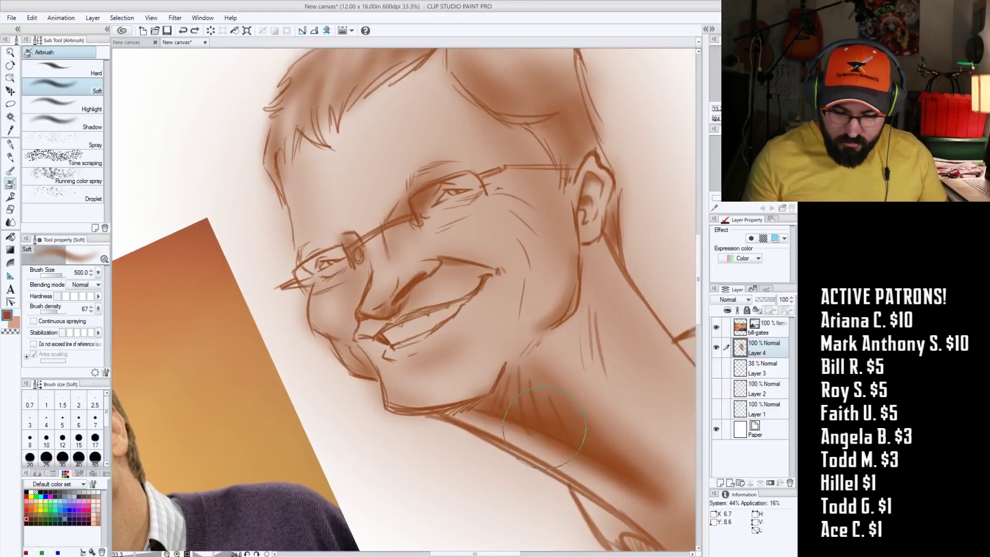
{"action": "key", "text": "space"}
{"action": "left_click_drag", "start_coordinate": [560, 401], "coordinate": [556, 474]}
{"action": "left_click", "coordinate": [10, 222]}
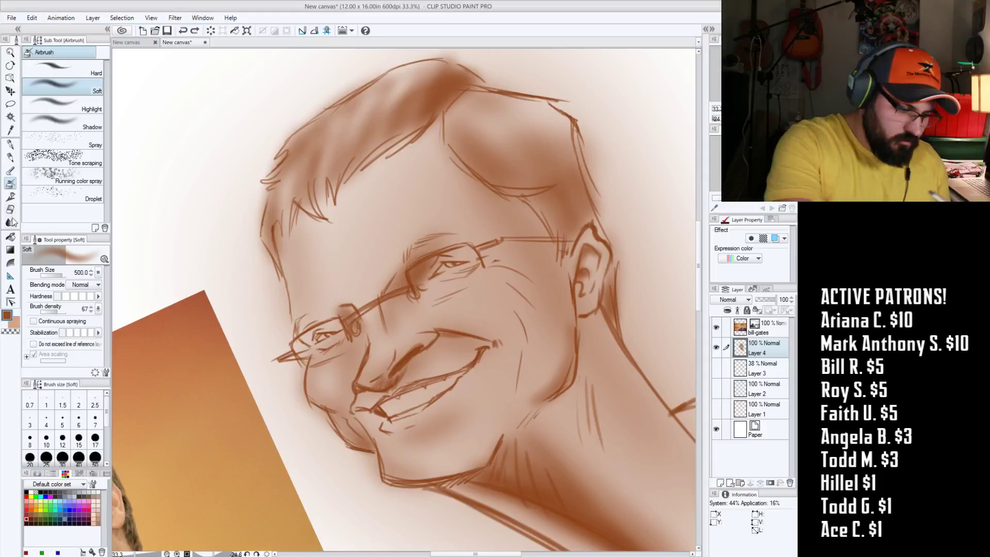
{"action": "mouse_move", "coordinate": [541, 354]}
{"action": "left_mouse_down"}
{"action": "mouse_move", "coordinate": [674, 296]}
{"action": "mouse_move", "coordinate": [536, 367]}
{"action": "mouse_move", "coordinate": [640, 289]}
{"action": "left_mouse_up"}
{"action": "scroll", "coordinate": [641, 289], "scroll_direction": "down", "scroll_amount": 1}
{"action": "key", "text": "shift+space"}
{"action": "mouse_move", "coordinate": [572, 426]}
{"action": "left_mouse_down"}
{"action": "mouse_move", "coordinate": [526, 470]}
{"action": "mouse_move", "coordinate": [597, 382]}
{"action": "mouse_move", "coordinate": [517, 408]}
{"action": "mouse_move", "coordinate": [494, 427]}
{"action": "left_mouse_up"}
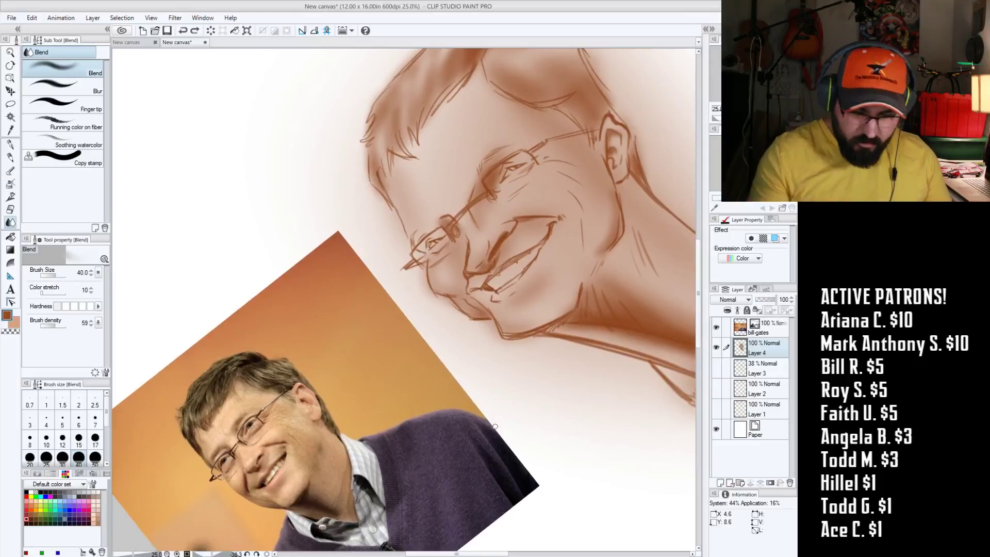
{"action": "scroll", "coordinate": [567, 379], "scroll_direction": "up", "scroll_amount": 5}
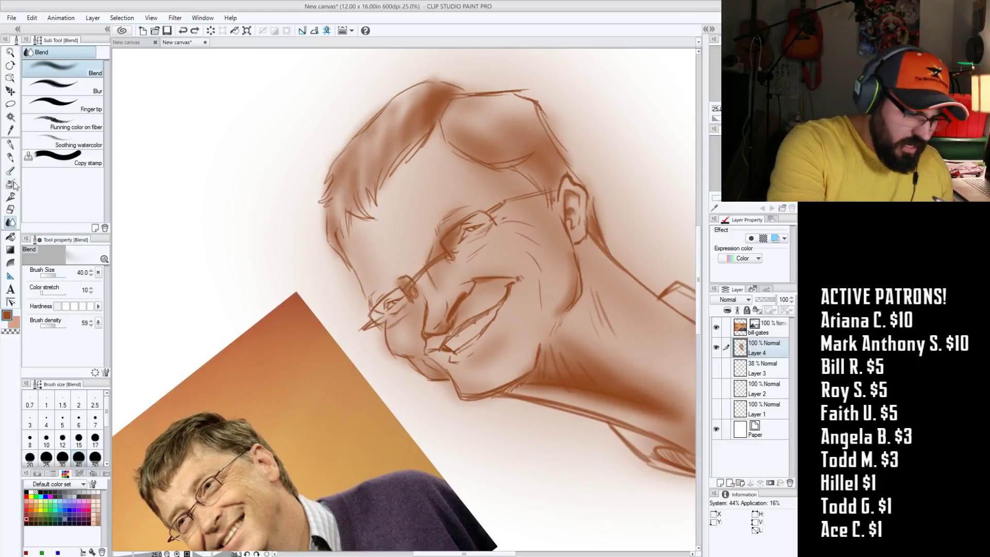
{"action": "left_click", "coordinate": [10, 145]}
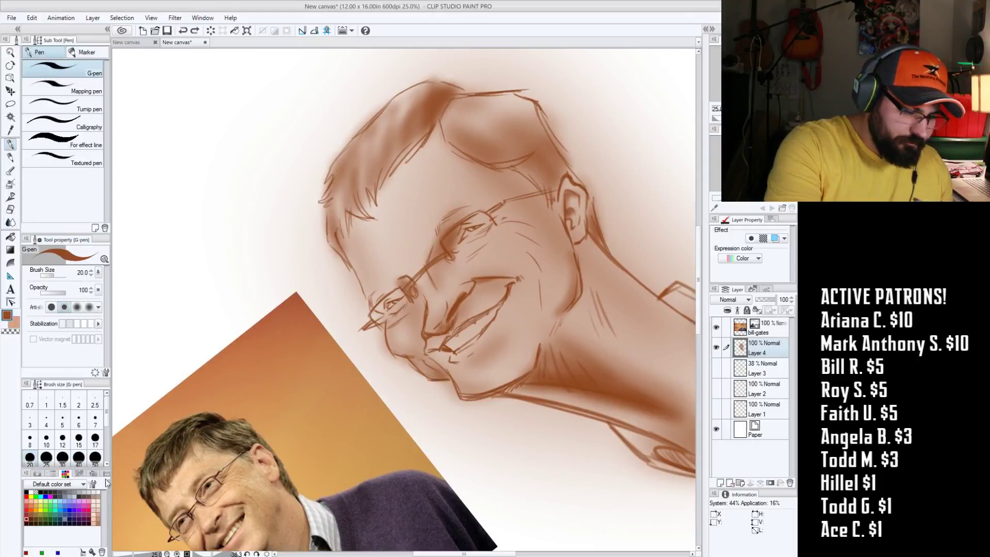
Step: Switch to the Soft airbrush and paint a pale blue-grey tint into the teeth
{"action": "key", "text": "bracketright"}
{"action": "key", "text": "bracketright"}
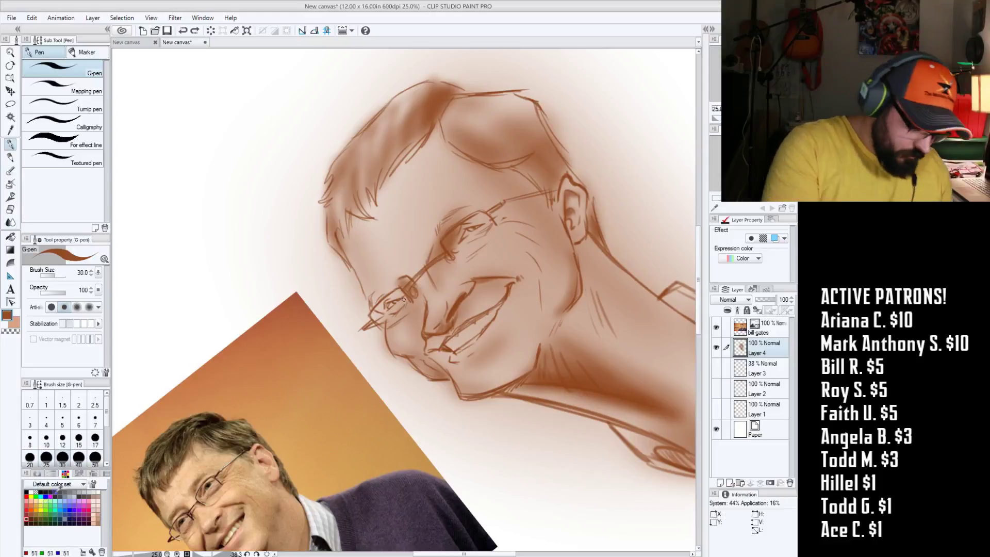
{"action": "scroll", "coordinate": [471, 240], "scroll_direction": "up", "scroll_amount": 2}
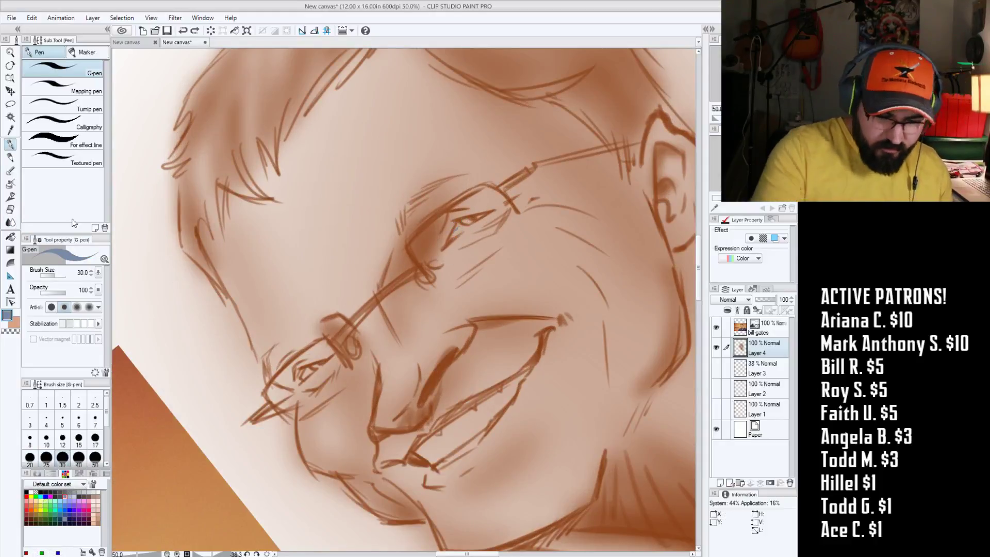
{"action": "left_click", "coordinate": [11, 183]}
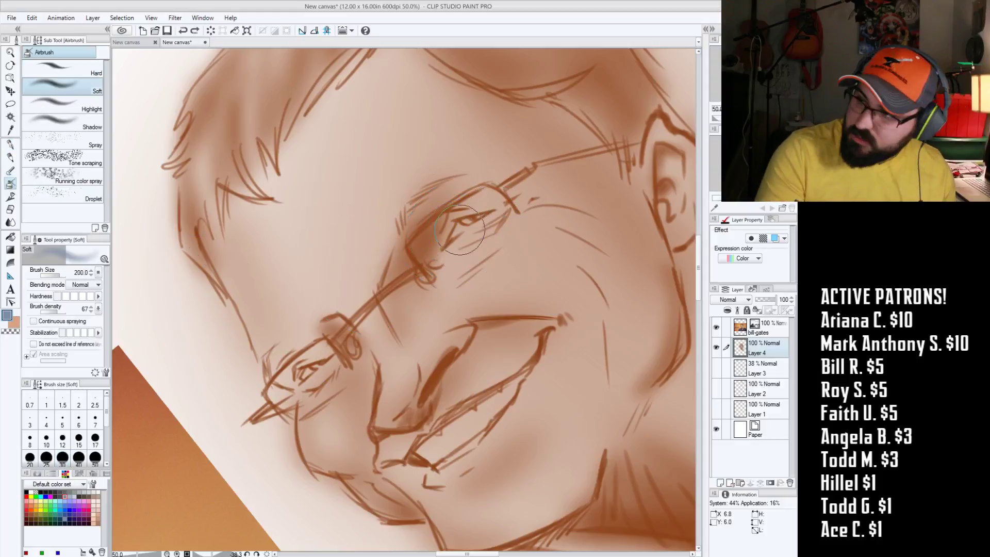
{"action": "key", "text": "bracketleft"}
{"action": "key", "text": "bracketleft"}
{"action": "key", "text": "bracketleft"}
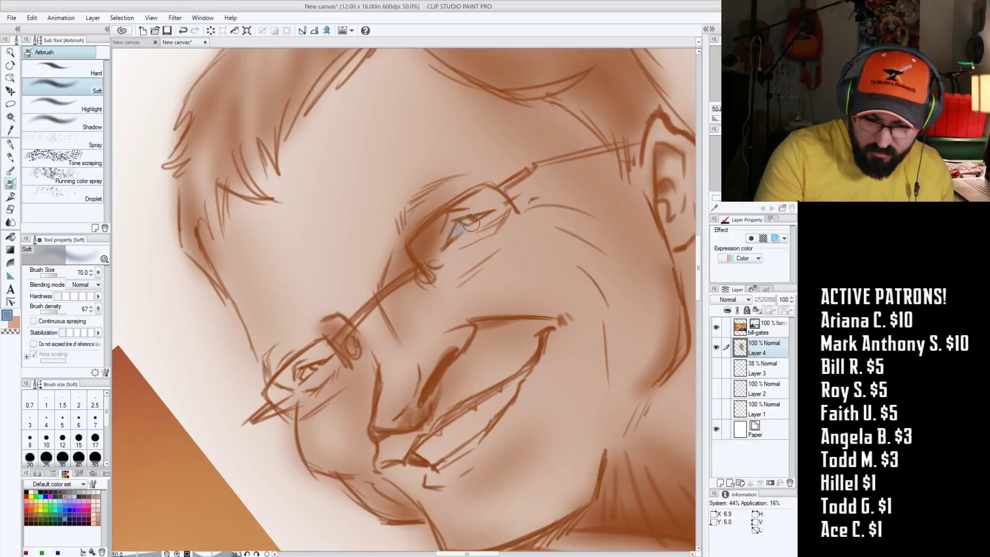
{"action": "left_click_drag", "start_coordinate": [426, 449], "coordinate": [522, 390]}
Step: Airbrush white highlights over the teeth at size 70–80 and a size-40 glint on the eye
{"action": "key", "text": "bracketleft"}
{"action": "key", "text": "bracketleft"}
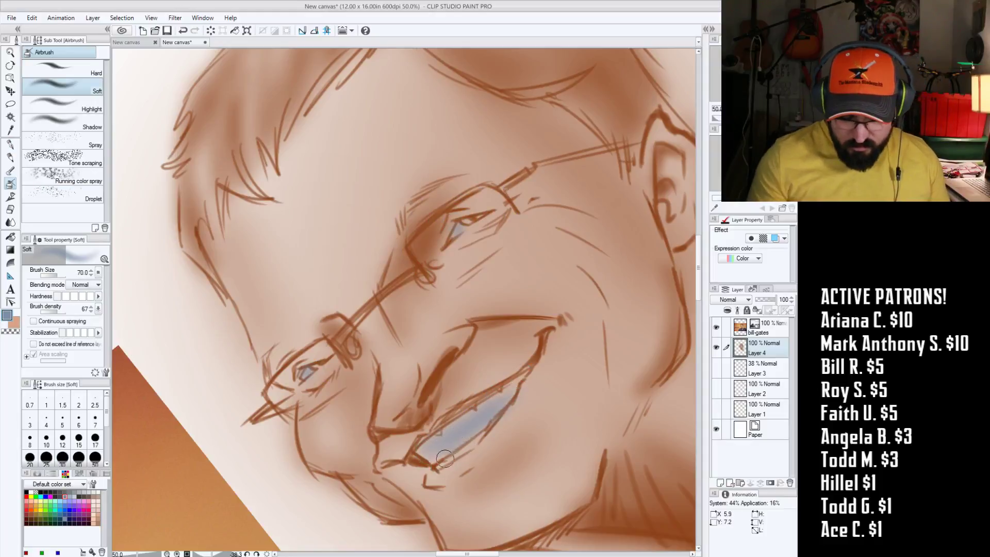
{"action": "left_click", "coordinate": [32, 492]}
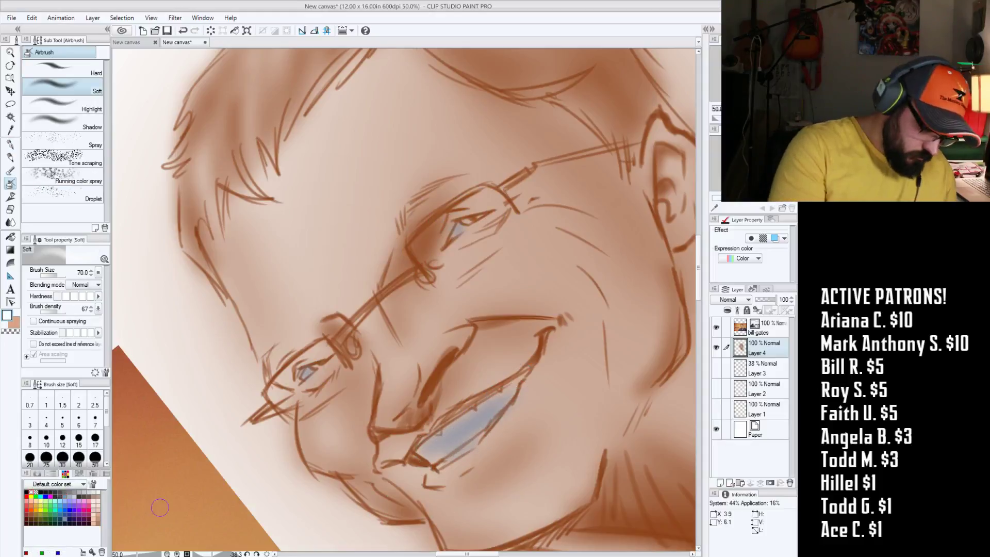
{"action": "key", "text": "bracketright"}
{"action": "mouse_move", "coordinate": [436, 443]}
{"action": "left_mouse_down"}
{"action": "mouse_move", "coordinate": [487, 405]}
{"action": "mouse_move", "coordinate": [446, 455]}
{"action": "mouse_move", "coordinate": [485, 431]}
{"action": "left_mouse_up"}
{"action": "key", "text": "bracketleft"}
{"action": "left_click_drag", "start_coordinate": [578, 384], "coordinate": [541, 396]}
{"action": "key", "text": "bracketleft"}
{"action": "key", "text": "bracketleft"}
{"action": "left_click_drag", "start_coordinate": [421, 240], "coordinate": [432, 231]}
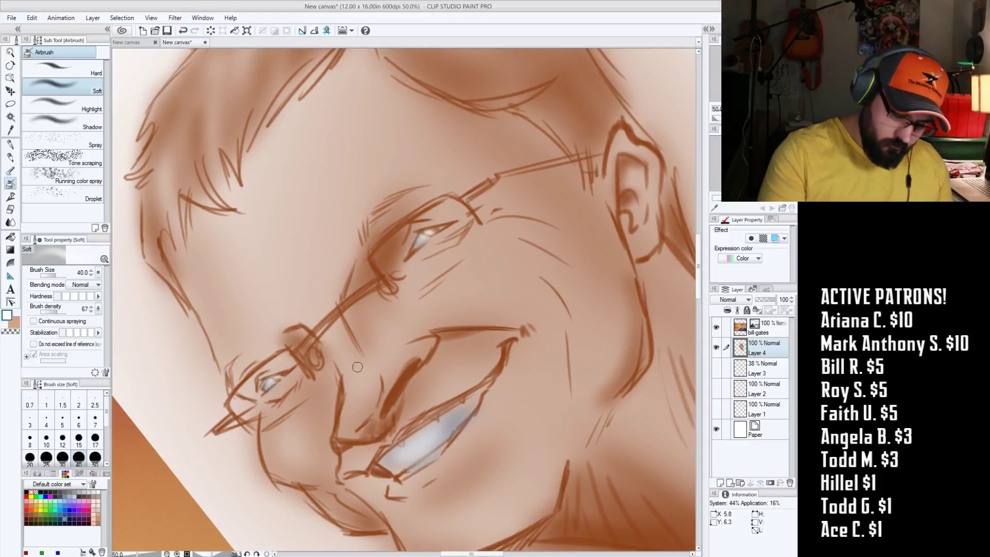
Step: Rotate the canvas view back upright with a slight tilt
{"action": "scroll", "coordinate": [481, 365], "scroll_direction": "down", "scroll_amount": 2}
{"action": "mouse_move", "coordinate": [575, 397]}
{"action": "left_mouse_down"}
{"action": "mouse_move", "coordinate": [563, 347]}
{"action": "mouse_move", "coordinate": [536, 436]}
{"action": "left_mouse_up"}
{"action": "key", "text": "r"}
{"action": "key", "text": "bracketright"}
{"action": "key", "text": "bracketright"}
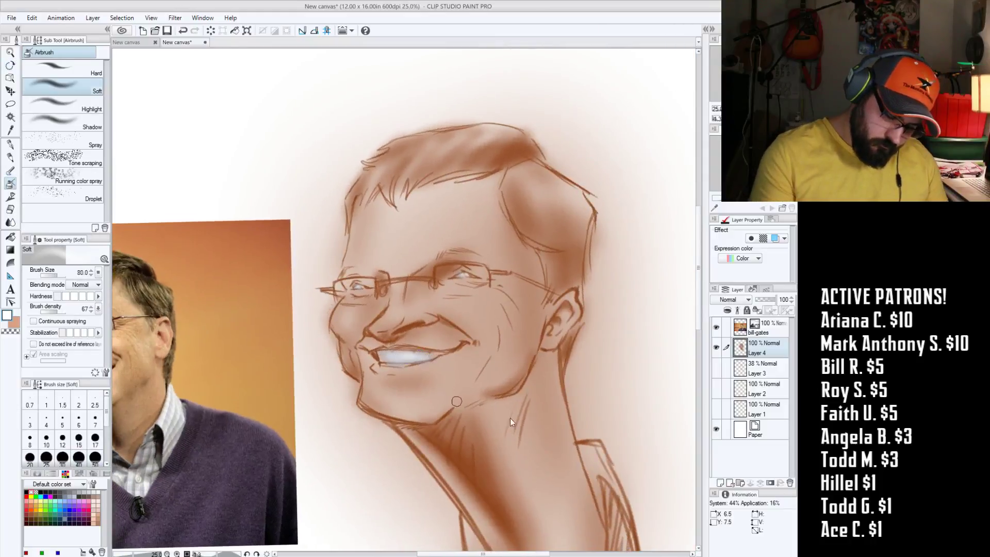
{"action": "scroll", "coordinate": [456, 400], "scroll_direction": "down", "scroll_amount": 2}
{"action": "key", "text": "r"}
{"action": "left_click_drag", "start_coordinate": [456, 401], "coordinate": [472, 391]}
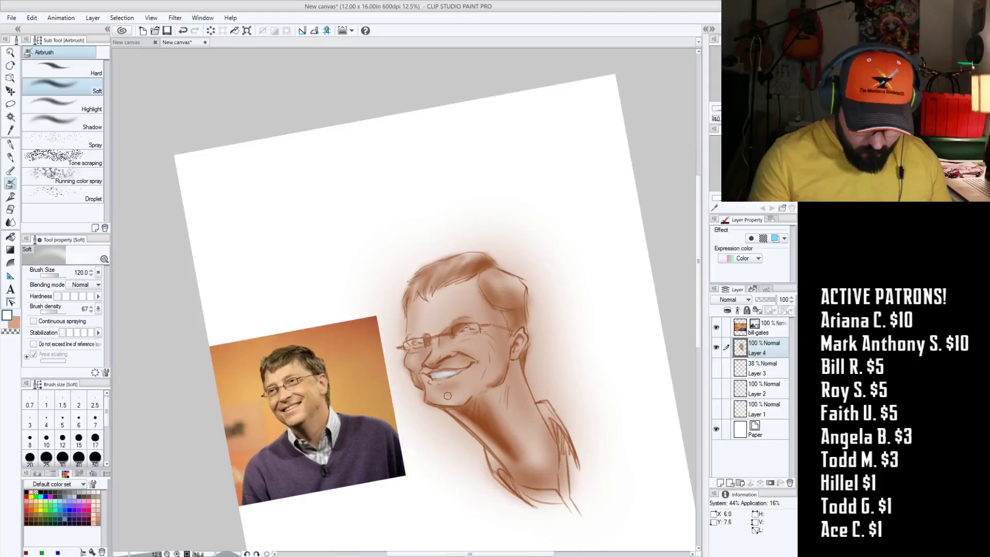
Step: At size 300, airbrush soft white onto the forehead and the cheek beside the glasses, undoing a neck stroke
{"action": "key", "text": "bracketright"}
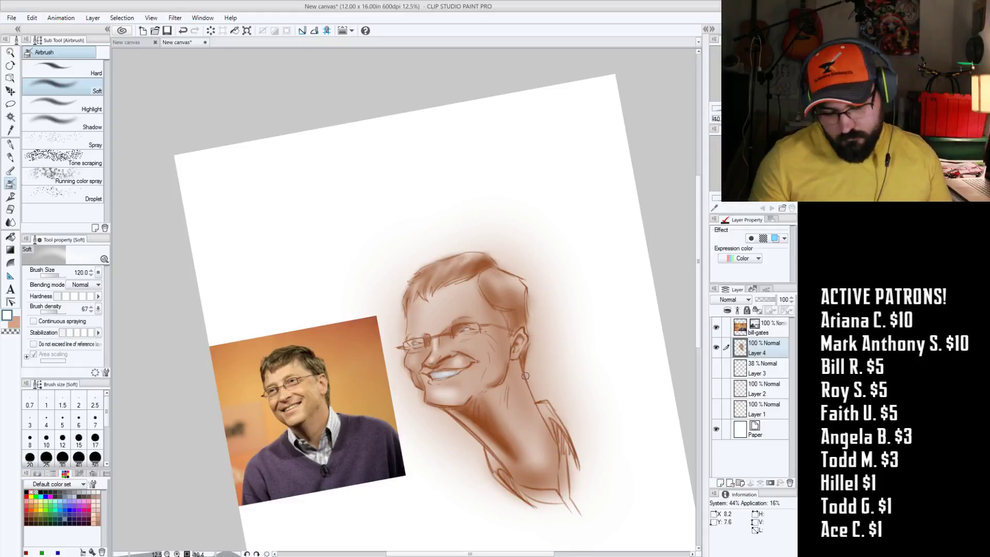
{"action": "key", "text": "bracketright"}
{"action": "left_click_drag", "start_coordinate": [421, 310], "coordinate": [460, 301]}
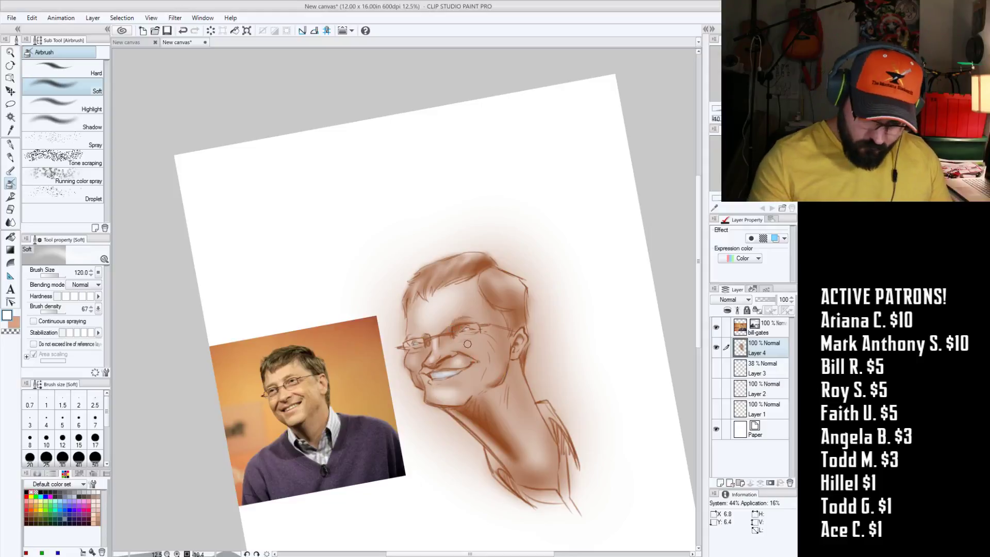
{"action": "left_click_drag", "start_coordinate": [472, 347], "coordinate": [491, 350]}
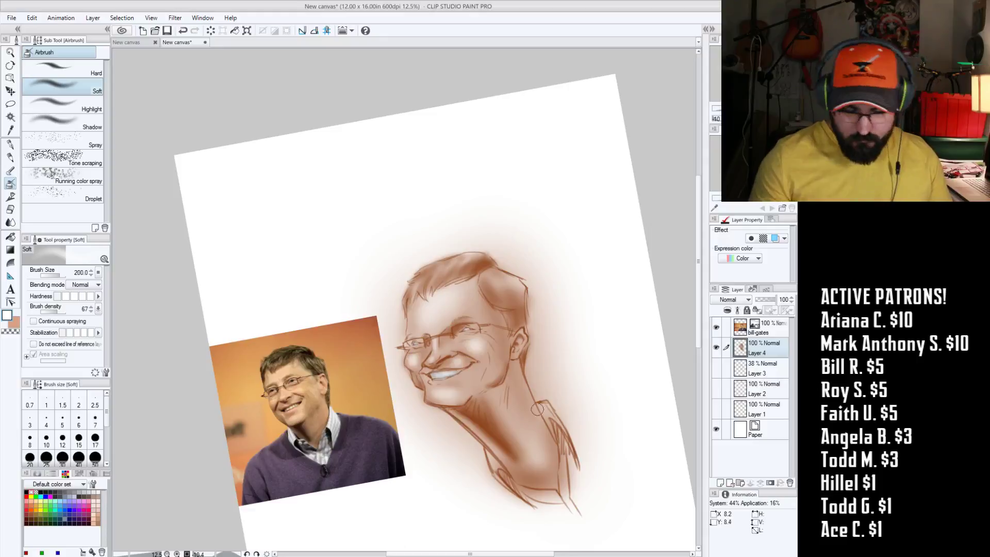
{"action": "left_click_drag", "start_coordinate": [515, 400], "coordinate": [540, 446]}
{"action": "key", "text": "ctrl+z"}
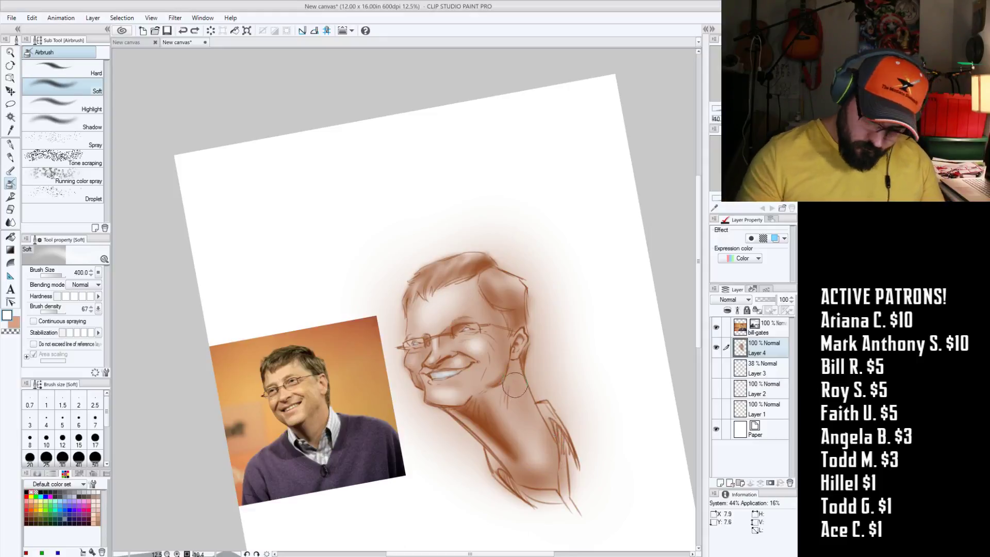
{"action": "key", "text": "bracketright"}
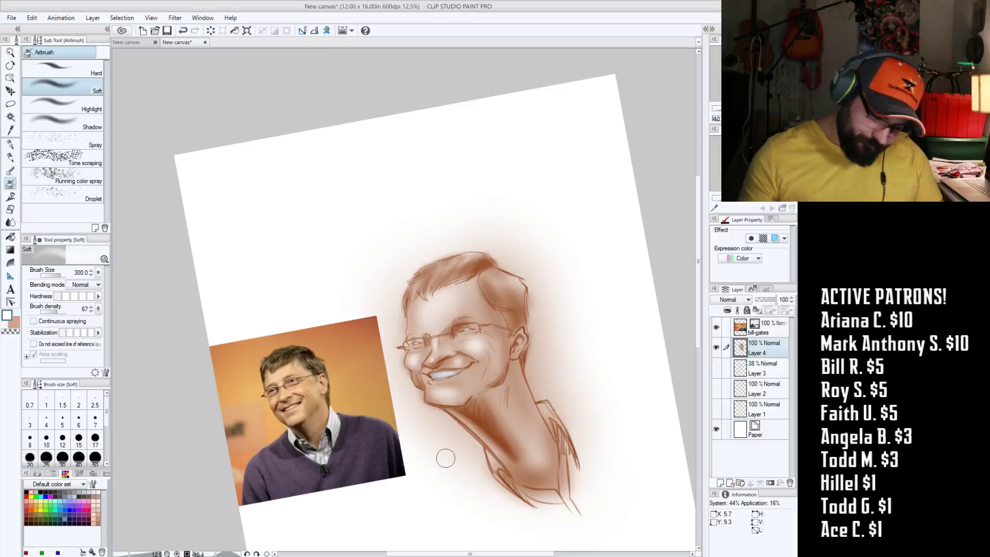
Step: At size 80, brighten the neck's right edge, the upper ear rim, and the right and top of the hair
{"action": "key", "text": "bracketleft"}
{"action": "left_click_drag", "start_coordinate": [519, 363], "coordinate": [542, 420]}
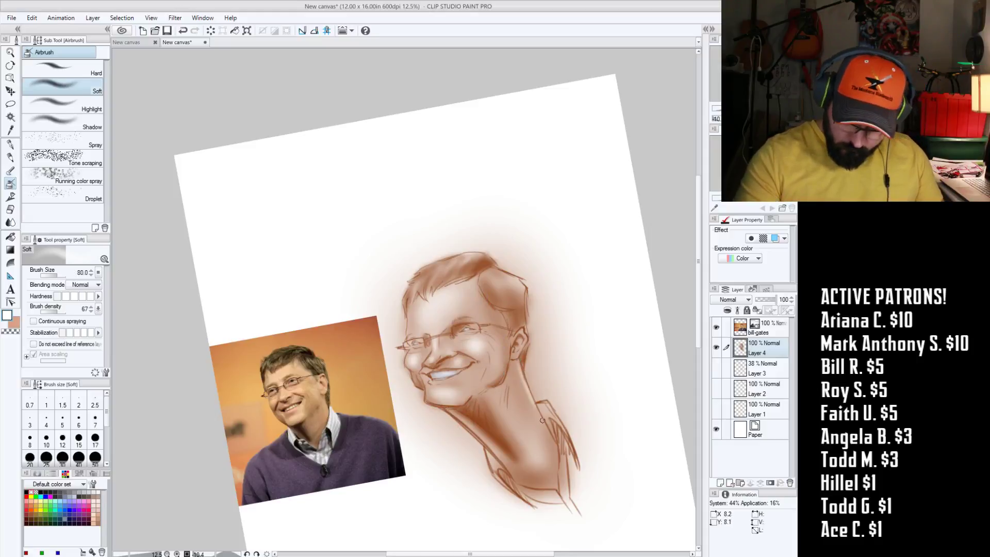
{"action": "mouse_move", "coordinate": [521, 370]}
{"action": "left_mouse_down"}
{"action": "mouse_move", "coordinate": [551, 434]}
{"action": "mouse_move", "coordinate": [547, 458]}
{"action": "left_mouse_up"}
{"action": "mouse_move", "coordinate": [538, 419]}
{"action": "left_mouse_down"}
{"action": "mouse_move", "coordinate": [552, 441]}
{"action": "mouse_move", "coordinate": [549, 487]}
{"action": "left_mouse_up"}
{"action": "left_click_drag", "start_coordinate": [523, 331], "coordinate": [523, 340]}
{"action": "mouse_move", "coordinate": [505, 276]}
{"action": "left_mouse_down"}
{"action": "mouse_move", "coordinate": [522, 287]}
{"action": "mouse_move", "coordinate": [526, 309]}
{"action": "left_mouse_up"}
{"action": "left_click_drag", "start_coordinate": [491, 260], "coordinate": [470, 255]}
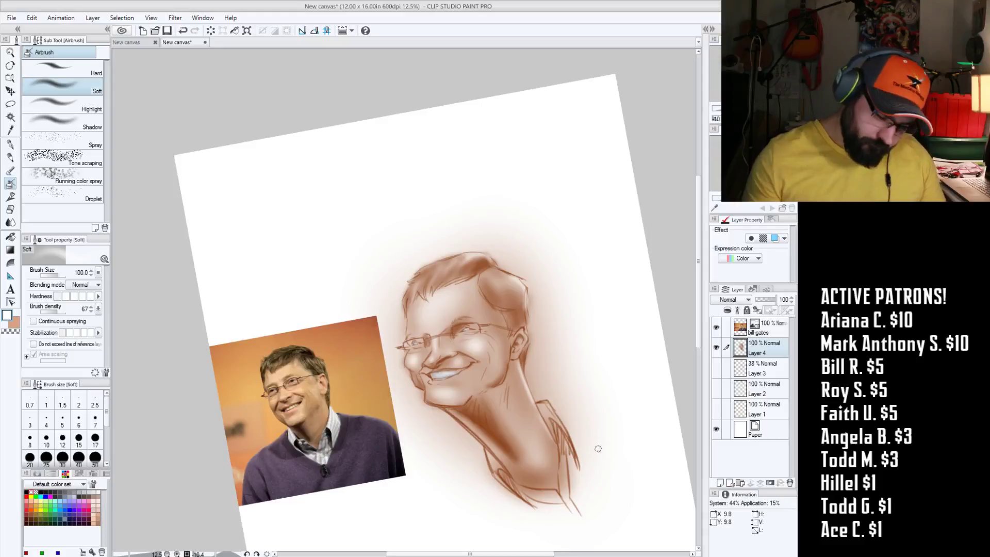
{"action": "scroll", "coordinate": [450, 392], "scroll_direction": "up", "scroll_amount": 2}
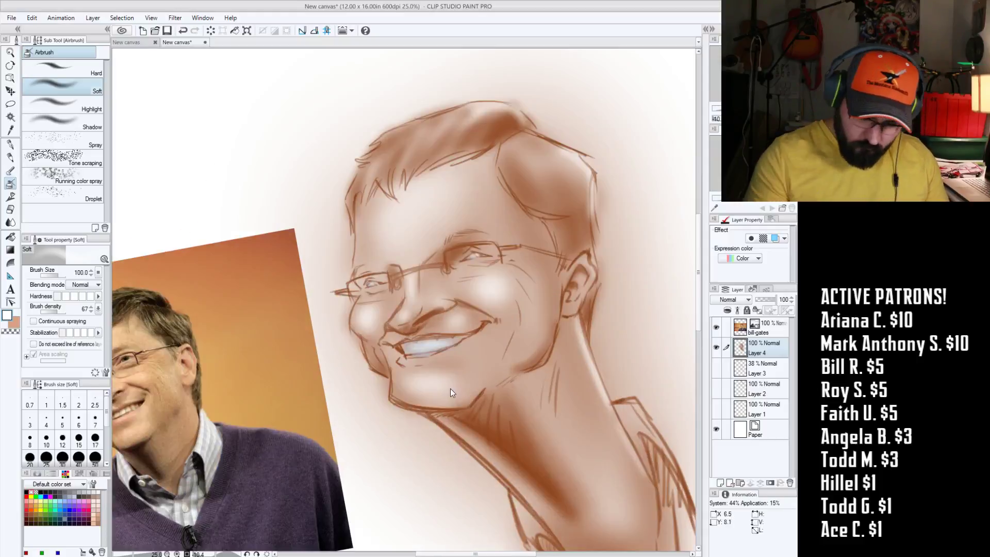
Step: Centre the face, select the Blend sub tool, and tilt the view about 29° counterclockwise
{"action": "scroll", "coordinate": [486, 404], "scroll_direction": "up", "scroll_amount": 1}
{"action": "key", "text": "space"}
{"action": "mouse_move", "coordinate": [655, 433]}
{"action": "left_mouse_down"}
{"action": "mouse_move", "coordinate": [614, 420]}
{"action": "mouse_move", "coordinate": [577, 461]}
{"action": "left_mouse_up"}
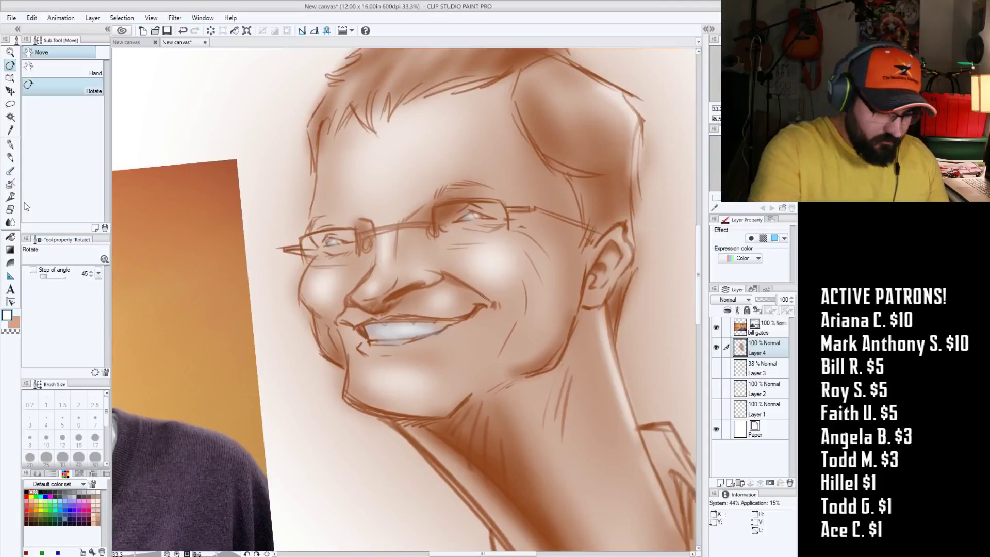
{"action": "left_click", "coordinate": [11, 156]}
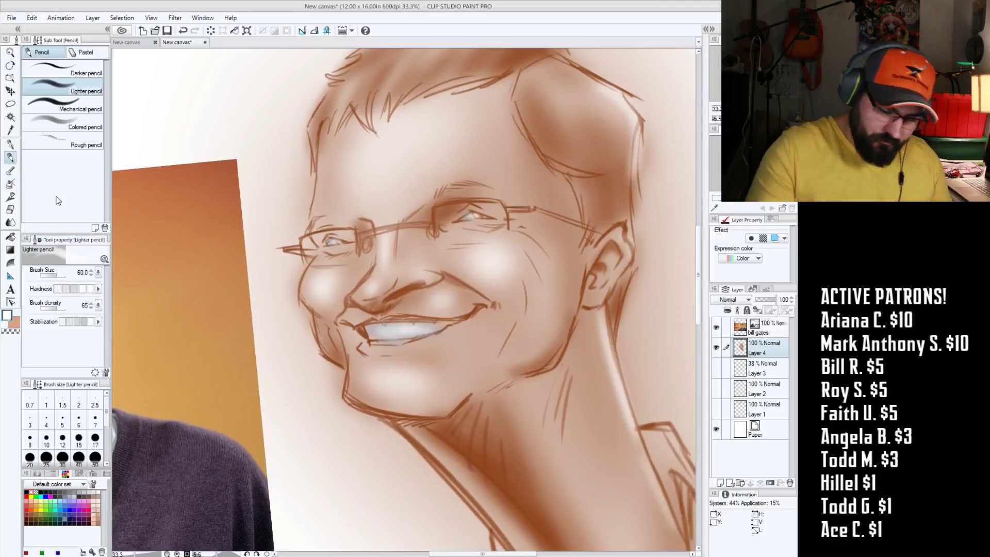
{"action": "left_click", "coordinate": [10, 222]}
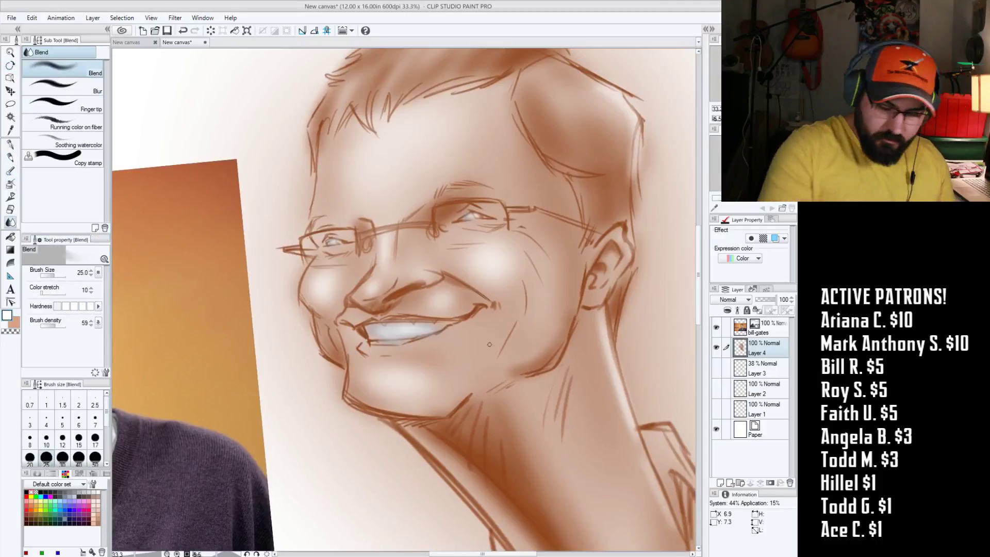
{"action": "key", "text": "r"}
{"action": "left_click_drag", "start_coordinate": [398, 239], "coordinate": [370, 251]}
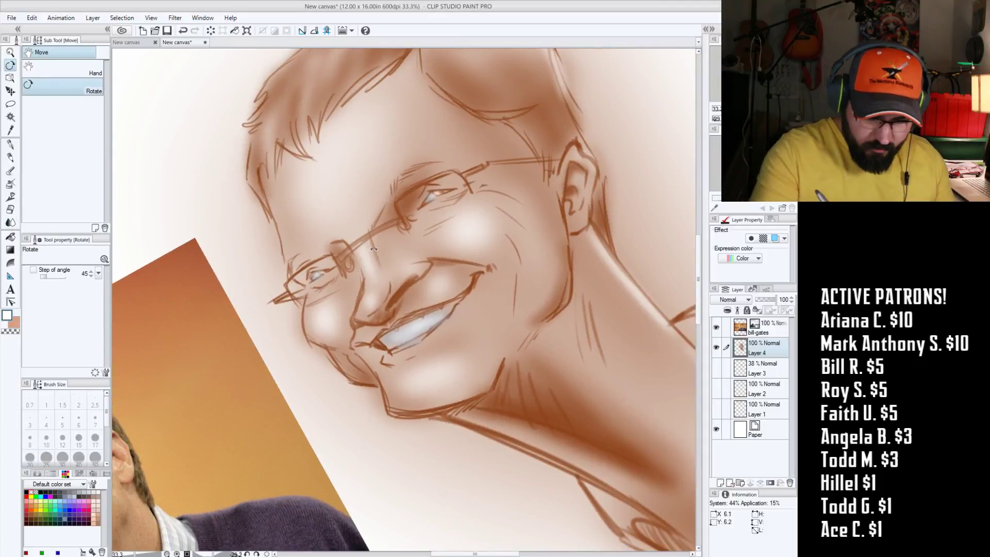
{"action": "left_click", "coordinate": [10, 222]}
Step: Blend the chin and jaw shading, resizing the brush between 40 and 100
{"action": "key", "text": "bracketright"}
{"action": "key", "text": "bracketright"}
{"action": "key", "text": "bracketright"}
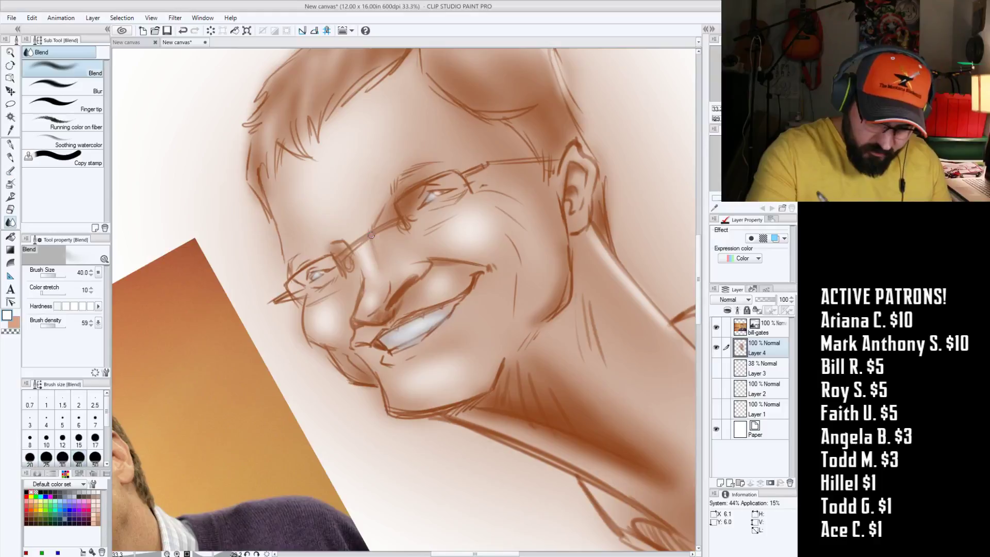
{"action": "key", "text": "bracketright"}
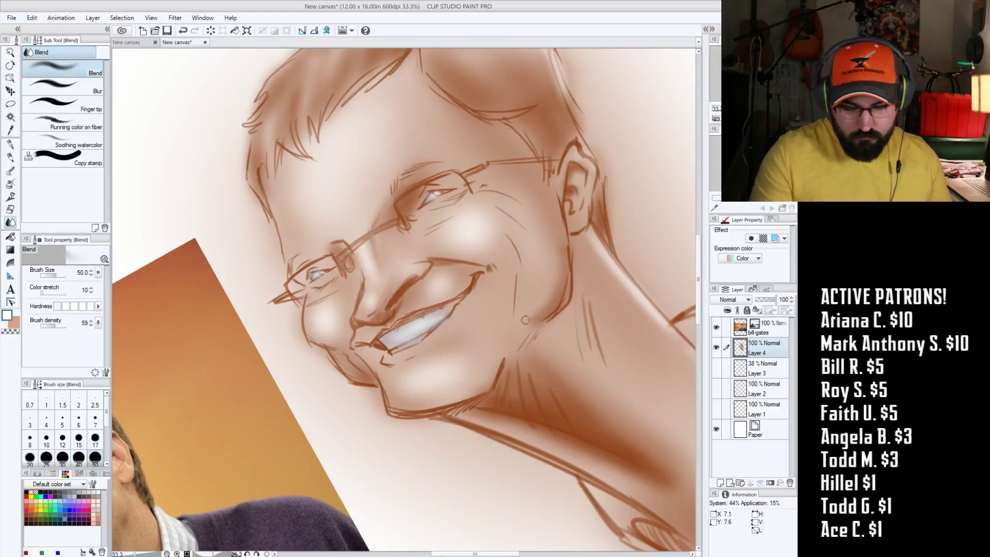
{"action": "key", "text": "bracketleft"}
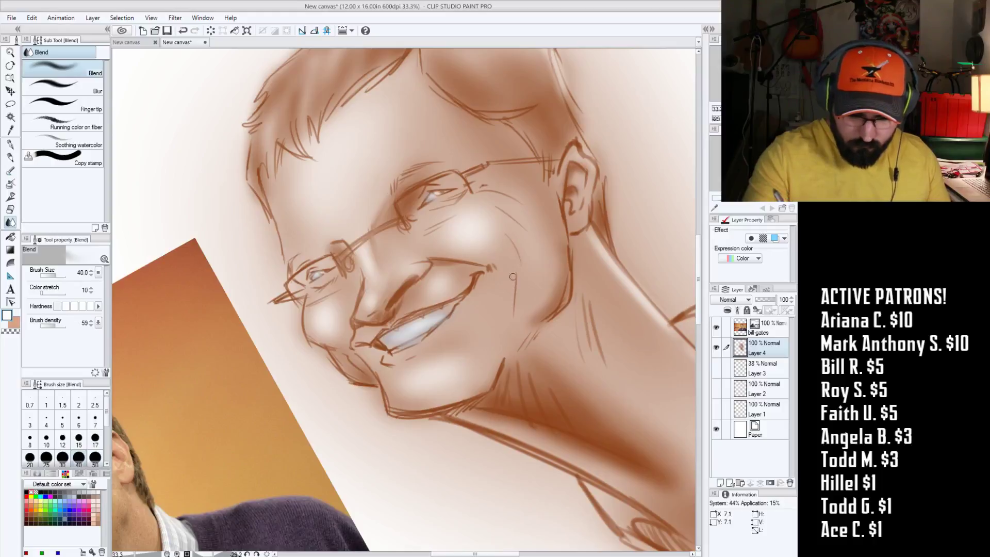
{"action": "key", "text": "bracketright"}
{"action": "key", "text": "bracketright"}
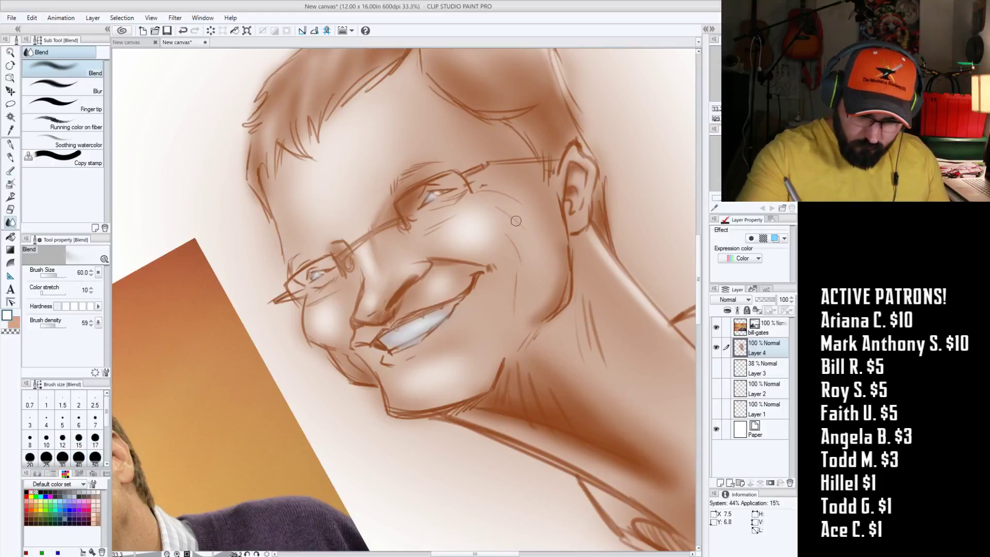
{"action": "key", "text": "bracketright"}
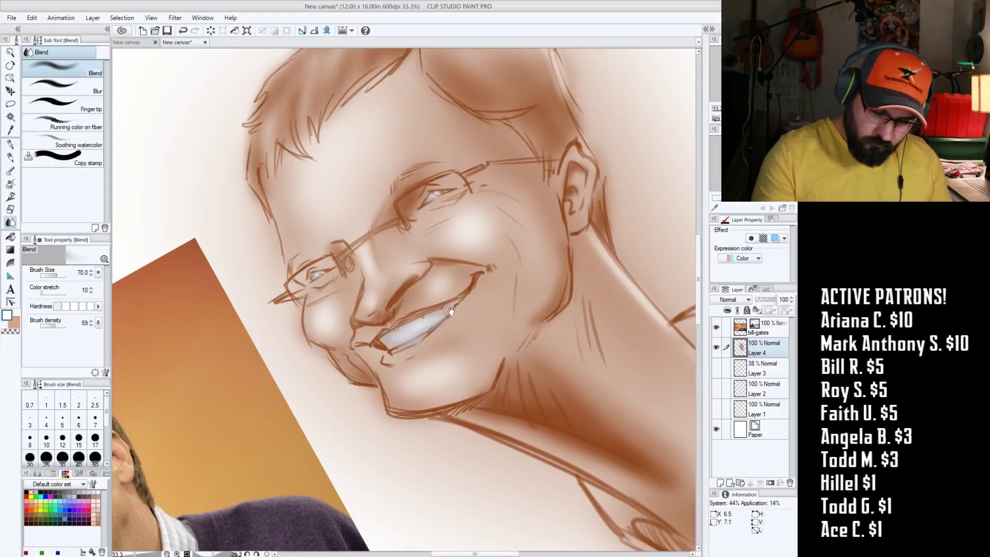
{"action": "left_click_drag", "start_coordinate": [455, 312], "coordinate": [491, 307]}
{"action": "key", "text": "bracketleft"}
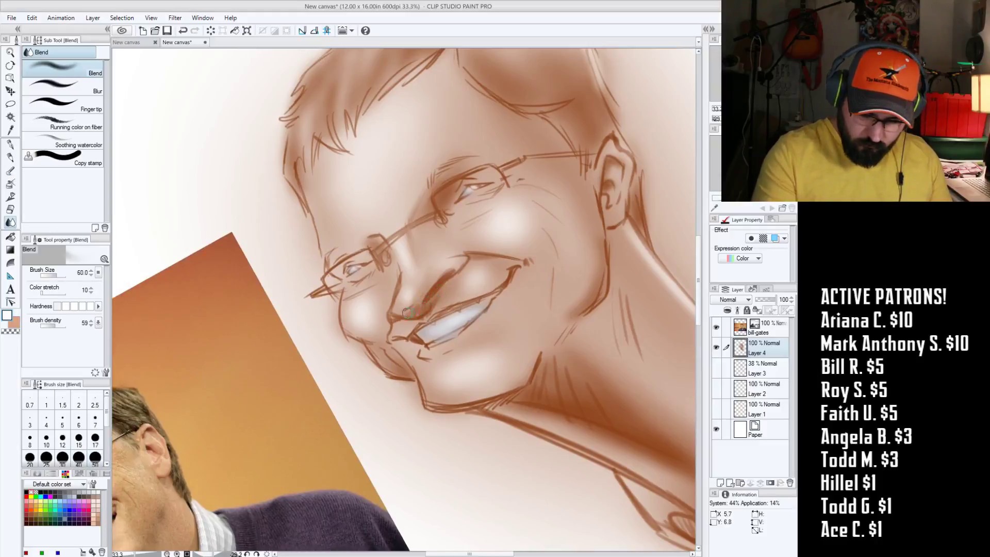
{"action": "left_click_drag", "start_coordinate": [407, 415], "coordinate": [469, 391]}
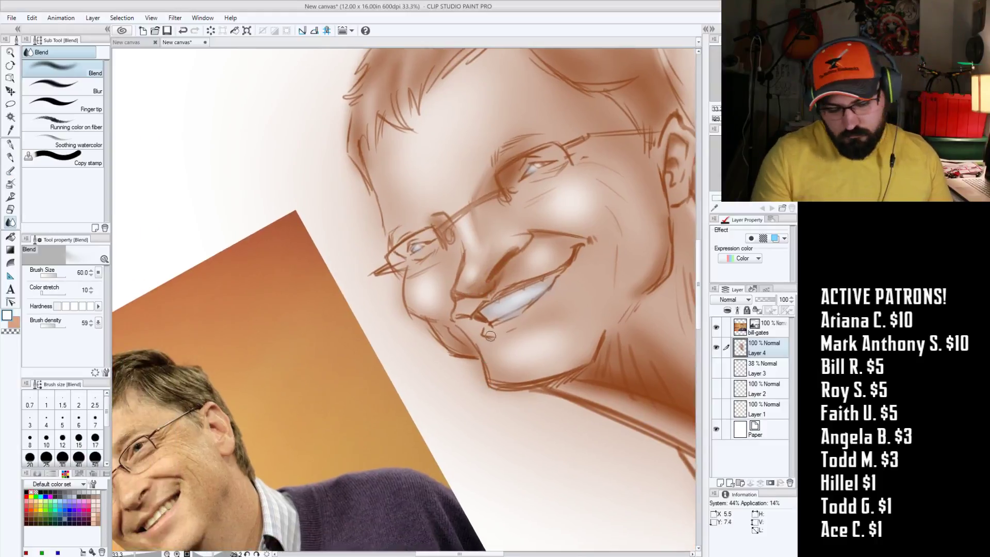
{"action": "key", "text": "bracketright"}
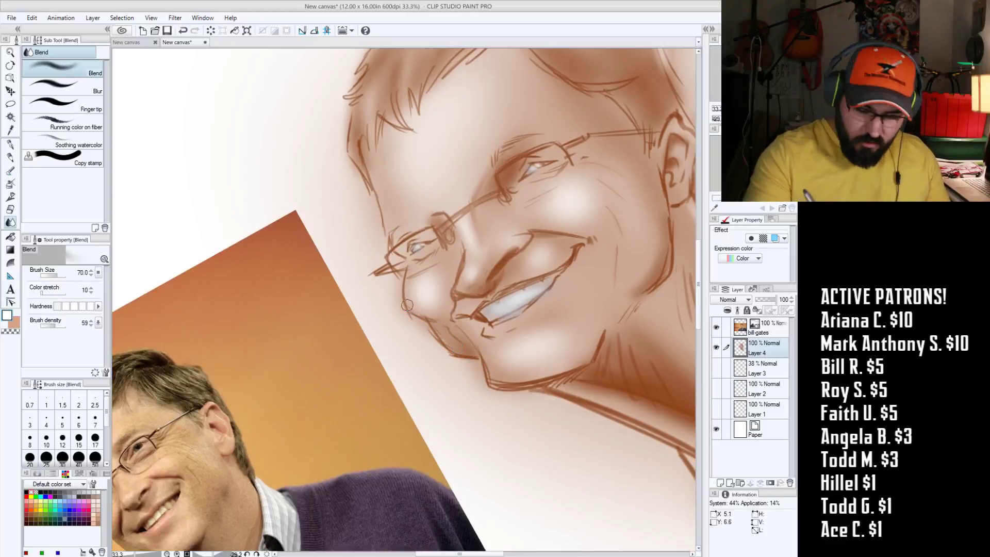
{"action": "left_click_drag", "start_coordinate": [568, 332], "coordinate": [439, 415]}
{"action": "key", "text": "bracketright"}
{"action": "key", "text": "bracketright"}
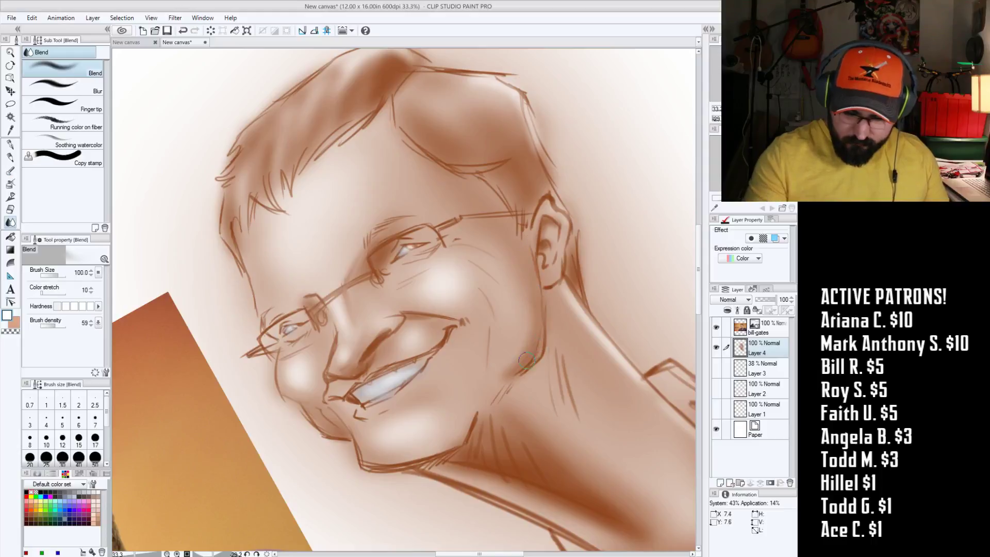
Step: Soften the neck and shirt shading with the blend brush enlarged to 150–170
{"action": "scroll", "coordinate": [591, 450], "scroll_direction": "down", "scroll_amount": 3}
{"action": "left_click_drag", "start_coordinate": [577, 449], "coordinate": [527, 426]}
{"action": "scroll", "coordinate": [529, 407], "scroll_direction": "up", "scroll_amount": 3}
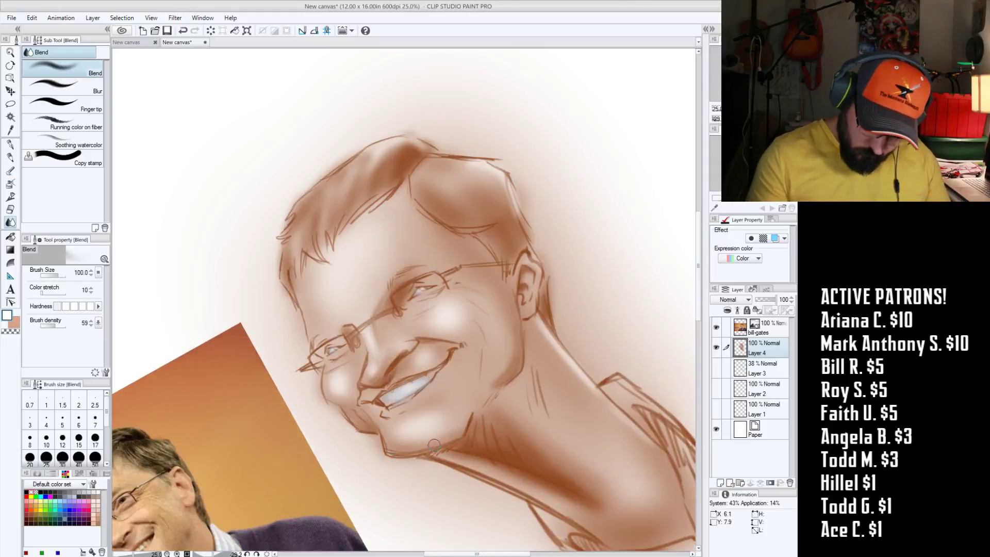
{"action": "key", "text": "bracketright"}
{"action": "key", "text": "bracketright"}
{"action": "key", "text": "bracketright"}
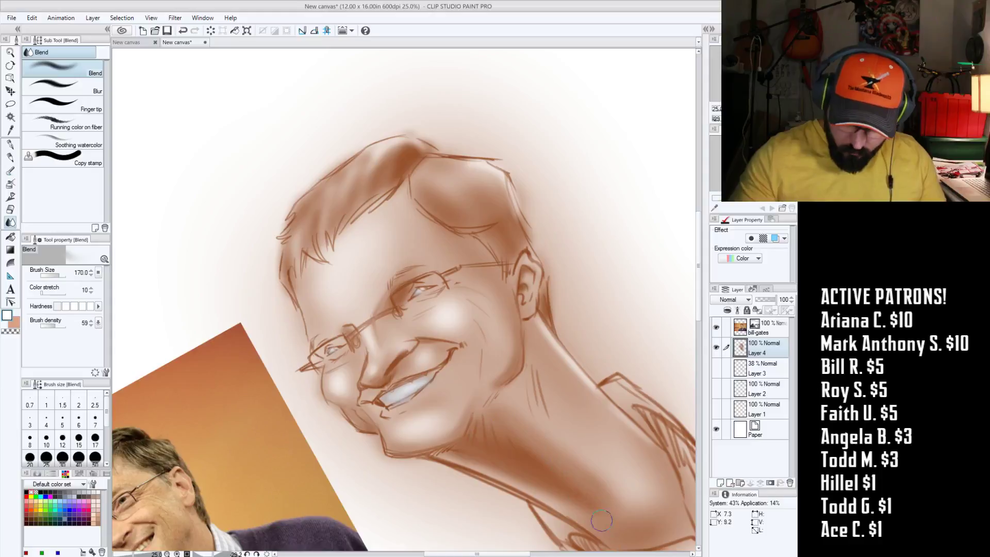
{"action": "key", "text": "bracketleft"}
{"action": "key", "text": "bracketleft"}
{"action": "key", "text": "bracketleft"}
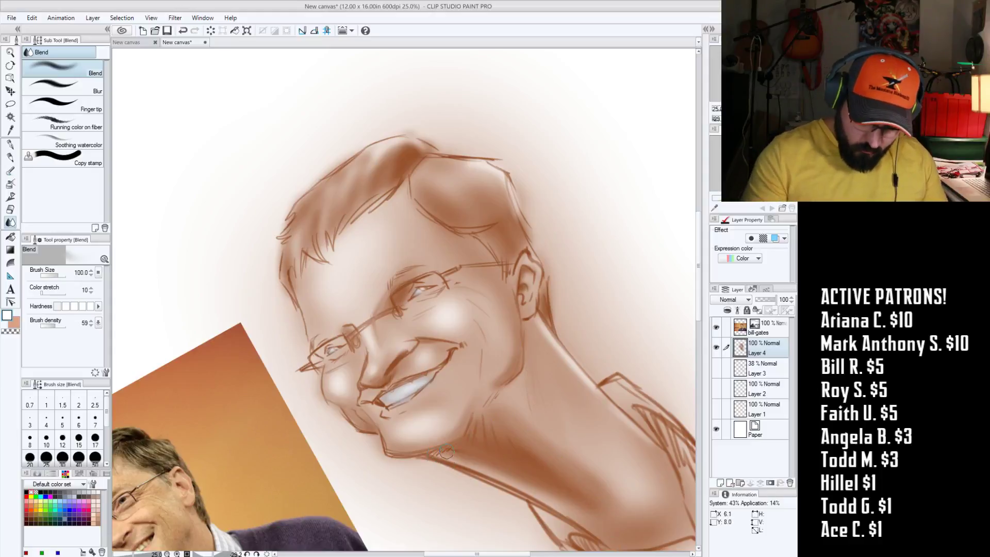
{"action": "left_click_drag", "start_coordinate": [483, 457], "coordinate": [452, 363]}
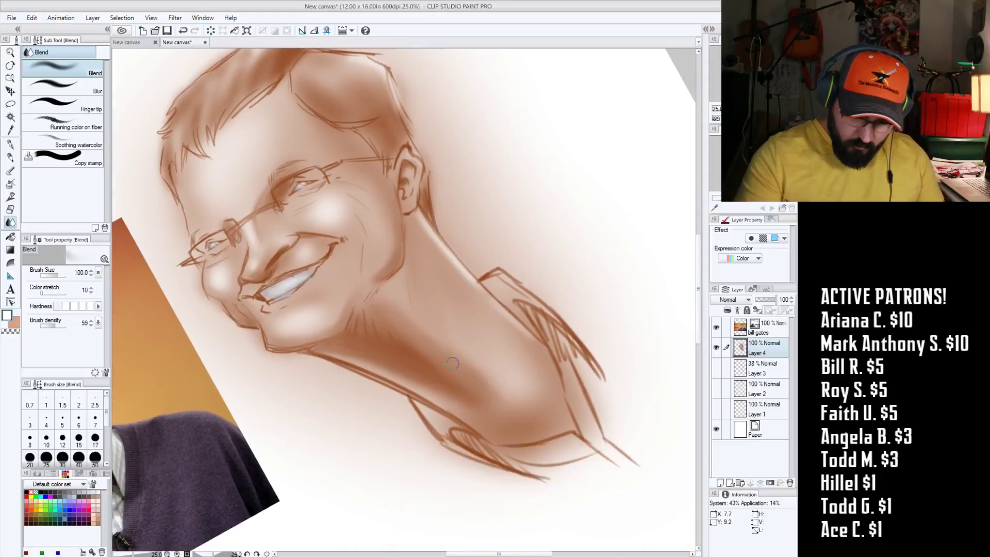
{"action": "key", "text": "bracketright"}
{"action": "key", "text": "bracketright"}
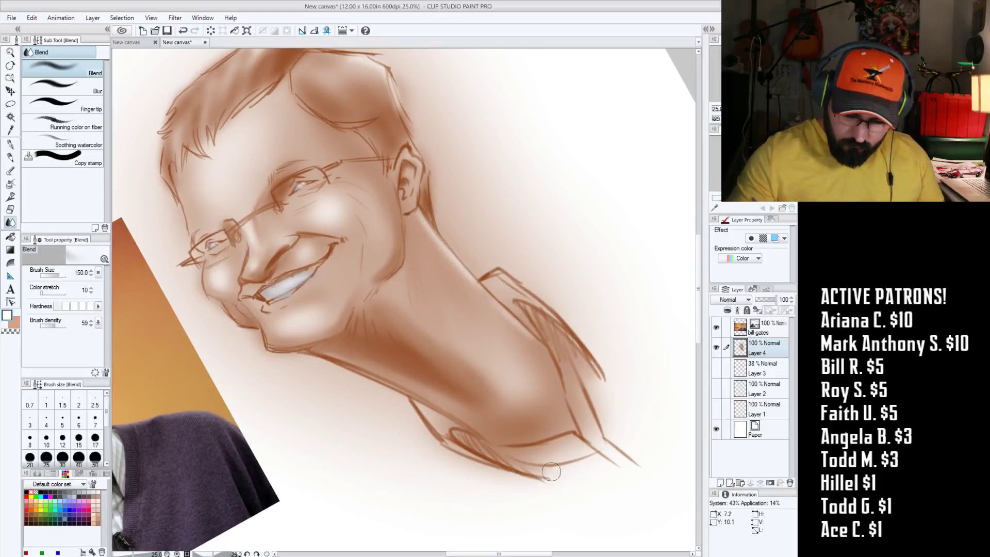
Step: Rotate the canvas view back to nearly upright
{"action": "scroll", "coordinate": [613, 483], "scroll_direction": "down", "scroll_amount": 2}
{"action": "scroll", "coordinate": [614, 483], "scroll_direction": "down", "scroll_amount": 2}
{"action": "key", "text": "r"}
{"action": "left_click_drag", "start_coordinate": [634, 459], "coordinate": [603, 422]}
{"action": "scroll", "coordinate": [523, 529], "scroll_direction": "up", "scroll_amount": 2}
{"action": "mouse_move", "coordinate": [572, 469]}
{"action": "left_mouse_down"}
{"action": "mouse_move", "coordinate": [601, 457]}
{"action": "mouse_move", "coordinate": [587, 488]}
{"action": "left_mouse_up"}
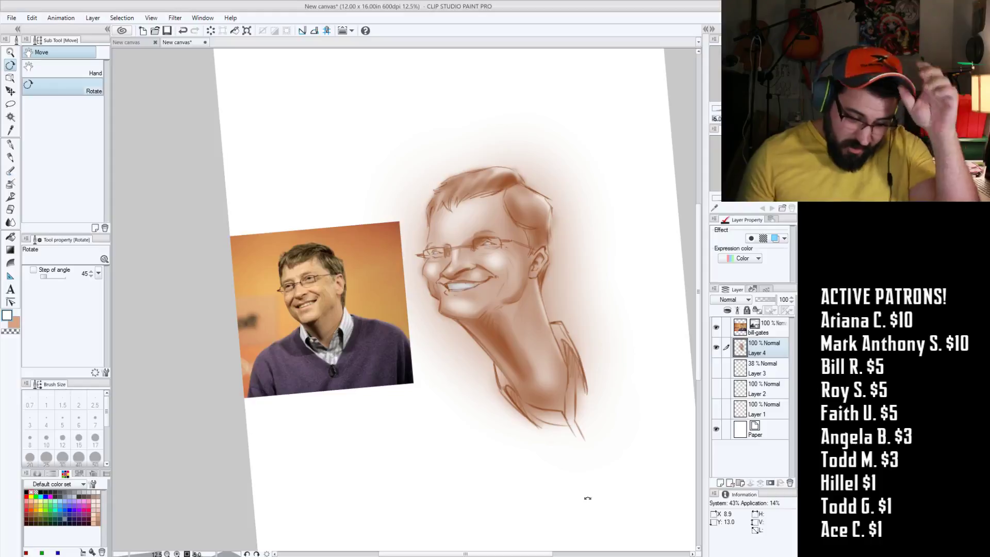
Step: Rotate the view back to 0°, checking with horizontal flips and leaving it unmirrored
{"action": "key", "text": "h"}
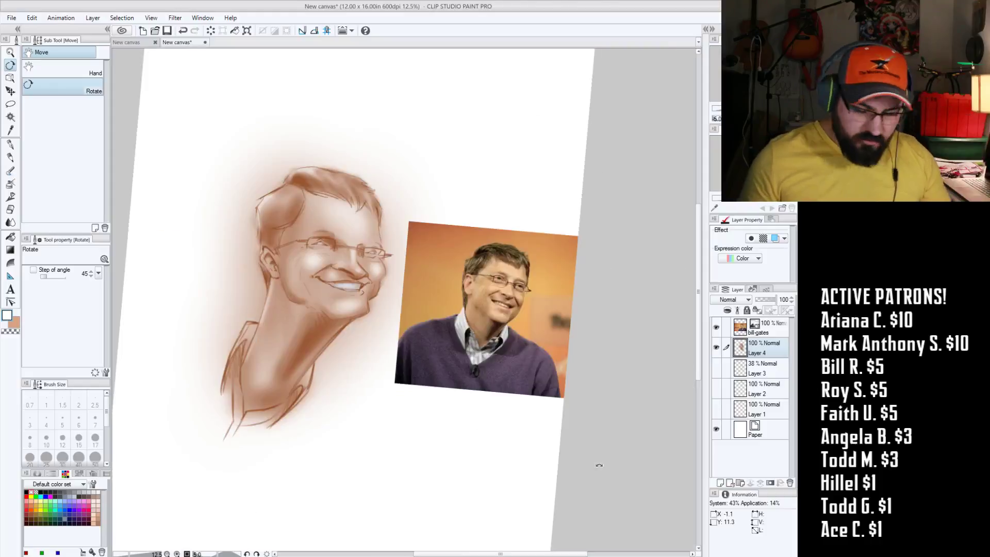
{"action": "mouse_move", "coordinate": [595, 475]}
{"action": "left_mouse_down"}
{"action": "mouse_move", "coordinate": [590, 482]}
{"action": "mouse_move", "coordinate": [605, 470]}
{"action": "left_mouse_up"}
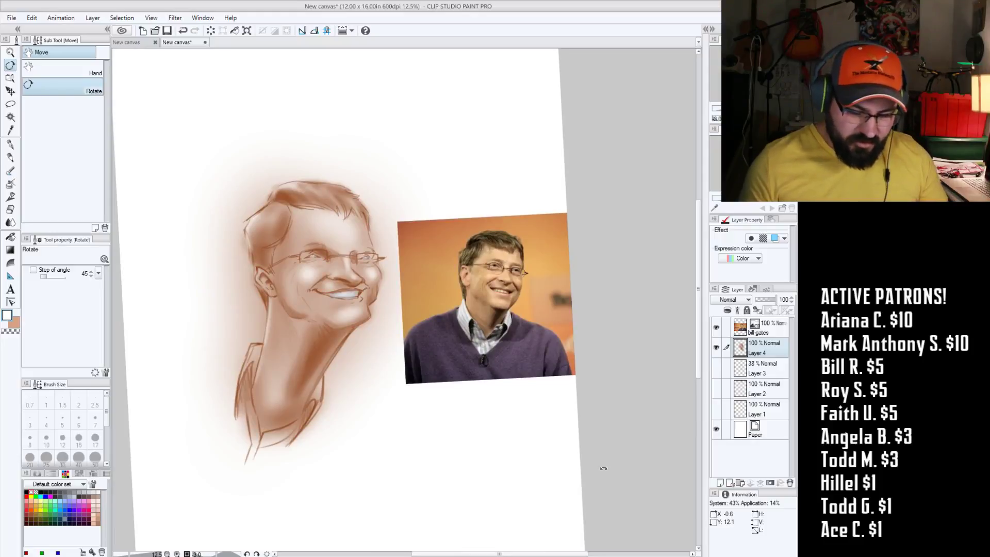
{"action": "left_click_drag", "start_coordinate": [607, 461], "coordinate": [602, 471]}
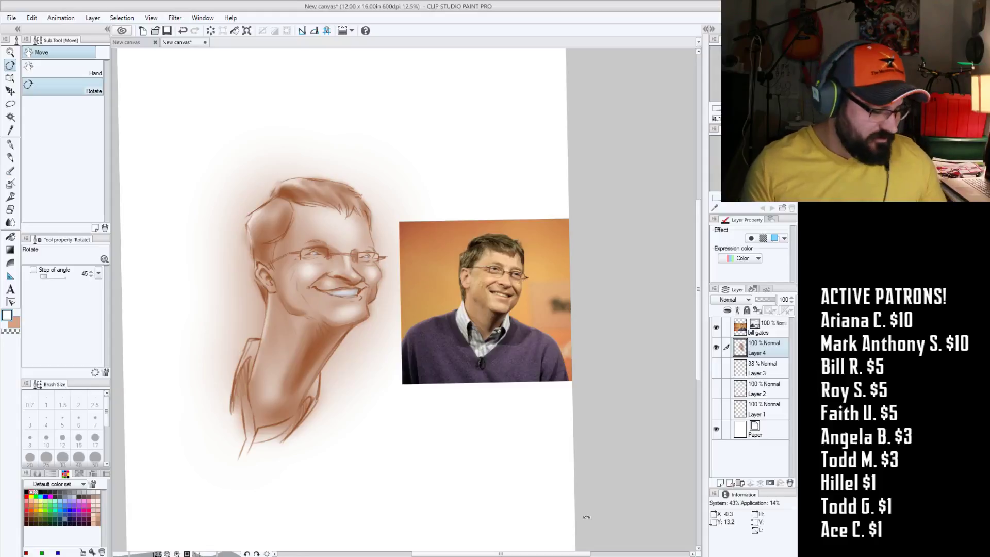
{"action": "key", "text": "h"}
{"action": "key", "text": "h"}
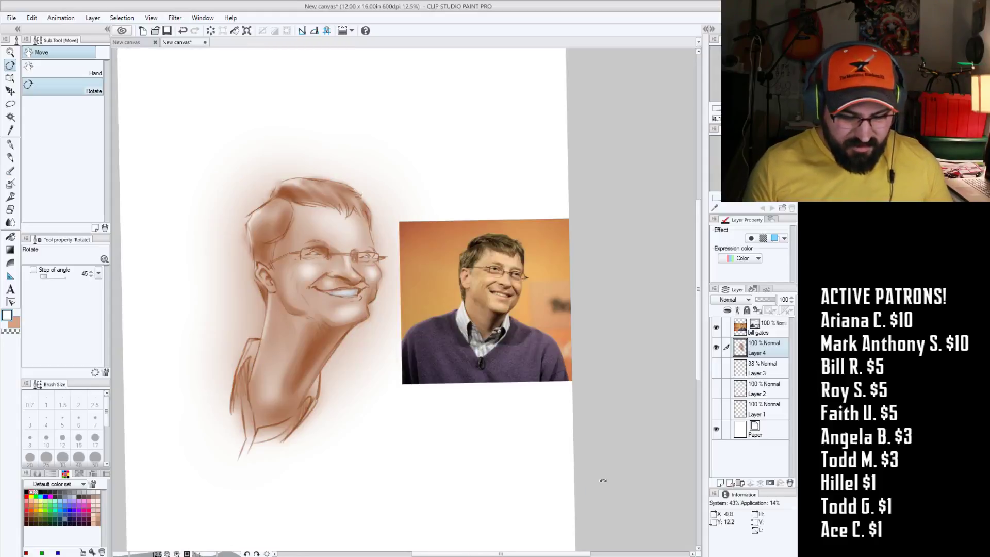
{"action": "key", "text": "h"}
{"action": "key", "text": "h"}
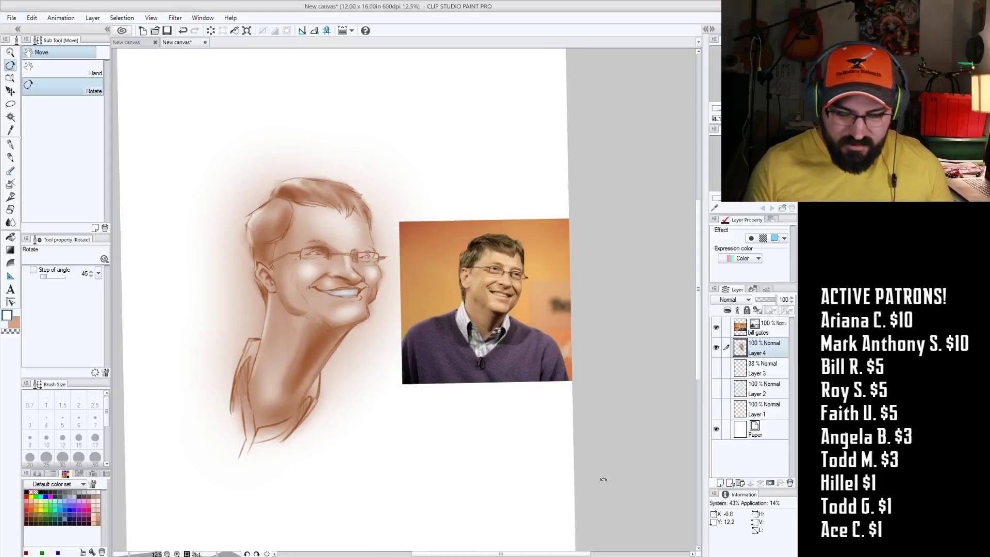
{"action": "left_click_drag", "start_coordinate": [620, 462], "coordinate": [600, 493]}
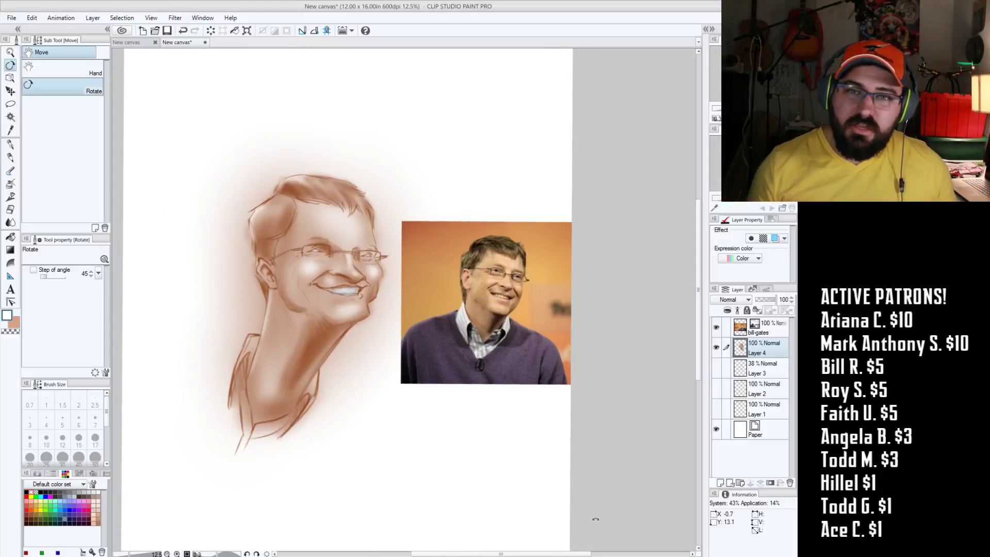
{"action": "key", "text": "h"}
{"action": "key", "text": "h"}
{"action": "key", "text": "h"}
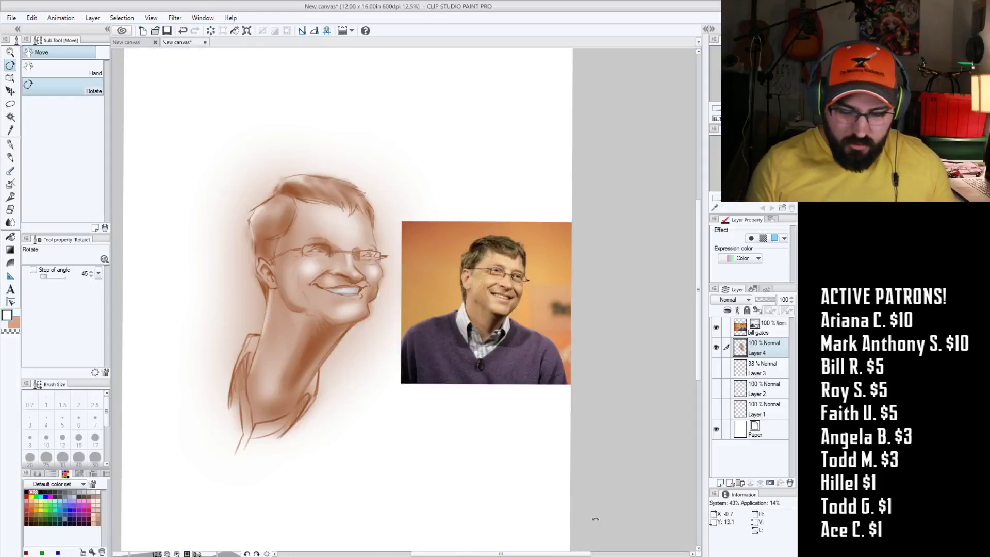
{"action": "key", "text": "h"}
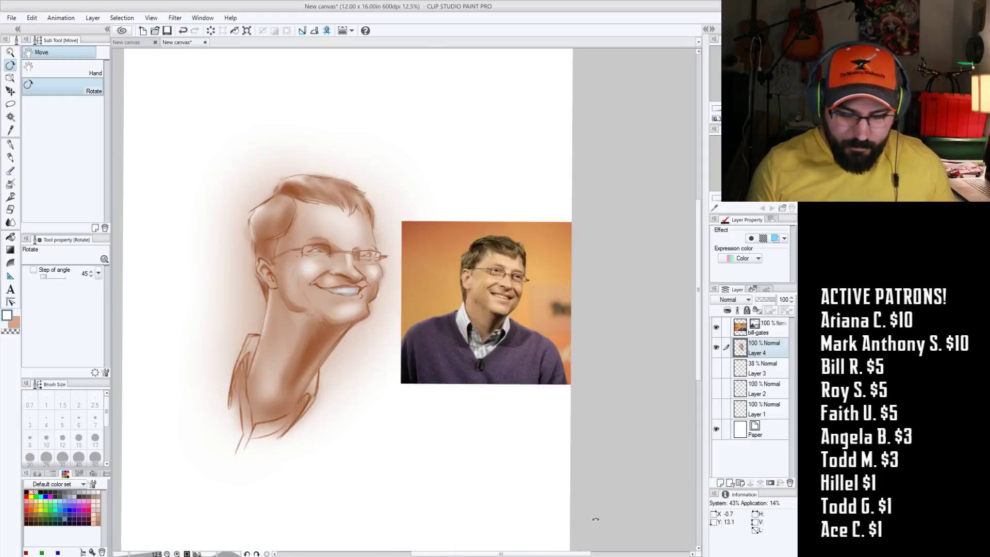
{"action": "key", "text": "h"}
{"action": "key", "text": "h"}
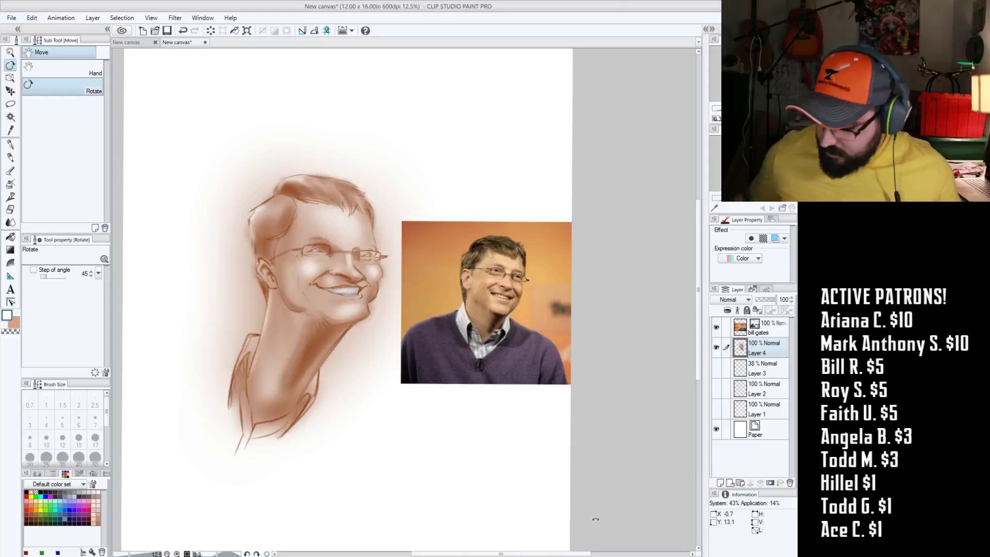